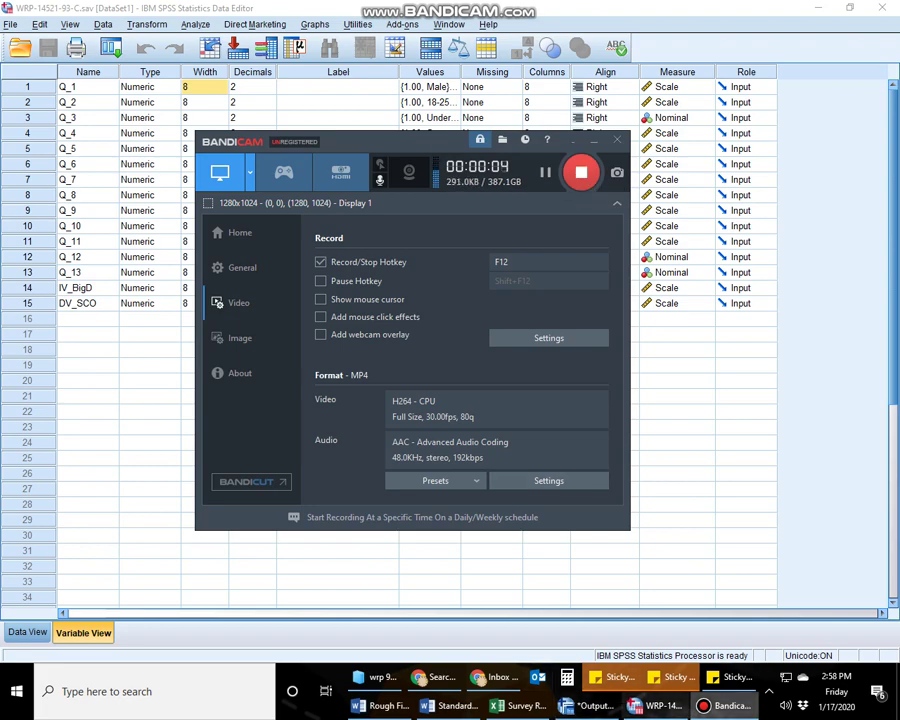
Step: Look over Sheet1 of the Excel responses, then show the SPSS Viewer log for WRP-14521-93-C.sav
{"action": "left_click", "coordinate": [540, 615]}
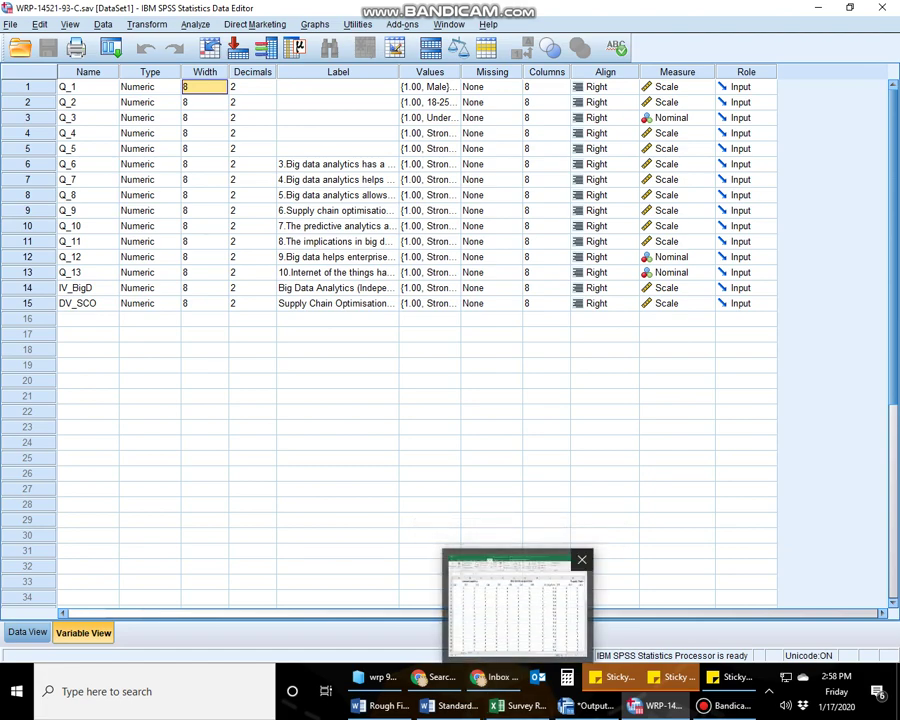
{"action": "left_click", "coordinate": [515, 605]}
{"action": "key", "text": "Down"}
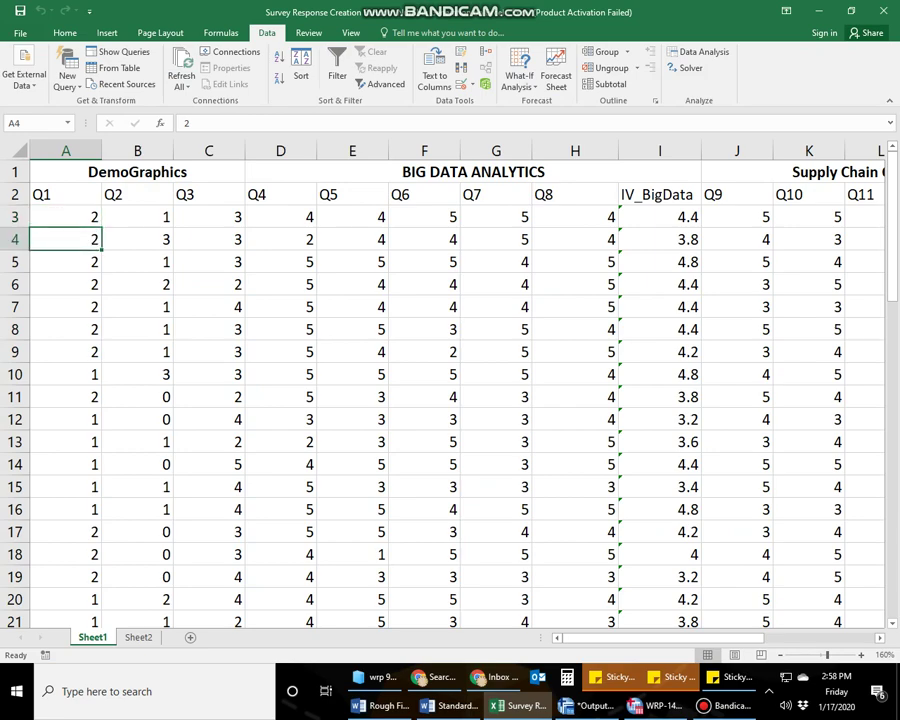
{"action": "key", "text": "Up"}
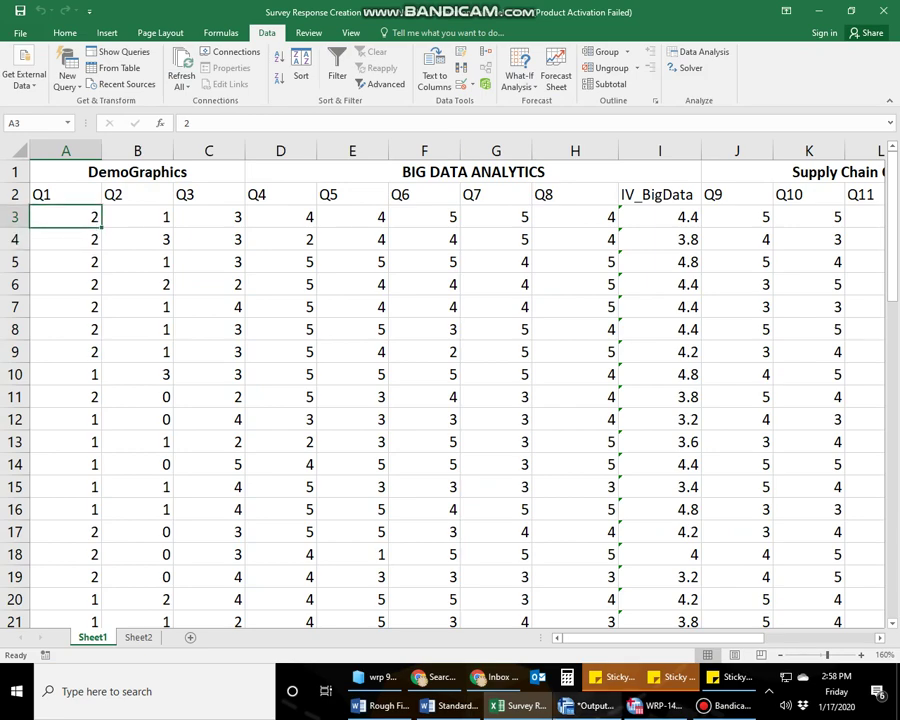
{"action": "left_click", "coordinate": [540, 615]}
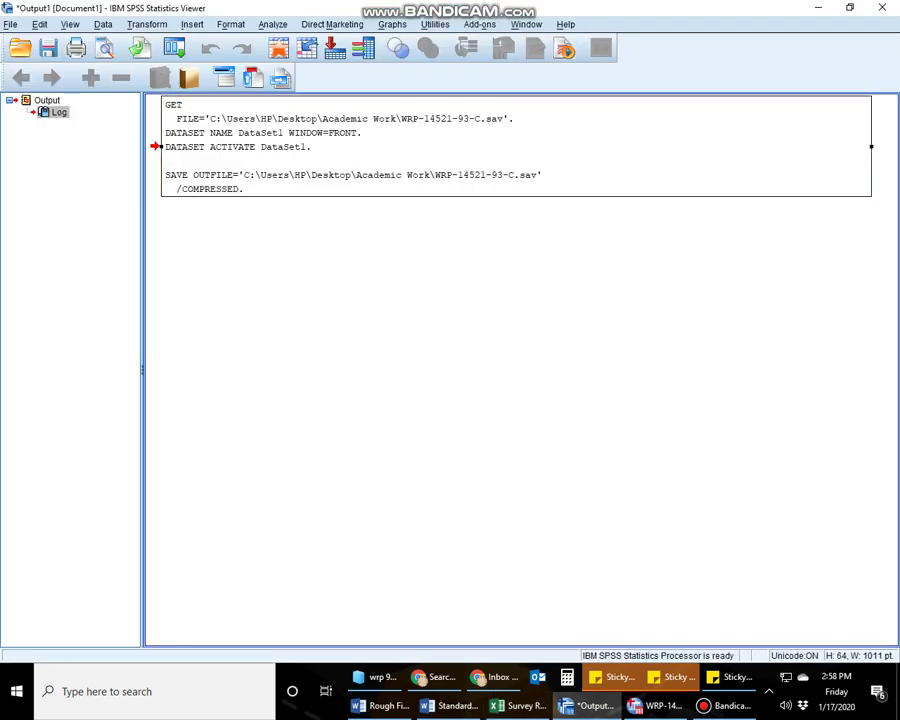
Step: Browse the Viewer's Insert and other menus without choosing a command
{"action": "key", "text": "alt+i"}
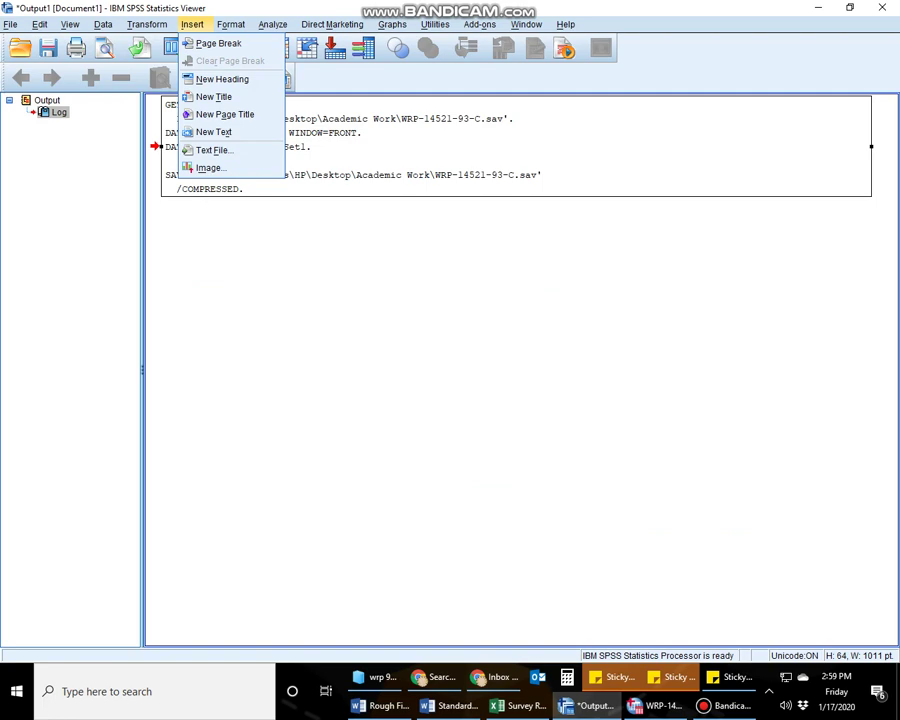
{"action": "key", "text": "Up"}
{"action": "key", "text": "Down"}
{"action": "key", "text": "Down"}
{"action": "key", "text": "Down"}
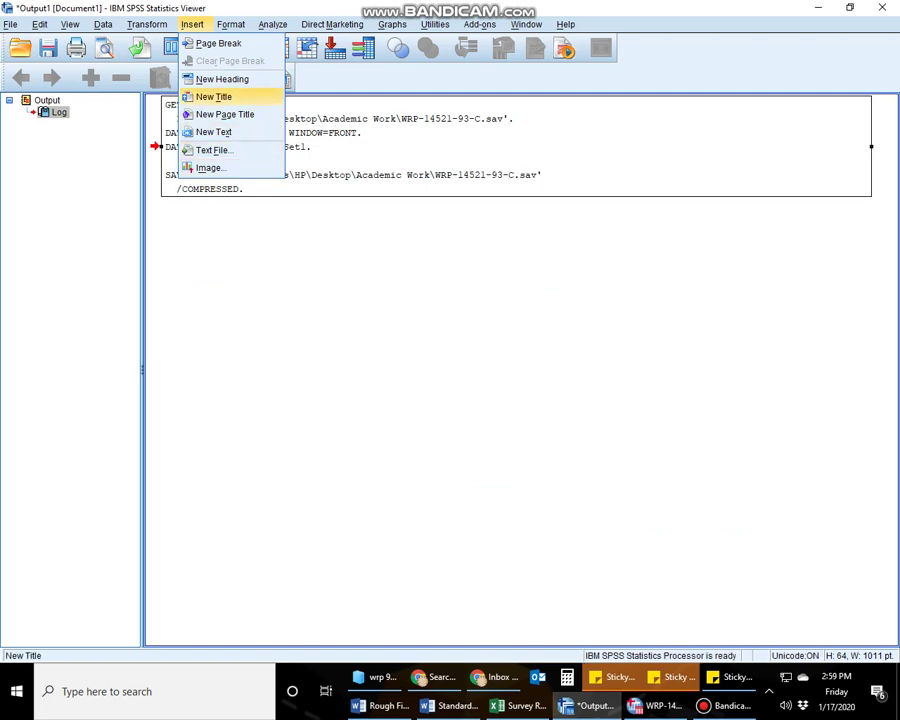
{"action": "key", "text": "Up"}
{"action": "key", "text": "Up"}
{"action": "key", "text": "Left"}
{"action": "key", "text": "Left"}
{"action": "key", "text": "Right"}
{"action": "key", "text": "Right"}
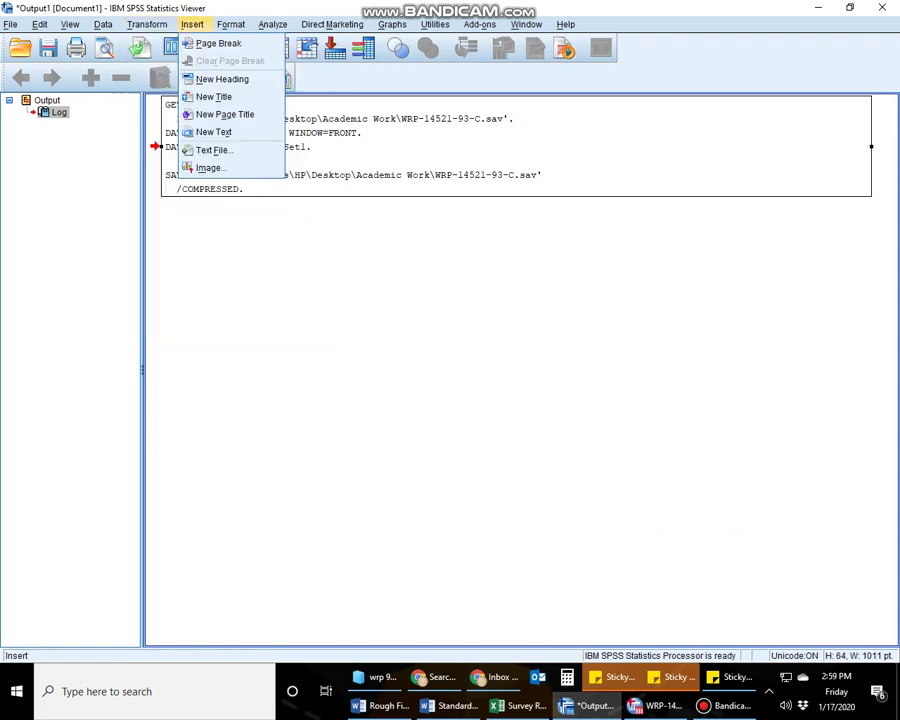
{"action": "key", "text": "Escape"}
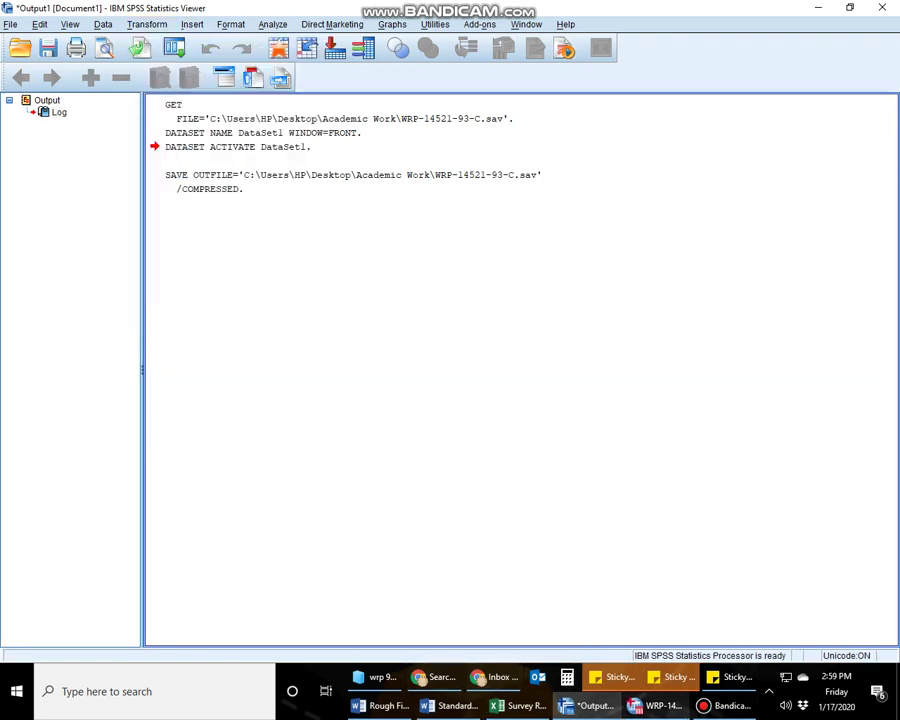
Step: In the Data Editor, compare Data View and Variable View, select the Name column, then go to Word
{"action": "key", "text": "alt+Tab"}
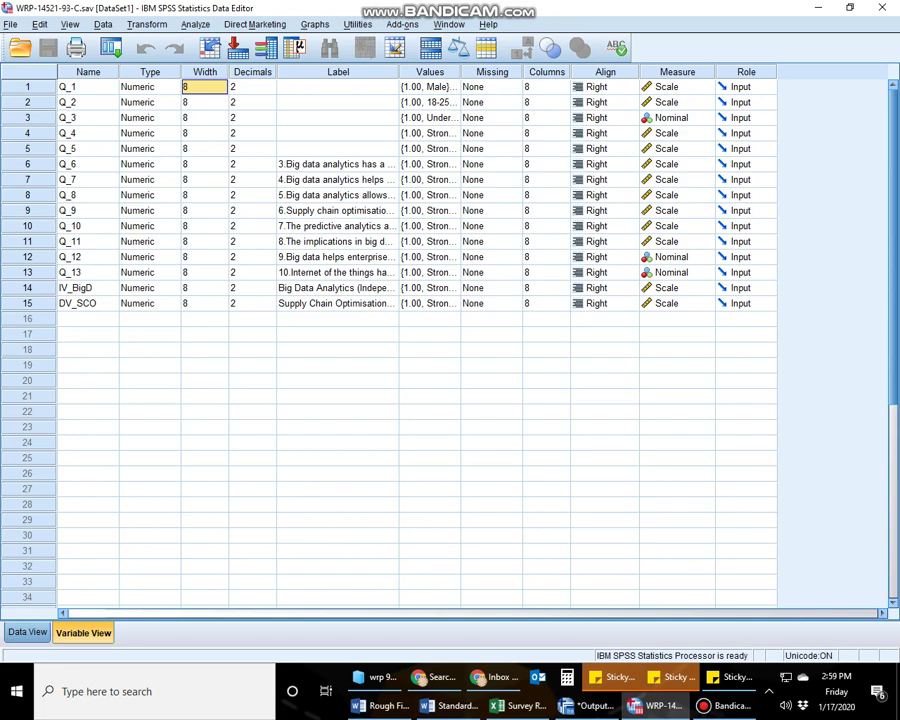
{"action": "key", "text": "ctrl+t"}
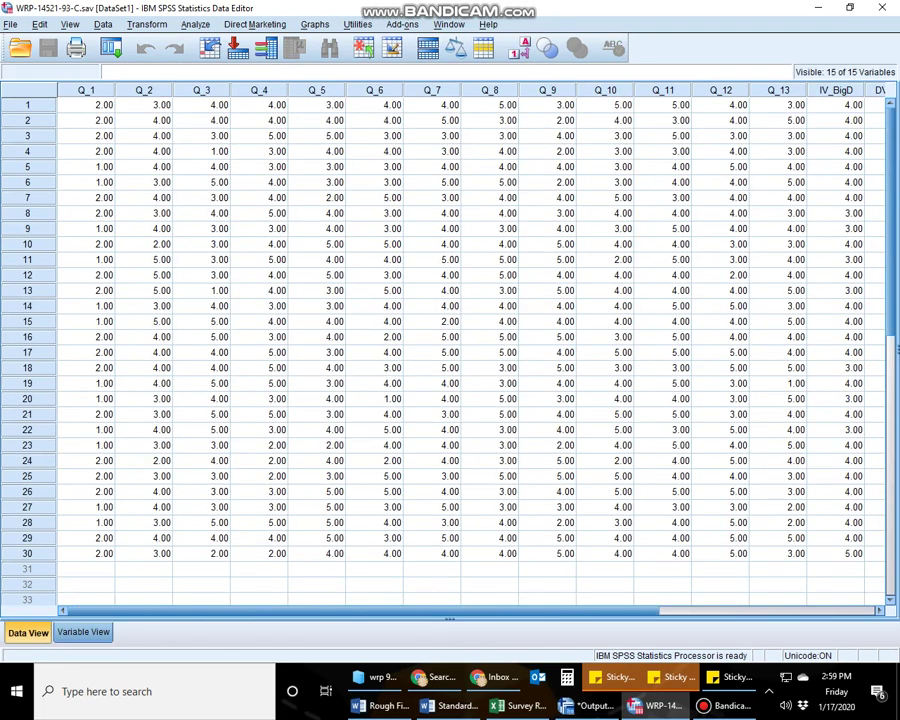
{"action": "key", "text": "ctrl+t"}
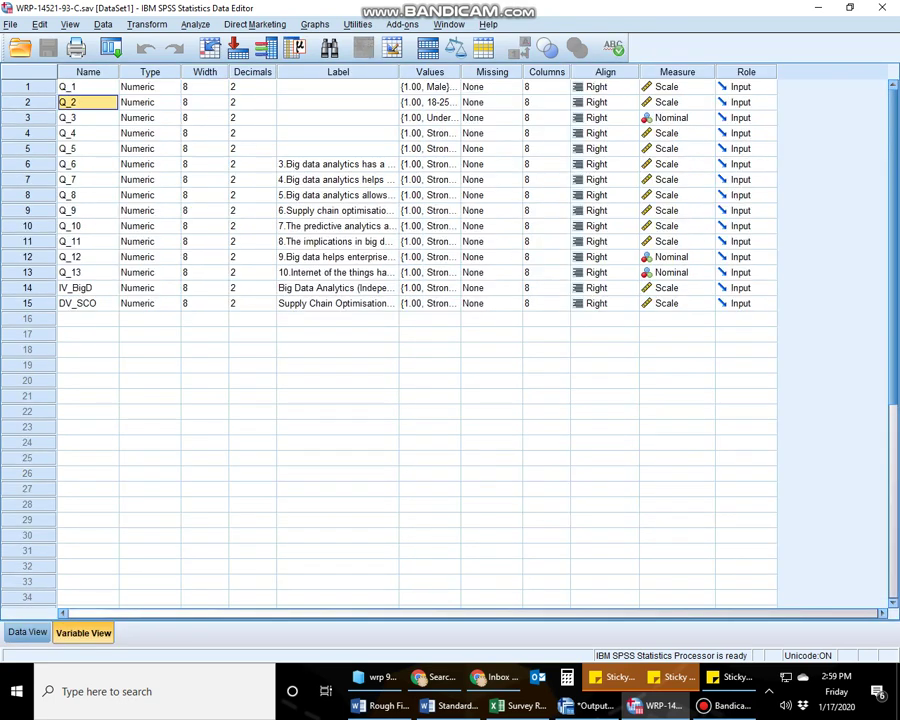
{"action": "left_click", "coordinate": [88, 72]}
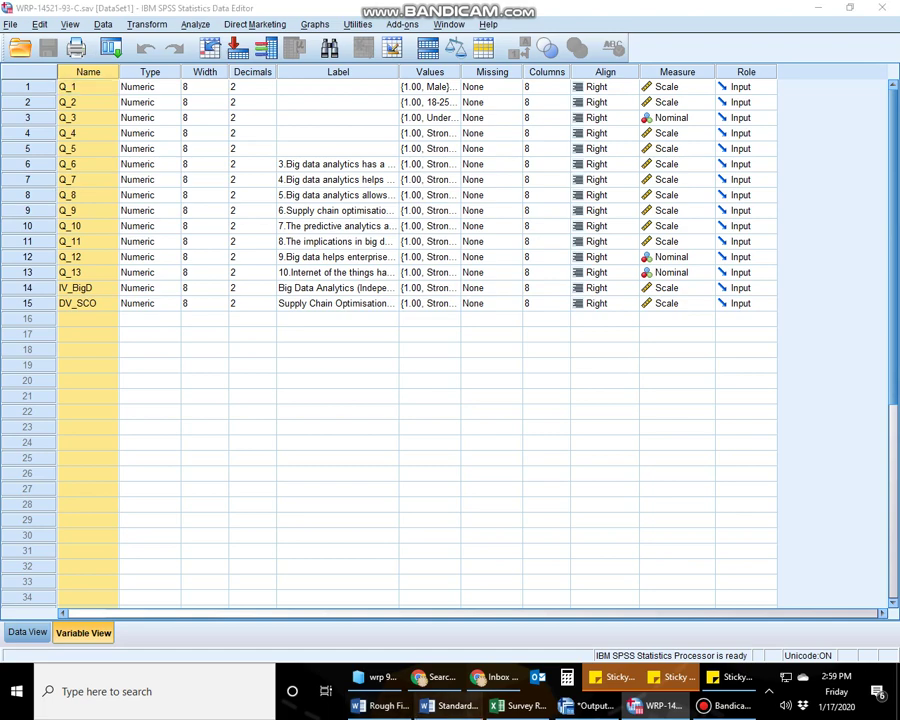
{"action": "key", "text": "alt+Tab"}
{"action": "scroll", "coordinate": [547, 380], "scroll_direction": "up", "scroll_amount": 3, "text": "ctrl"}
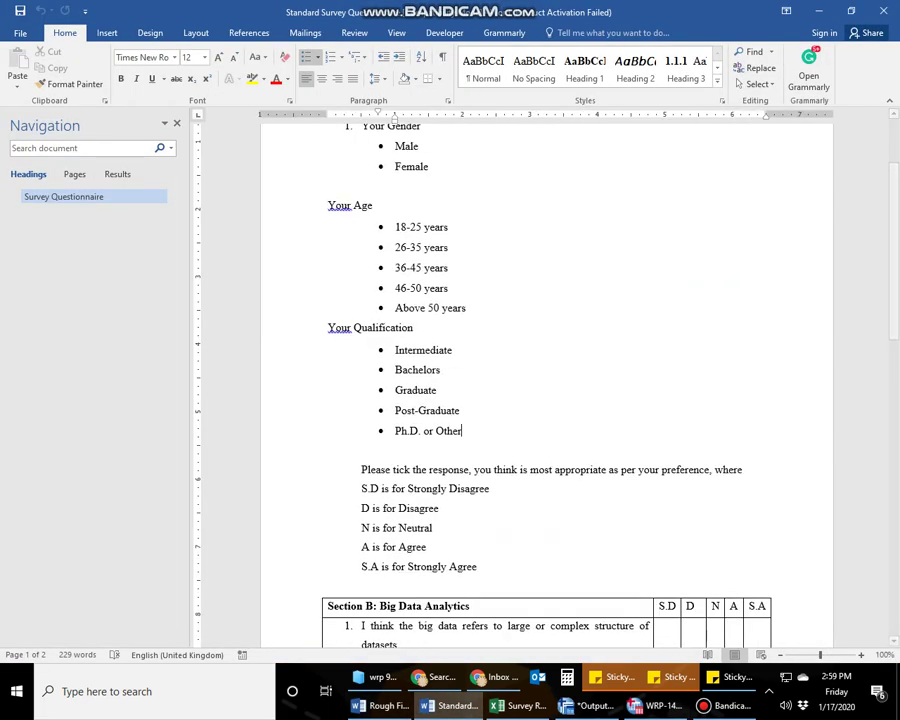
Step: Hide the Navigation pane and read down through the Big Data Analytics and Supply Chain sections
{"action": "left_click", "coordinate": [177, 123]}
{"action": "scroll", "coordinate": [450, 400], "scroll_direction": "up", "scroll_amount": 2}
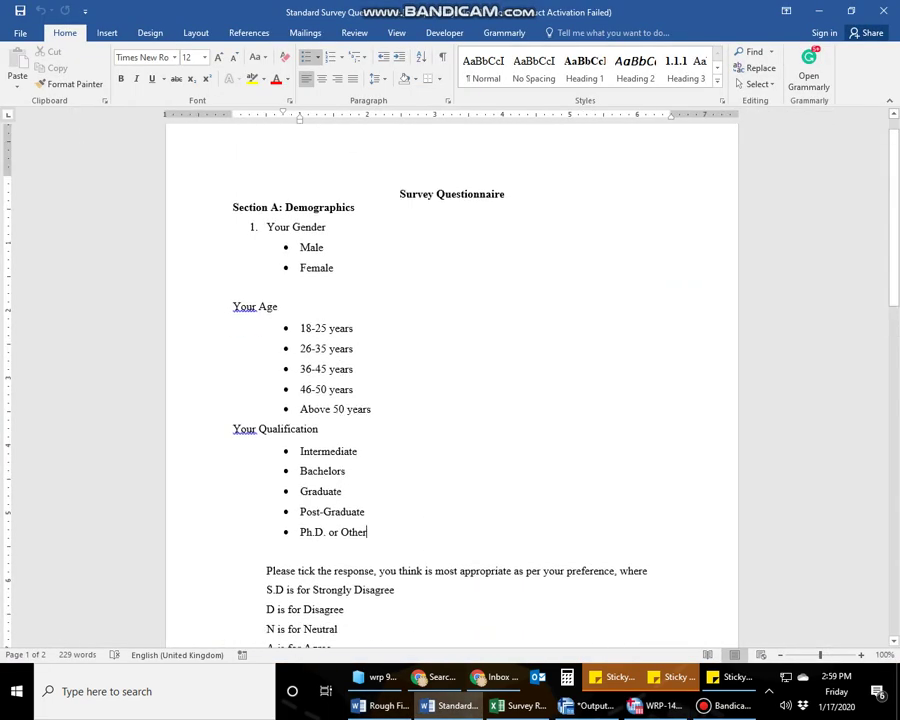
{"action": "left_click", "coordinate": [210, 207]}
{"action": "scroll", "coordinate": [450, 400], "scroll_direction": "up", "scroll_amount": 1, "text": "ctrl"}
{"action": "scroll", "coordinate": [450, 400], "scroll_direction": "down", "scroll_amount": 1, "text": "ctrl"}
{"action": "scroll", "coordinate": [450, 400], "scroll_direction": "down", "scroll_amount": 1, "text": "ctrl"}
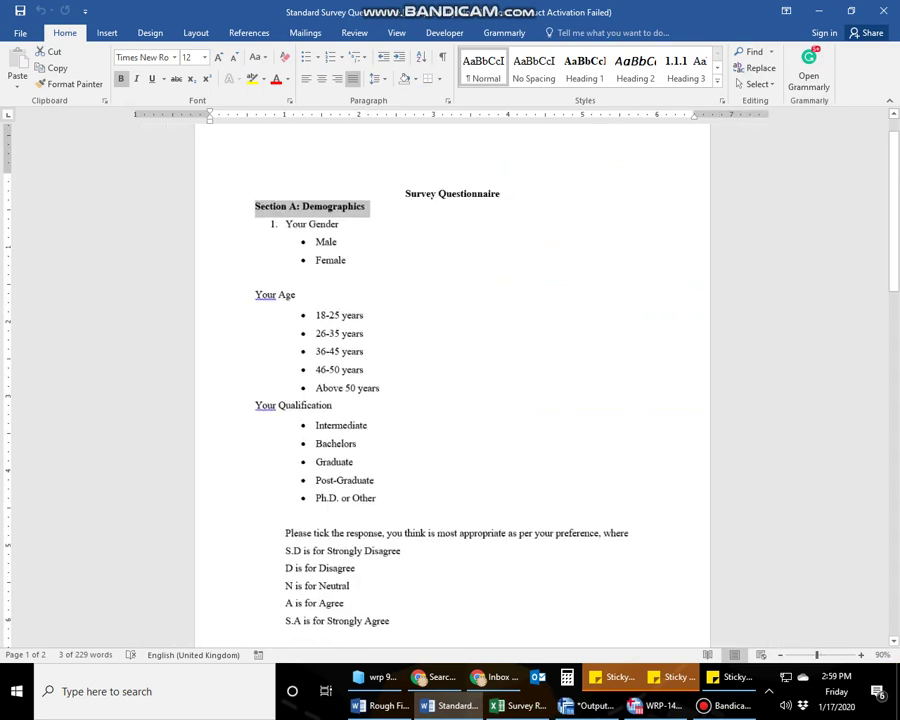
{"action": "scroll", "coordinate": [450, 400], "scroll_direction": "down", "scroll_amount": 1}
{"action": "scroll", "coordinate": [450, 400], "scroll_direction": "down", "scroll_amount": 1}
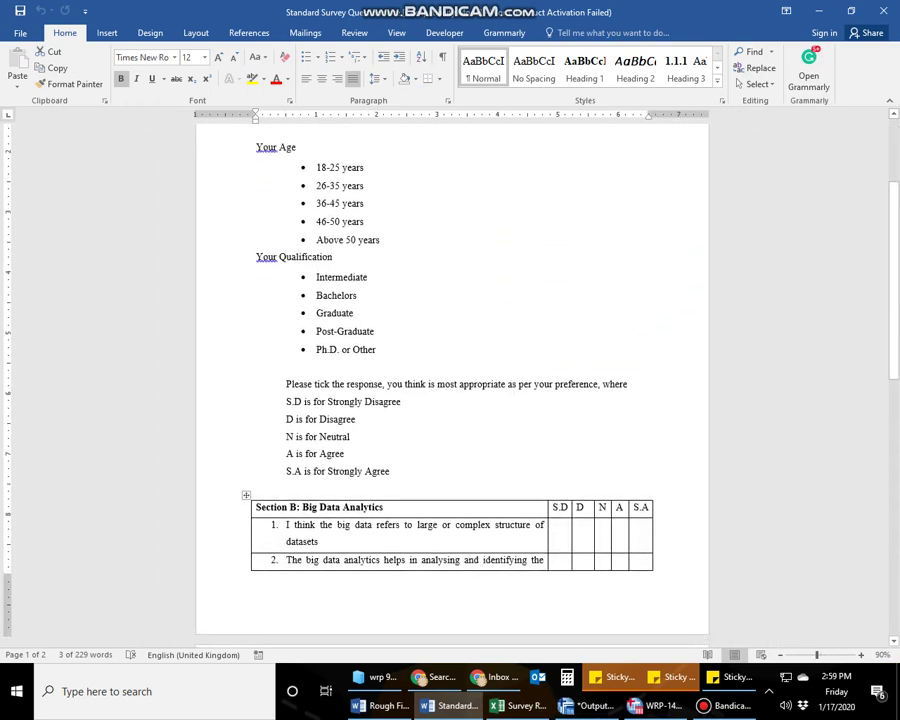
{"action": "left_click_drag", "start_coordinate": [302, 507], "coordinate": [383, 507]}
{"action": "scroll", "coordinate": [383, 507], "scroll_direction": "down", "scroll_amount": 2}
{"action": "scroll", "coordinate": [383, 507], "scroll_direction": "down", "scroll_amount": 2}
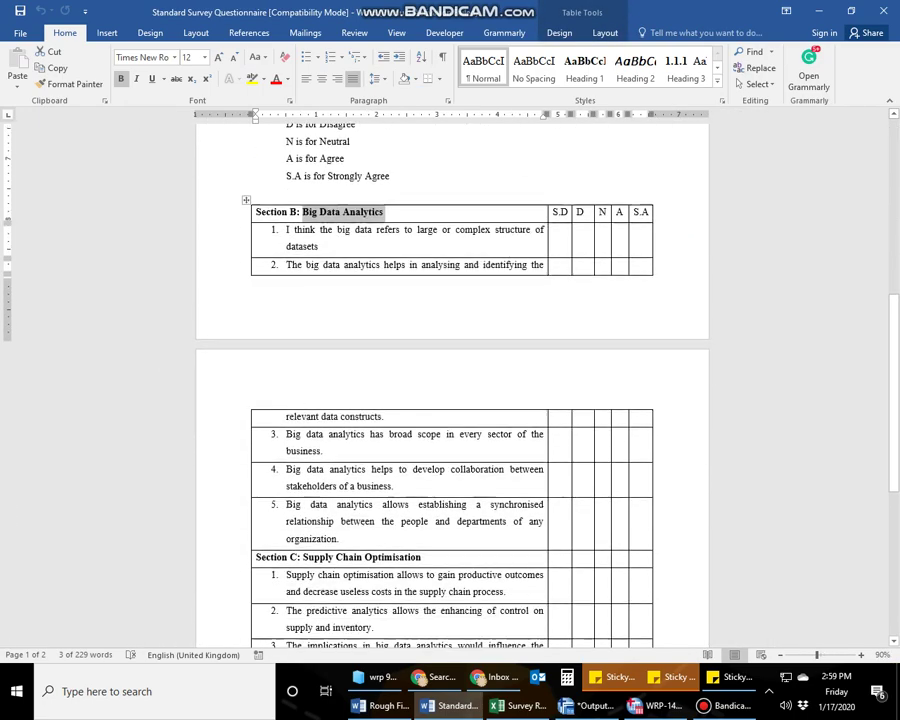
{"action": "left_click_drag", "start_coordinate": [258, 557], "coordinate": [505, 591]}
{"action": "scroll", "coordinate": [505, 591], "scroll_direction": "down", "scroll_amount": 2}
{"action": "scroll", "coordinate": [505, 591], "scroll_direction": "down", "scroll_amount": 1}
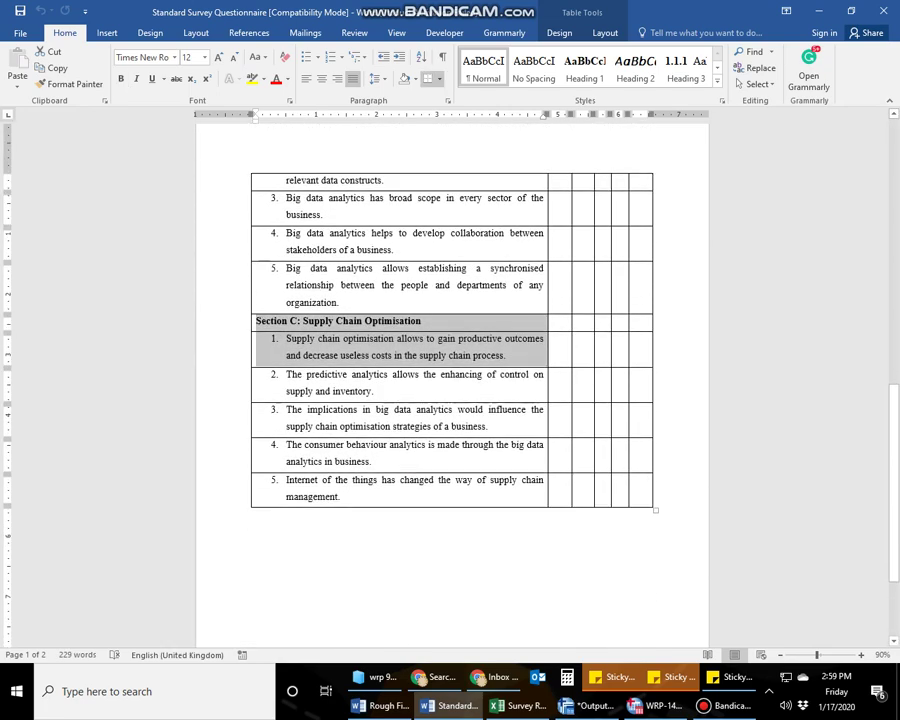
Step: Go back to Section A: Demographics, select its heading and gender question, then return to Excel
{"action": "scroll", "coordinate": [450, 400], "scroll_direction": "up", "scroll_amount": 1}
{"action": "scroll", "coordinate": [450, 400], "scroll_direction": "up", "scroll_amount": 3}
{"action": "scroll", "coordinate": [450, 400], "scroll_direction": "up", "scroll_amount": 3}
{"action": "scroll", "coordinate": [450, 400], "scroll_direction": "up", "scroll_amount": 3}
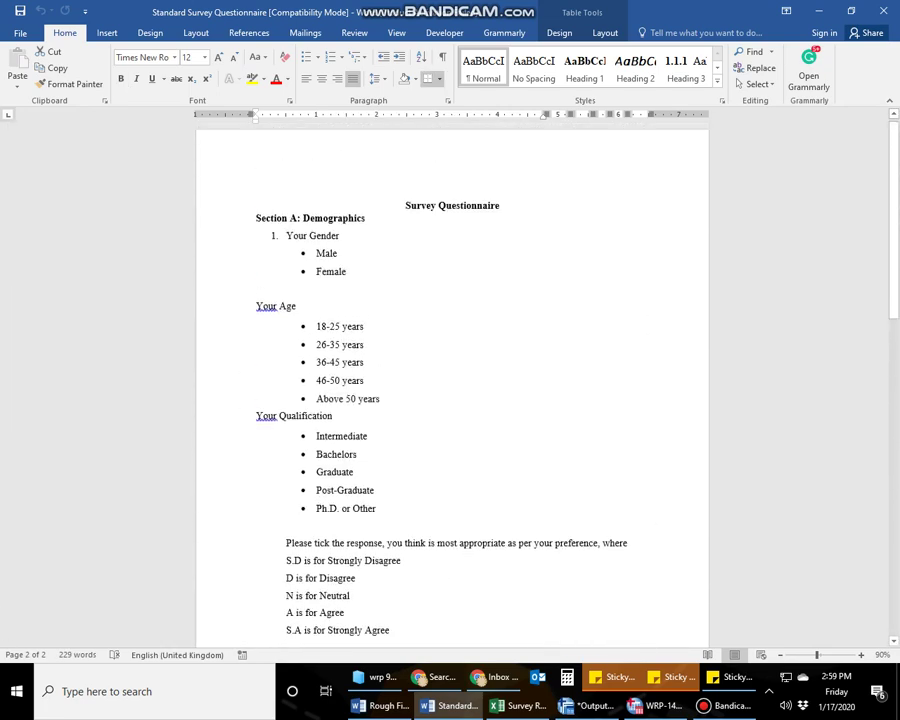
{"action": "scroll", "coordinate": [450, 400], "scroll_direction": "up", "scroll_amount": 1}
{"action": "left_click", "coordinate": [240, 224]}
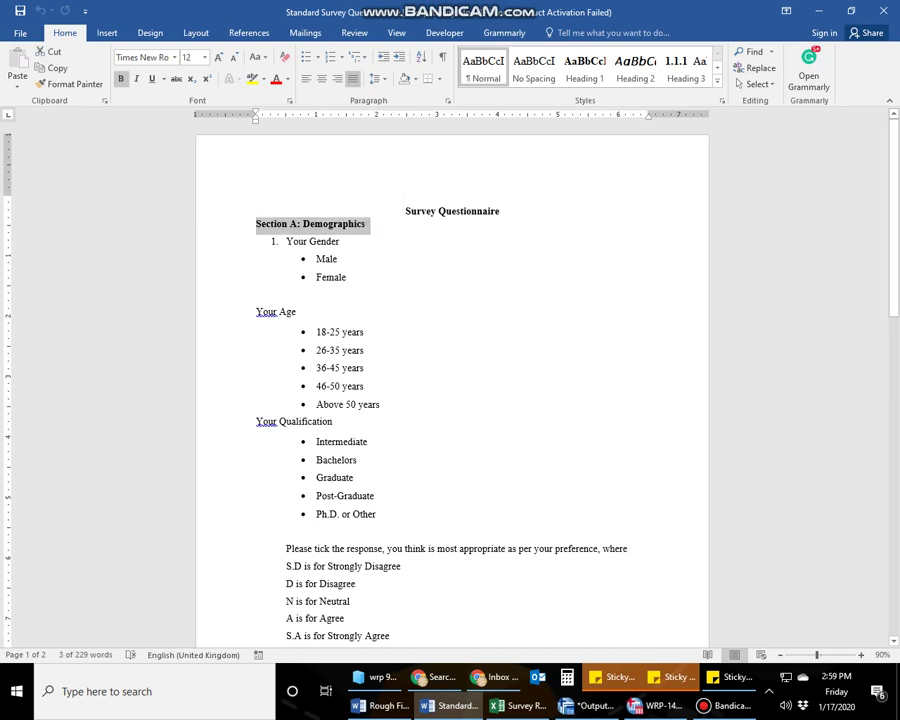
{"action": "left_click_drag", "start_coordinate": [286, 241], "coordinate": [340, 241]}
{"action": "left_click", "coordinate": [345, 277]}
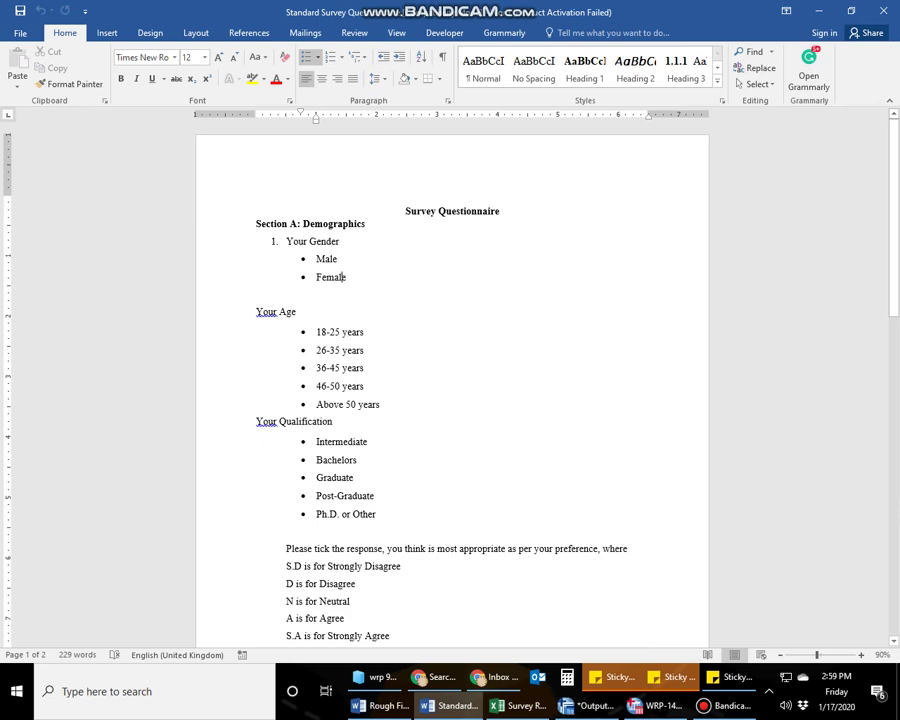
{"action": "scroll", "coordinate": [345, 277], "scroll_direction": "down", "scroll_amount": 1}
{"action": "scroll", "coordinate": [345, 277], "scroll_direction": "down", "scroll_amount": 3}
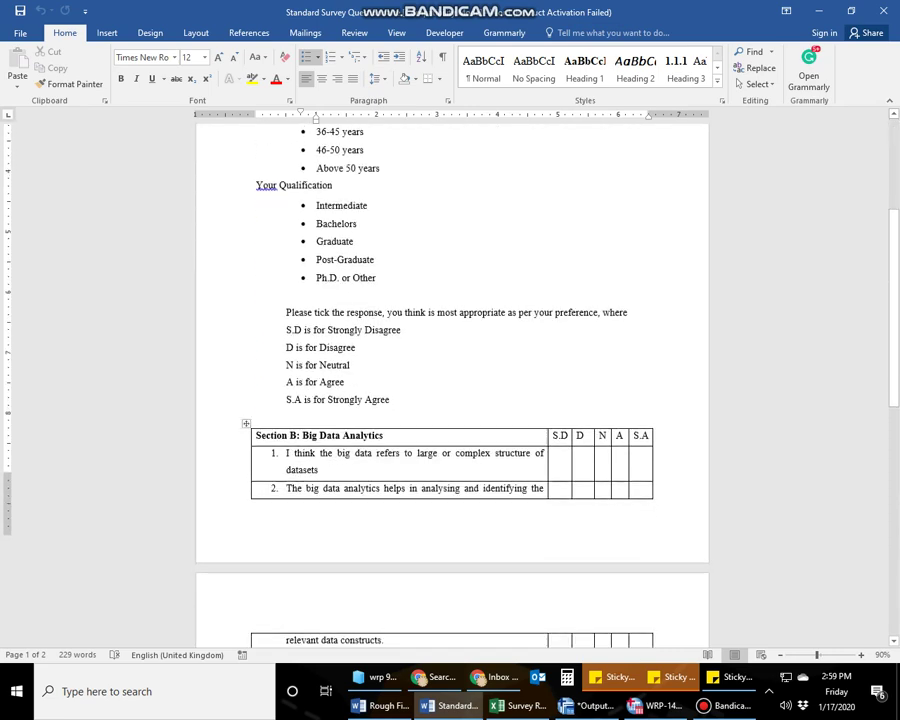
{"action": "scroll", "coordinate": [450, 380], "scroll_direction": "down", "scroll_amount": 3}
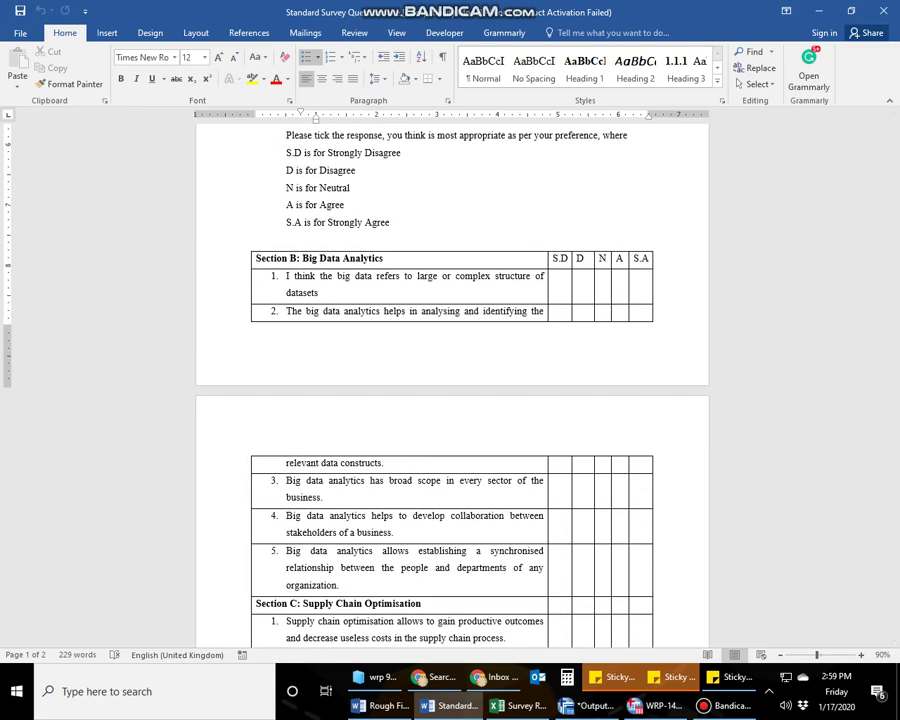
{"action": "key", "text": "alt+Tab"}
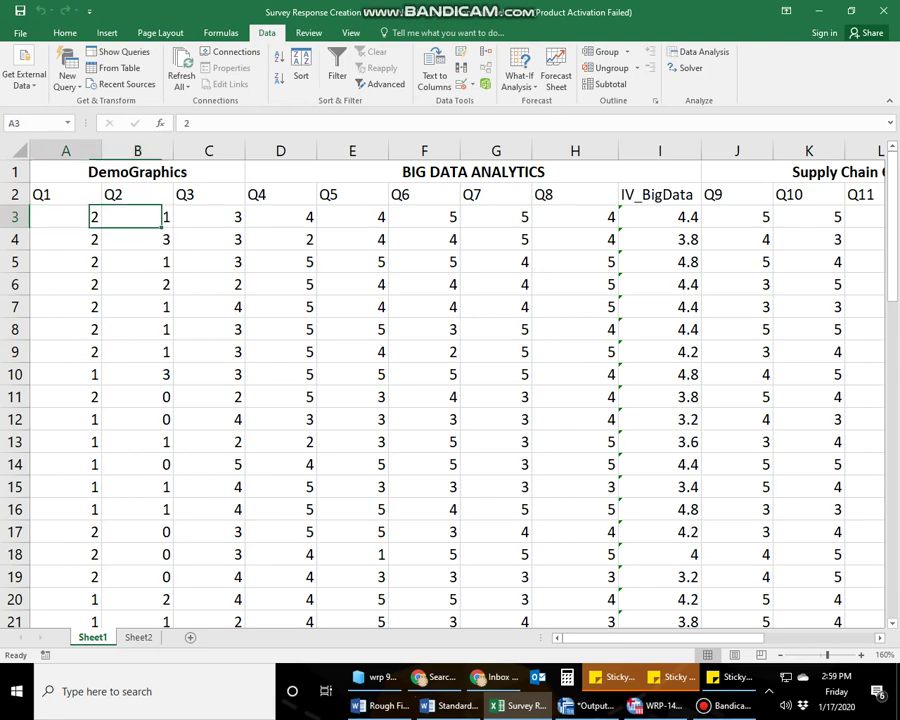
Step: Check the question headers in row 2 and the Q2 responses in column B
{"action": "left_click", "coordinate": [137, 217]}
{"action": "key", "text": "Left"}
{"action": "key", "text": "Up"}
{"action": "key", "text": "Right"}
{"action": "key", "text": "Right"}
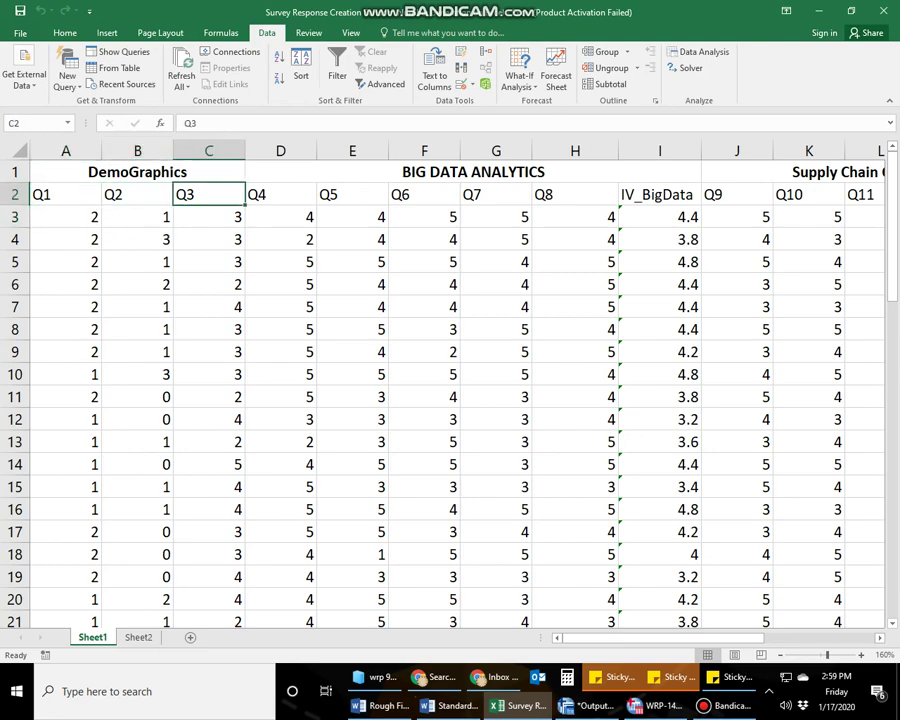
{"action": "key", "text": "Right"}
{"action": "key", "text": "Right"}
{"action": "key", "text": "Right"}
{"action": "key", "text": "Right"}
{"action": "key", "text": "Right"}
{"action": "key", "text": "Right"}
{"action": "key", "text": "Right"}
{"action": "key", "text": "Right"}
{"action": "key", "text": "Left"}
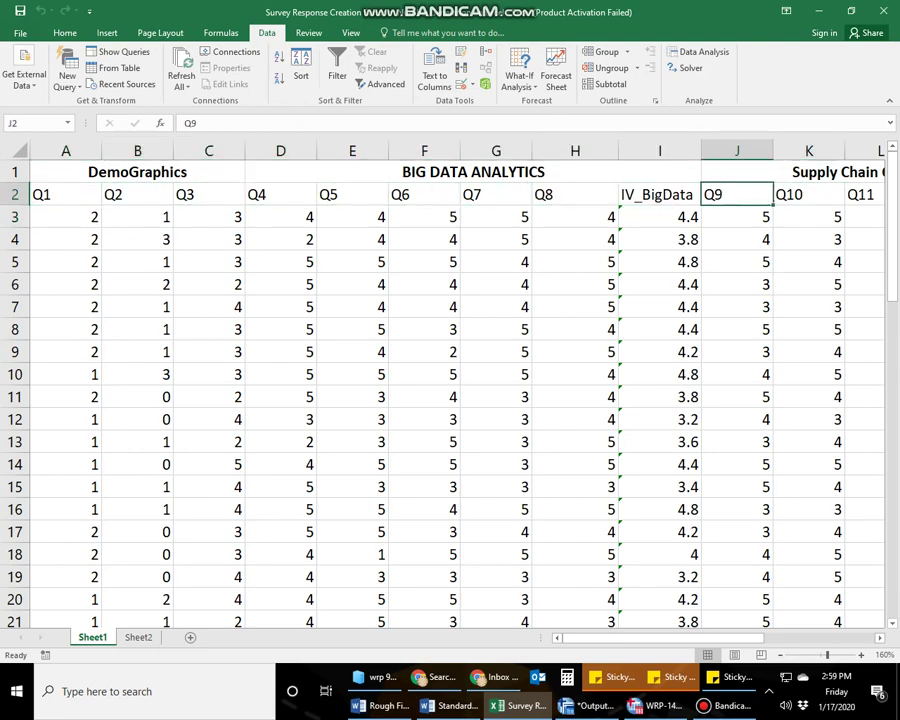
{"action": "key", "text": "Left"}
{"action": "key", "text": "Left"}
{"action": "key", "text": "Left"}
{"action": "key", "text": "Left"}
{"action": "key", "text": "Down"}
{"action": "key", "text": "Down"}
{"action": "key", "text": "Left"}
{"action": "key", "text": "Left"}
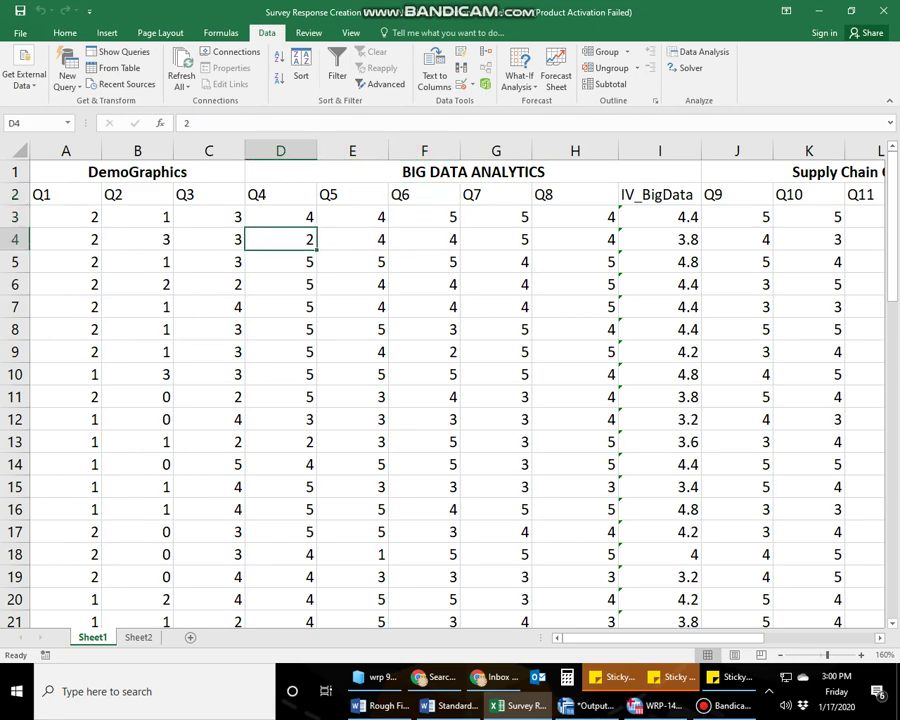
{"action": "key", "text": "Left"}
{"action": "key", "text": "Left"}
{"action": "key", "text": "Left"}
Step: Select the Q1 responses in A3:A62 and return to the SPSS Data Editor
{"action": "key", "text": "Up"}
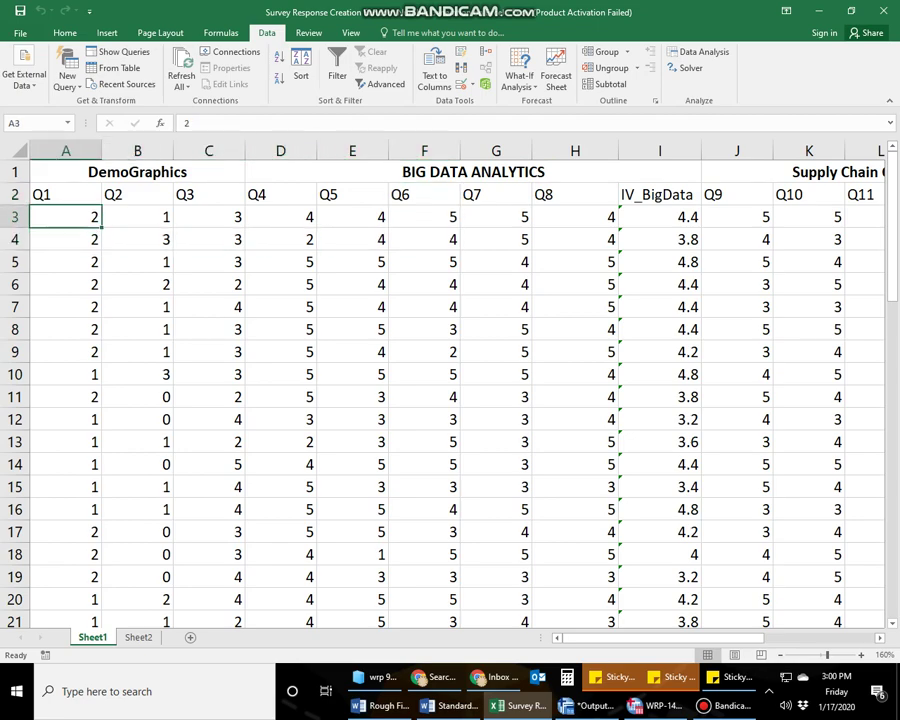
{"action": "key", "text": "ctrl+shift+Down"}
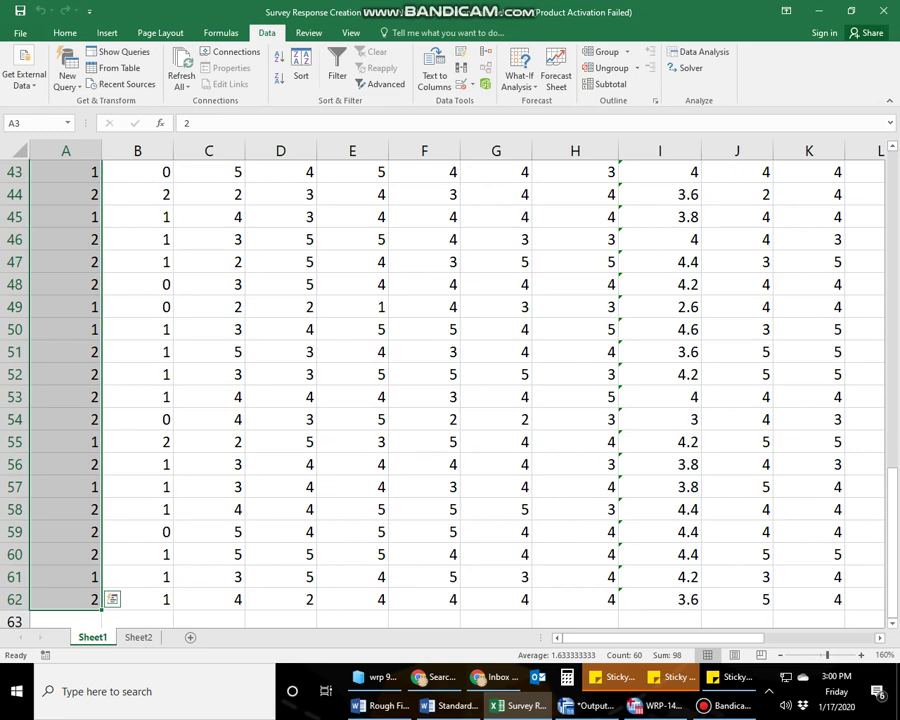
{"action": "left_click", "coordinate": [66, 599]}
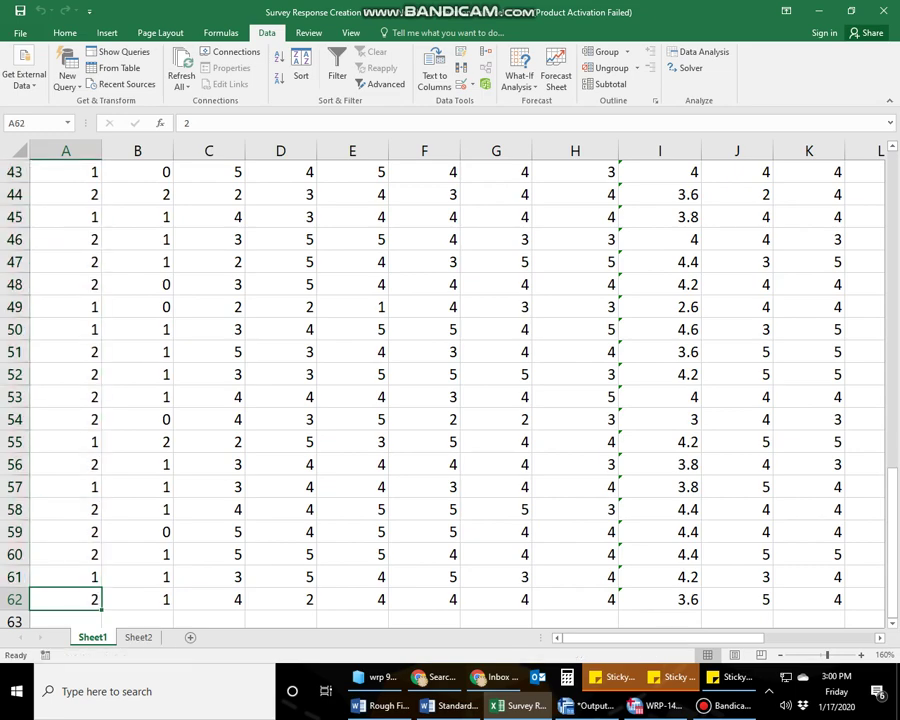
{"action": "mouse_move", "coordinate": [66, 599]}
{"action": "left_mouse_down"}
{"action": "mouse_move", "coordinate": [245, 188]}
{"action": "mouse_move", "coordinate": [95, 194]}
{"action": "left_mouse_up"}
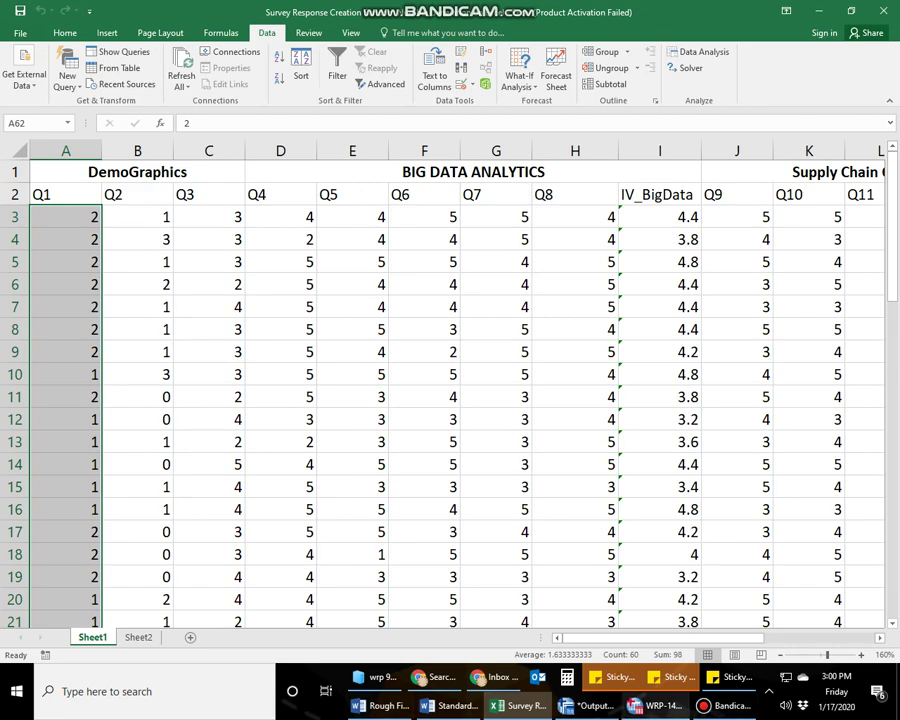
{"action": "left_click", "coordinate": [695, 595]}
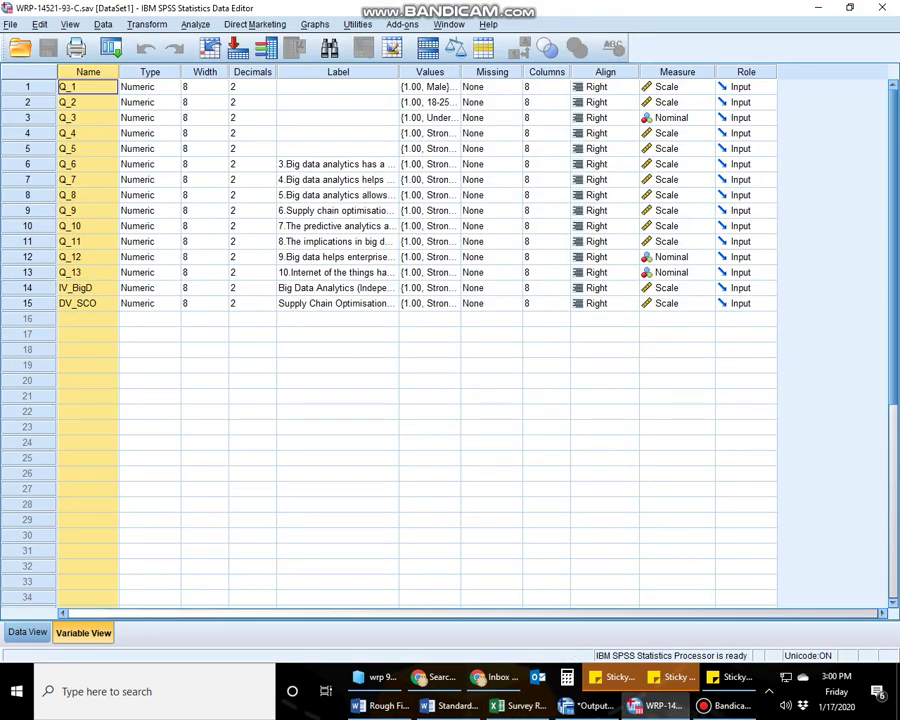
Step: Select and delete all existing cases in Data View, confirming the removal message
{"action": "left_click", "coordinate": [27, 632]}
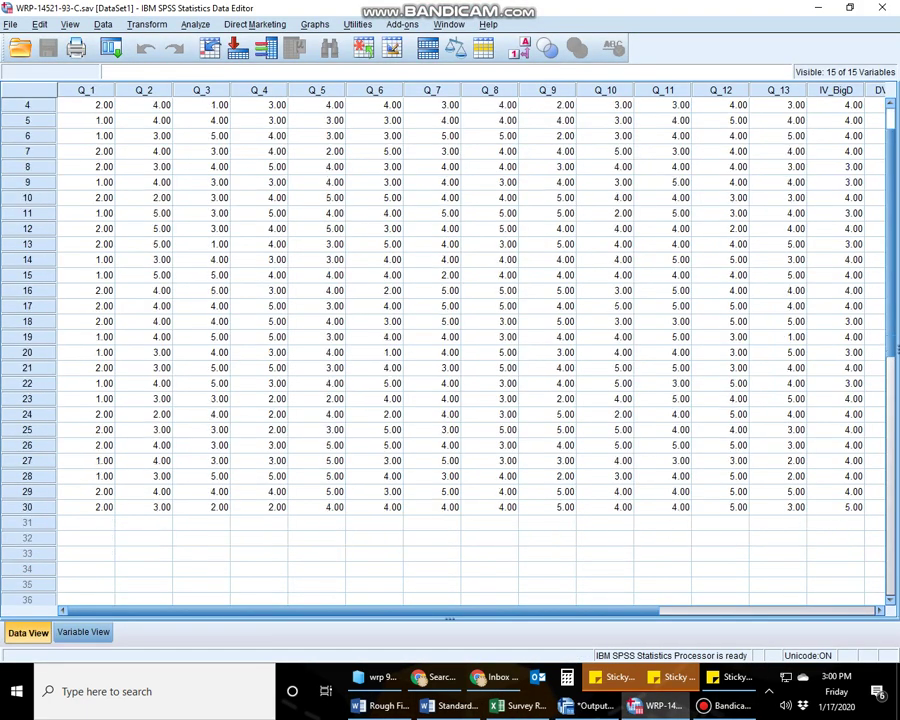
{"action": "scroll", "coordinate": [460, 300], "scroll_direction": "up", "scroll_amount": 1}
{"action": "key", "text": "ctrl+a"}
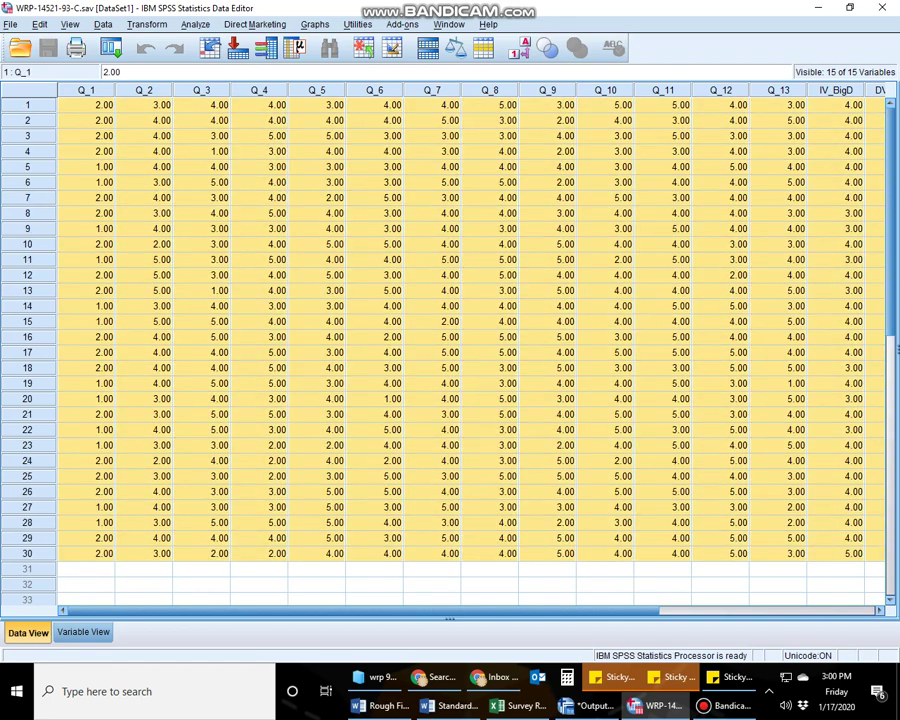
{"action": "key", "text": "Delete"}
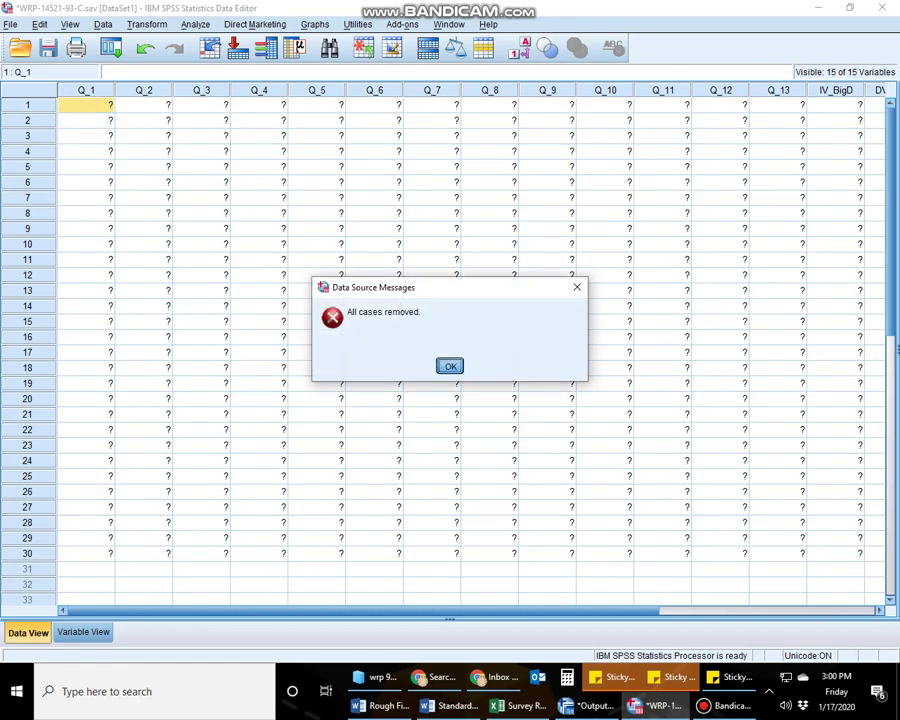
{"action": "key", "text": "Return"}
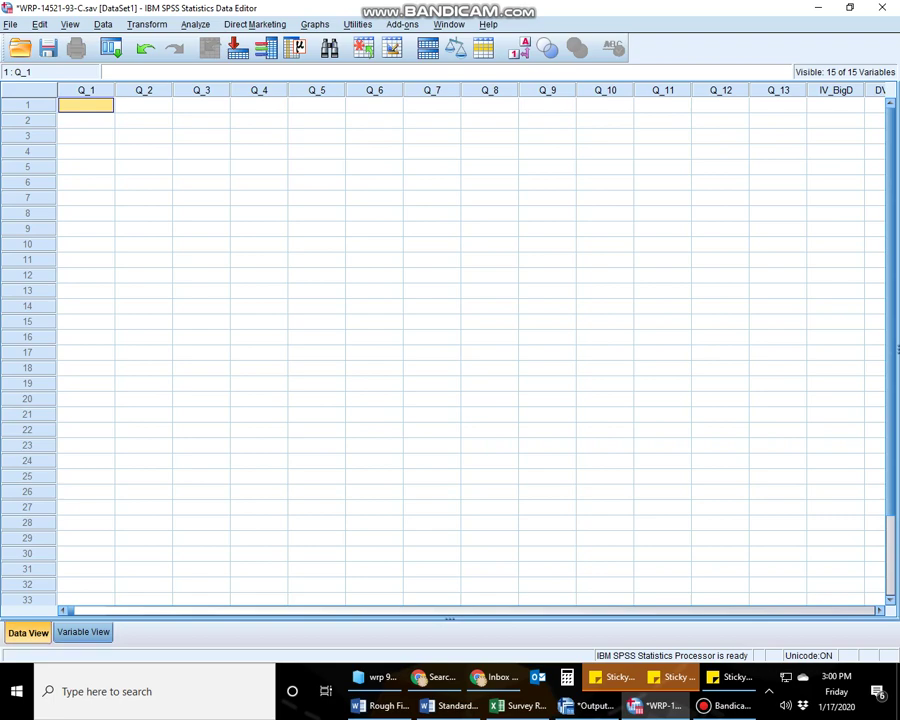
Step: Back in Variable View, begin editing the Q_1 variable name
{"action": "key", "text": "ctrl+t"}
{"action": "key", "text": "ctrl+t"}
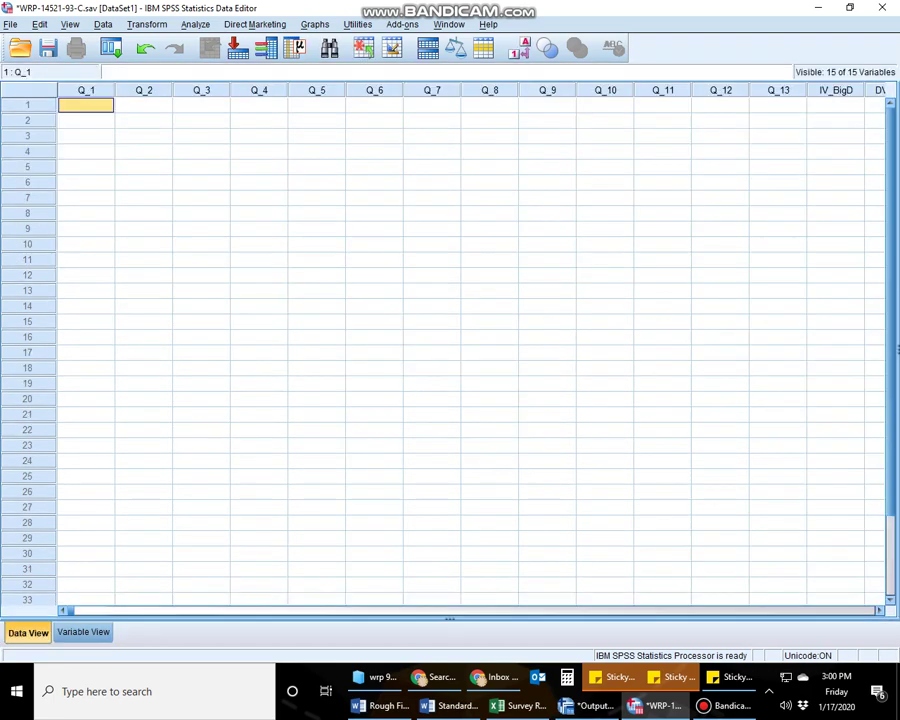
{"action": "key", "text": "ctrl+t"}
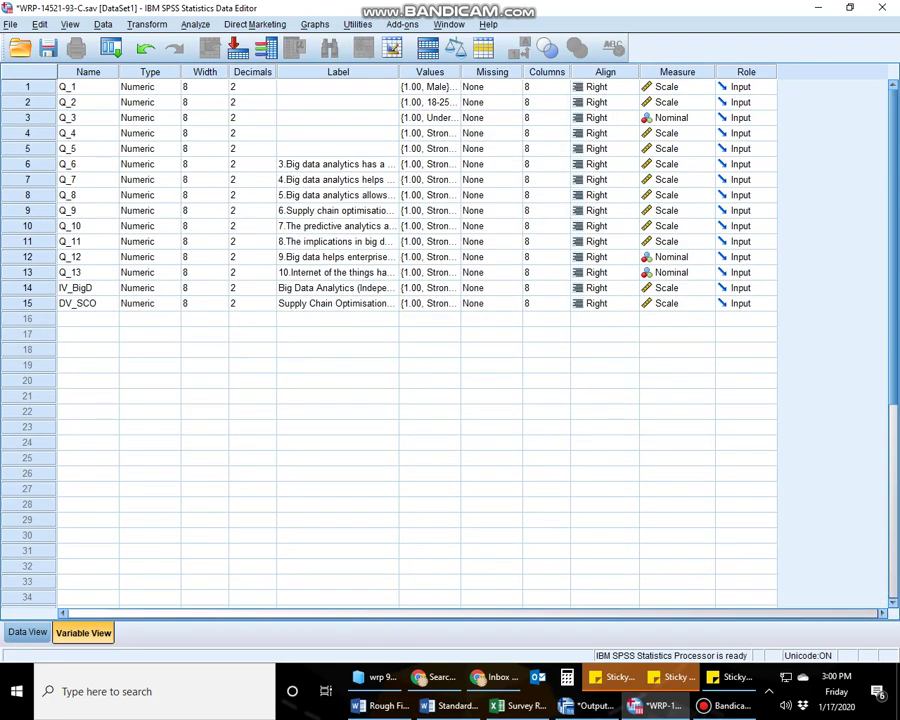
{"action": "scroll", "coordinate": [400, 340], "scroll_direction": "down", "scroll_amount": 1}
{"action": "scroll", "coordinate": [400, 340], "scroll_direction": "up", "scroll_amount": 1}
{"action": "left_click", "coordinate": [88, 87]}
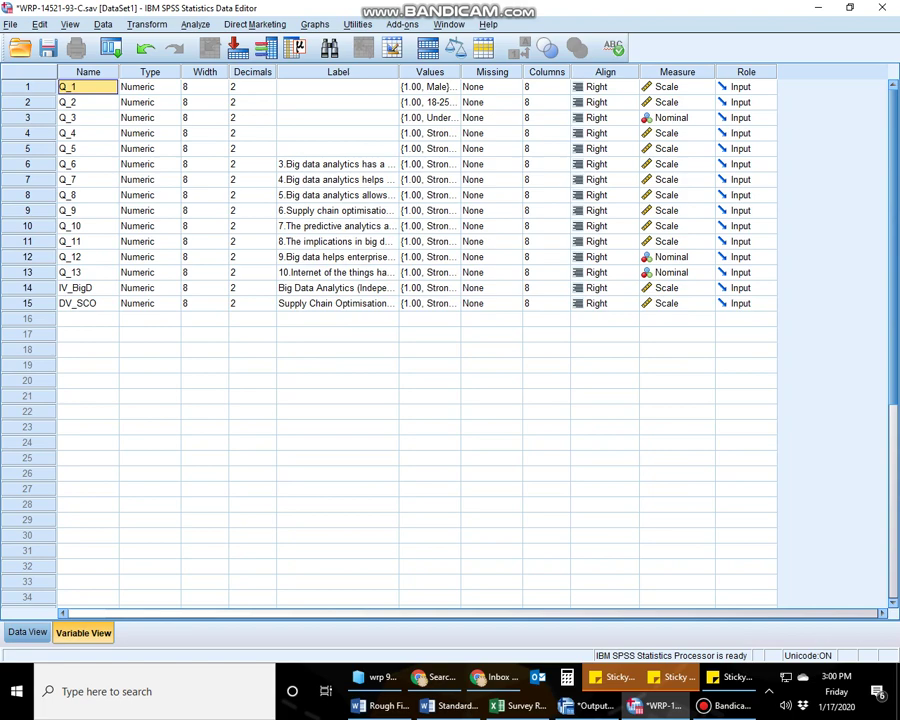
{"action": "double_click", "coordinate": [88, 87]}
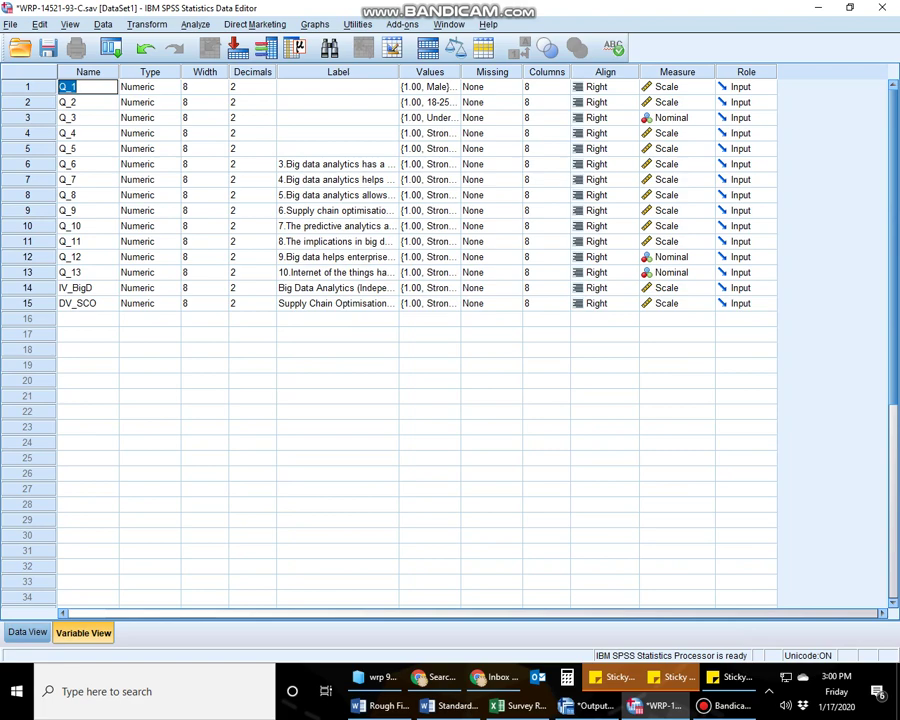
{"action": "key", "text": "Return"}
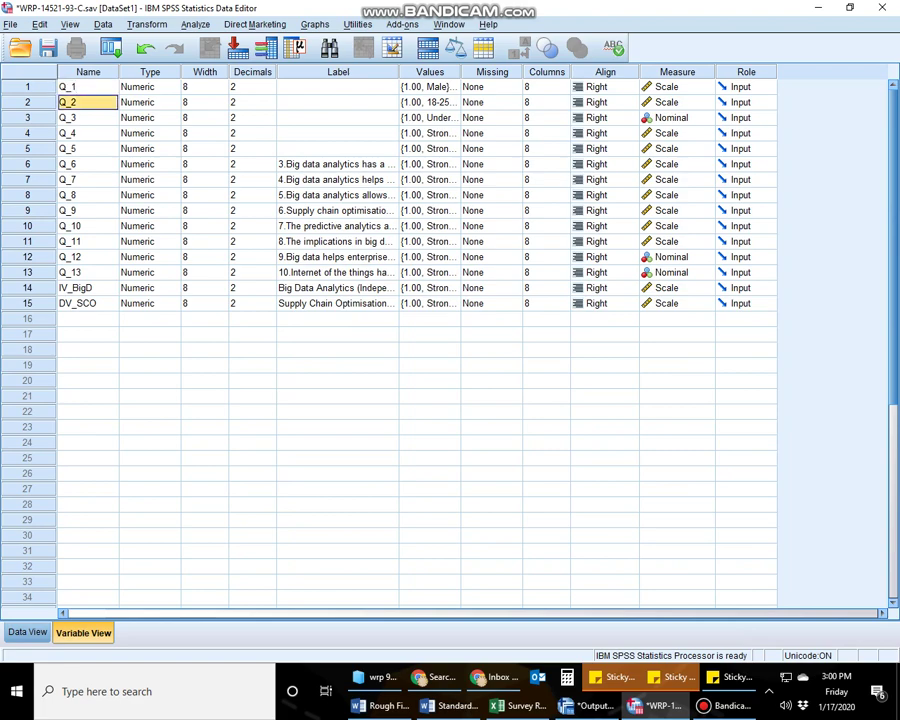
{"action": "key", "text": "F2"}
{"action": "key", "text": "BackSpace"}
{"action": "type", "text": "1"}
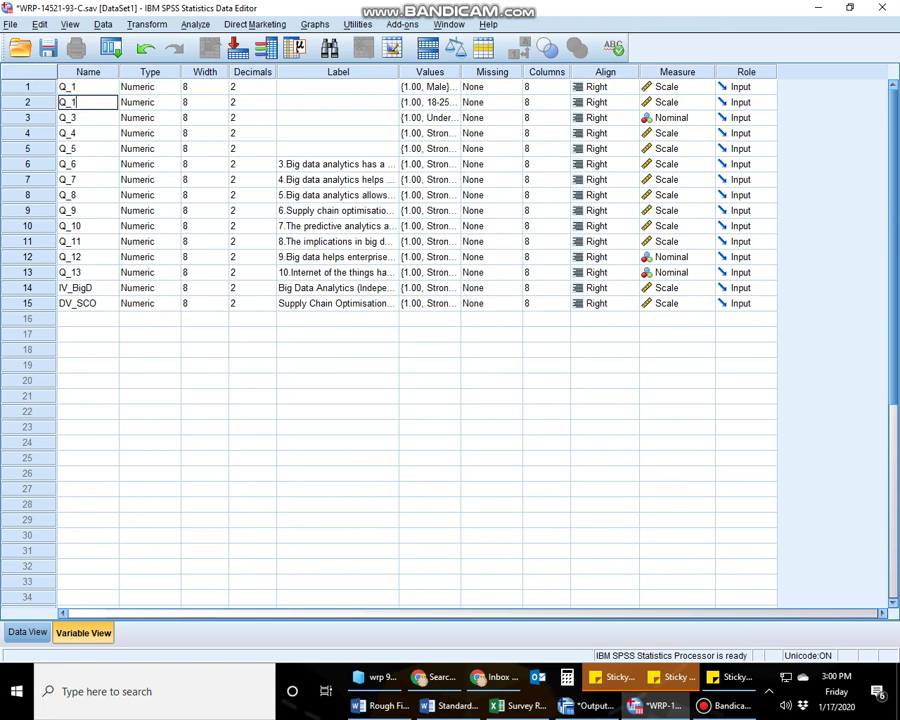
{"action": "key", "text": "Return"}
{"action": "key", "text": "Return"}
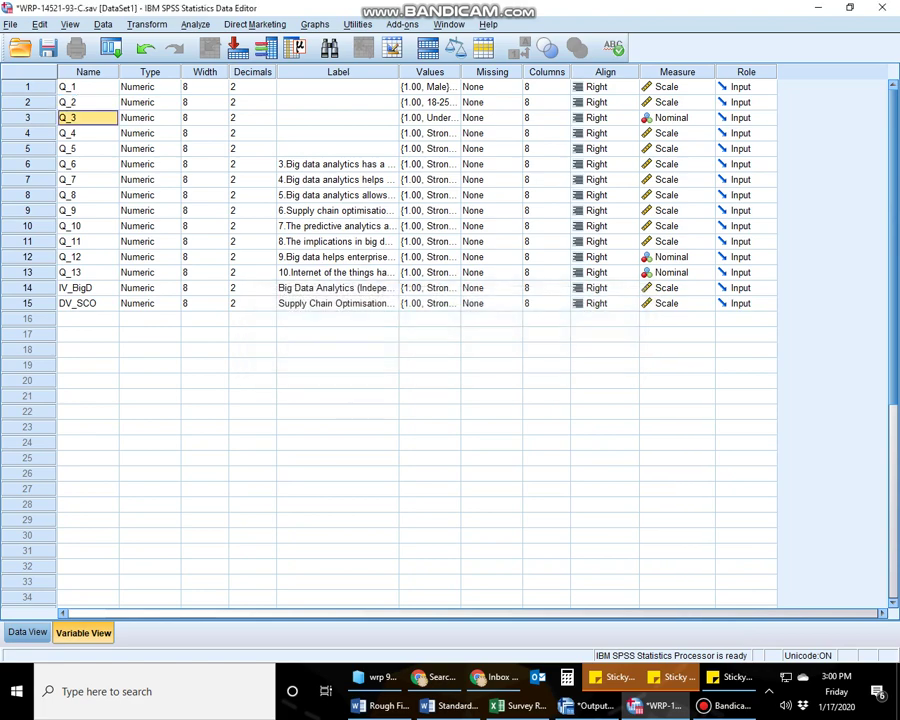
{"action": "key", "text": "Up"}
{"action": "key", "text": "F2"}
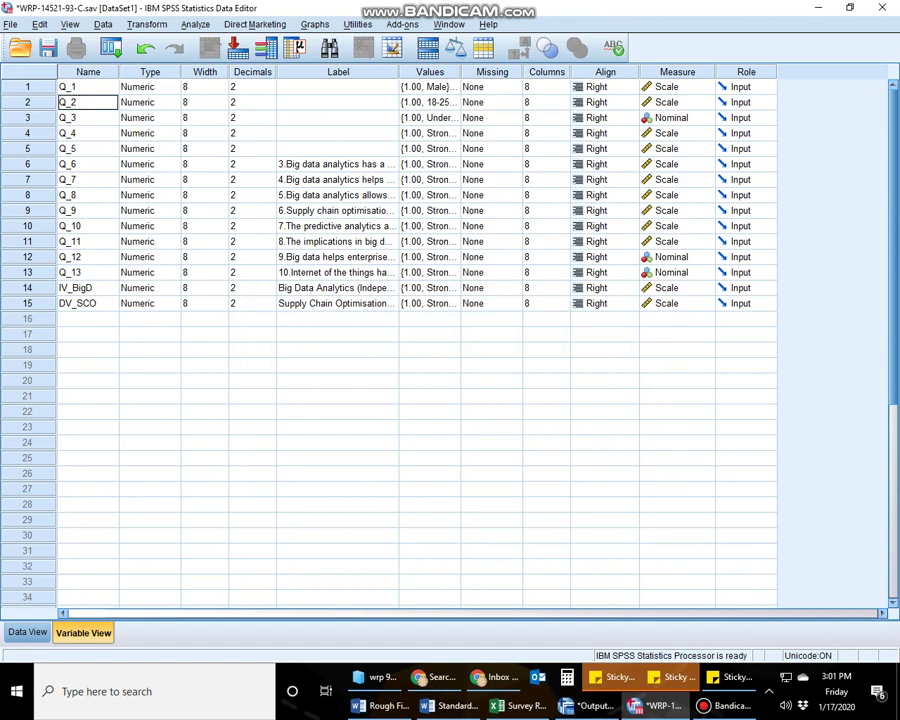
{"action": "key", "text": "Return"}
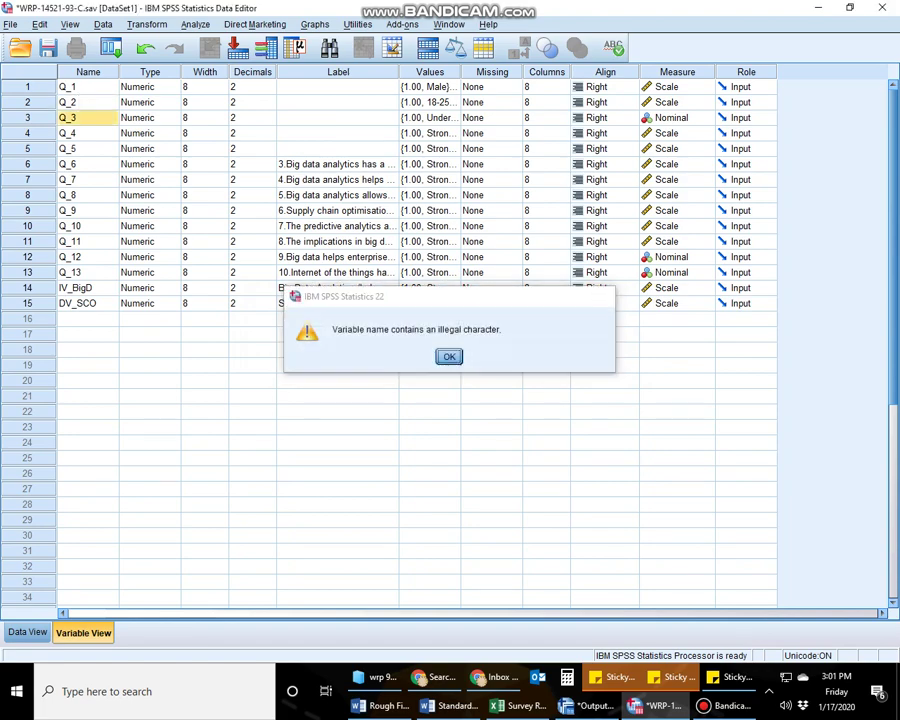
{"action": "key", "text": "Return"}
{"action": "key", "text": "Up"}
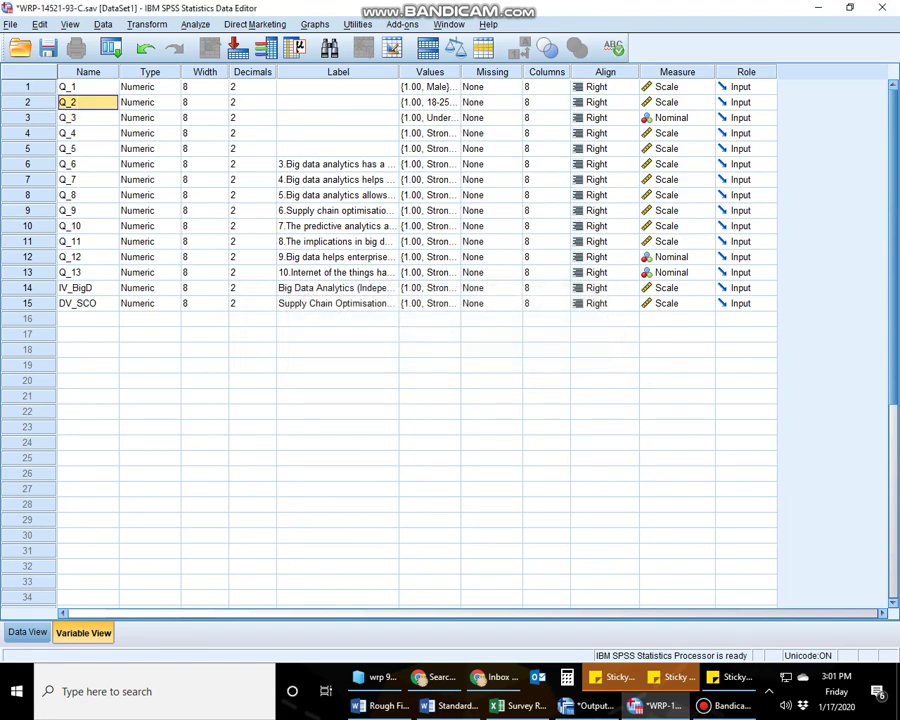
{"action": "key", "text": "Up"}
{"action": "key", "text": "Down"}
{"action": "key", "text": "Down"}
{"action": "key", "text": "Down"}
{"action": "key", "text": "Down"}
{"action": "key", "text": "Down"}
{"action": "key", "text": "Down"}
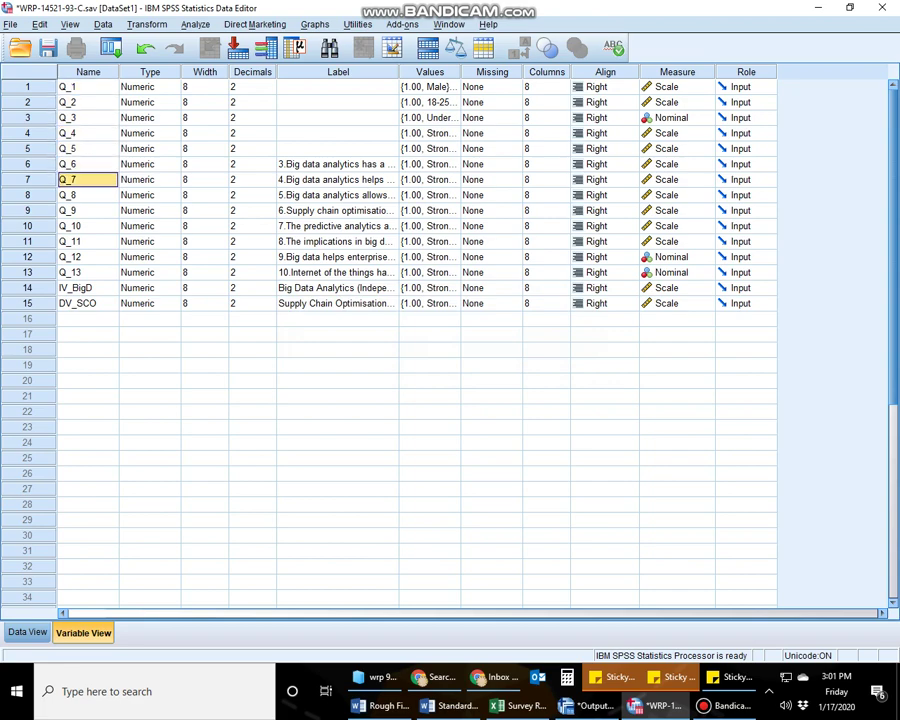
{"action": "key", "text": "Up"}
{"action": "key", "text": "Up"}
{"action": "key", "text": "Up"}
{"action": "key", "text": "Up"}
{"action": "key", "text": "Up"}
{"action": "key", "text": "Up"}
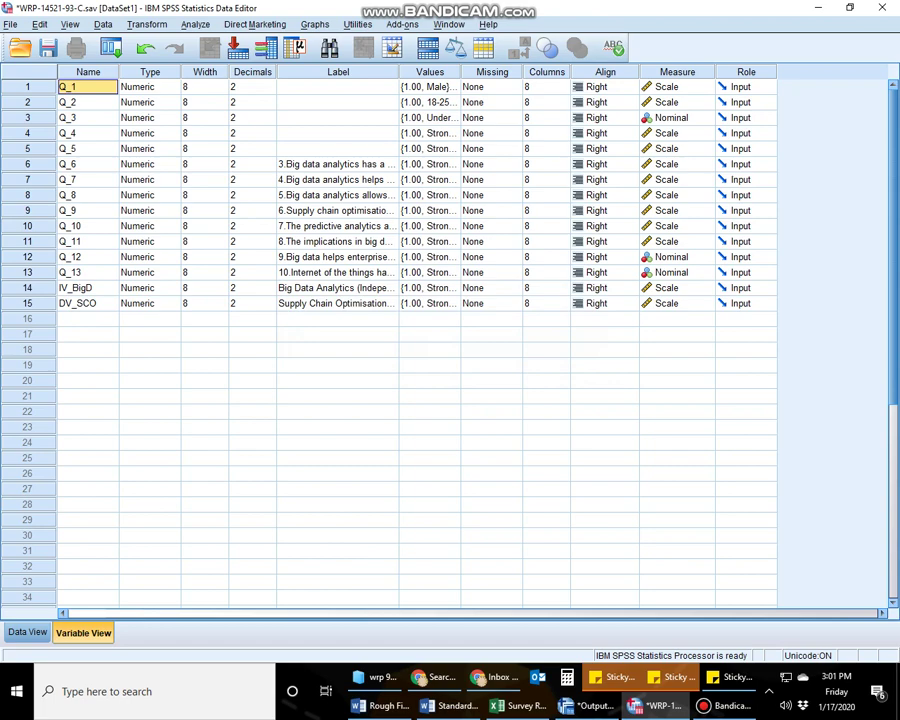
{"action": "key", "text": "Down"}
{"action": "key", "text": "Right"}
{"action": "key", "text": "Up"}
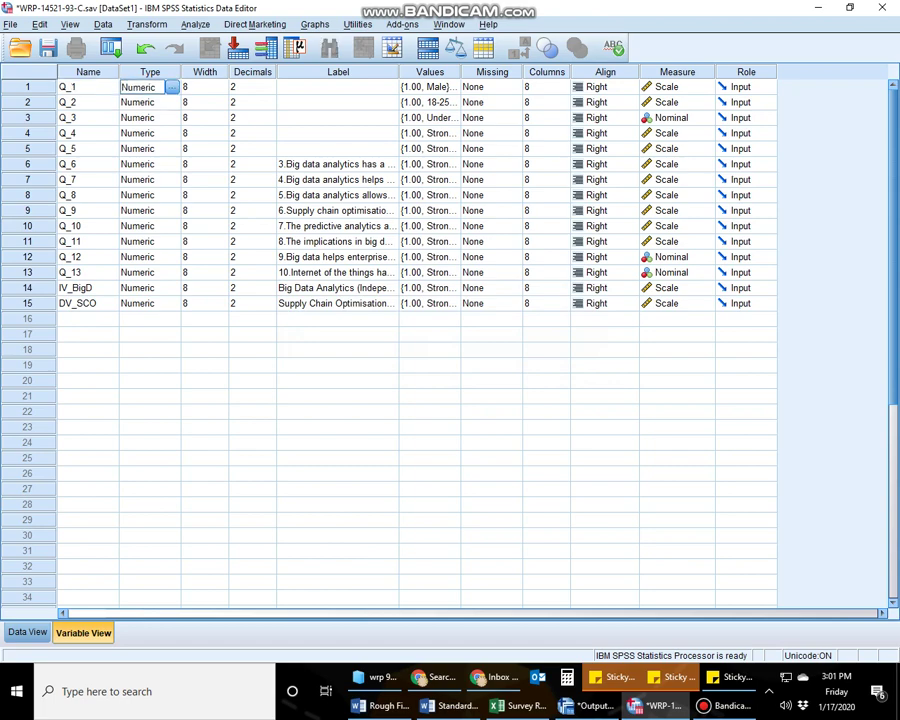
Step: Keep Q_1's width at 8 and give it 3 decimal places, then briefly select names Q_1–Q_13
{"action": "left_click", "coordinate": [172, 87]}
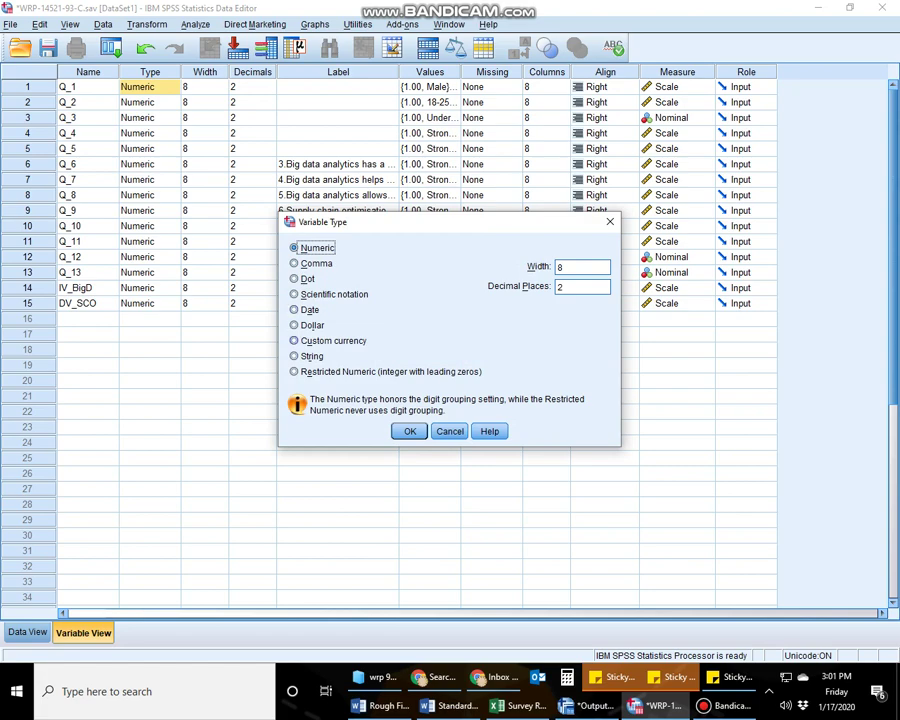
{"action": "key", "text": "Return"}
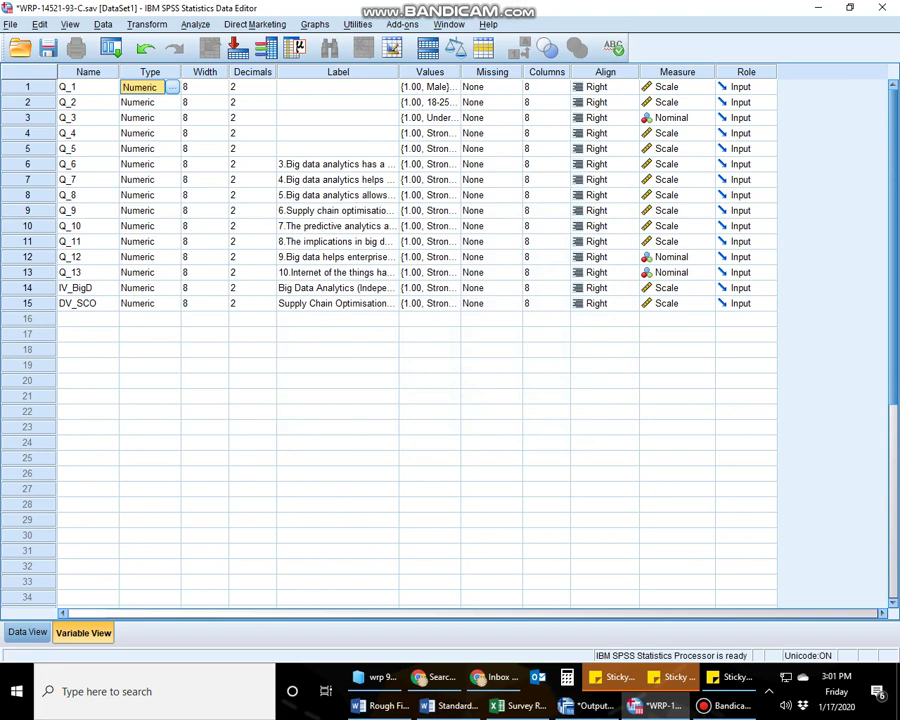
{"action": "left_click", "coordinate": [204, 87]}
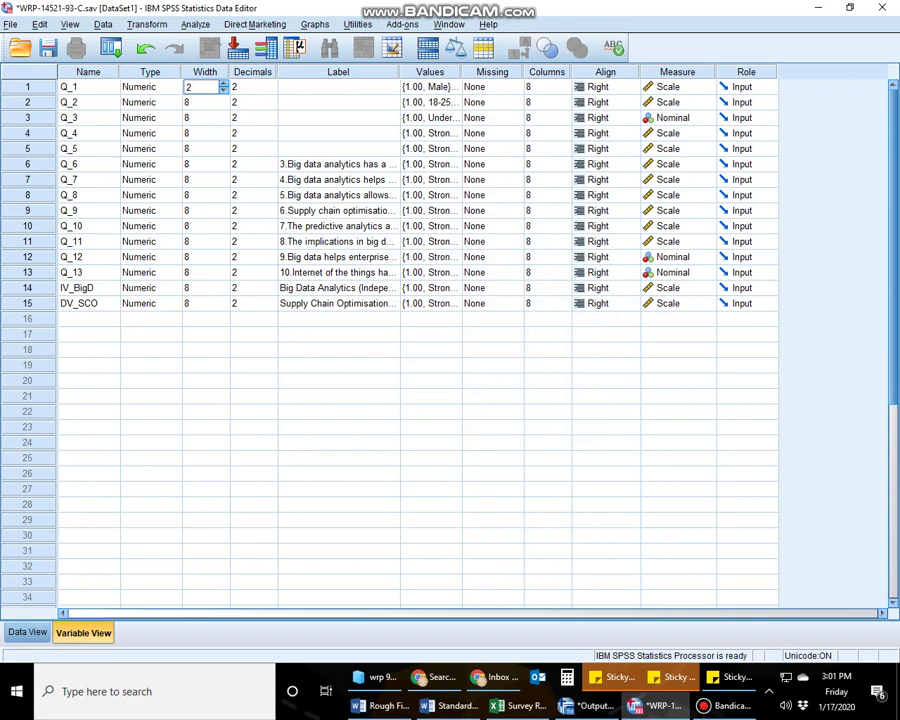
{"action": "type", "text": "8"}
{"action": "left_click", "coordinate": [205, 133]}
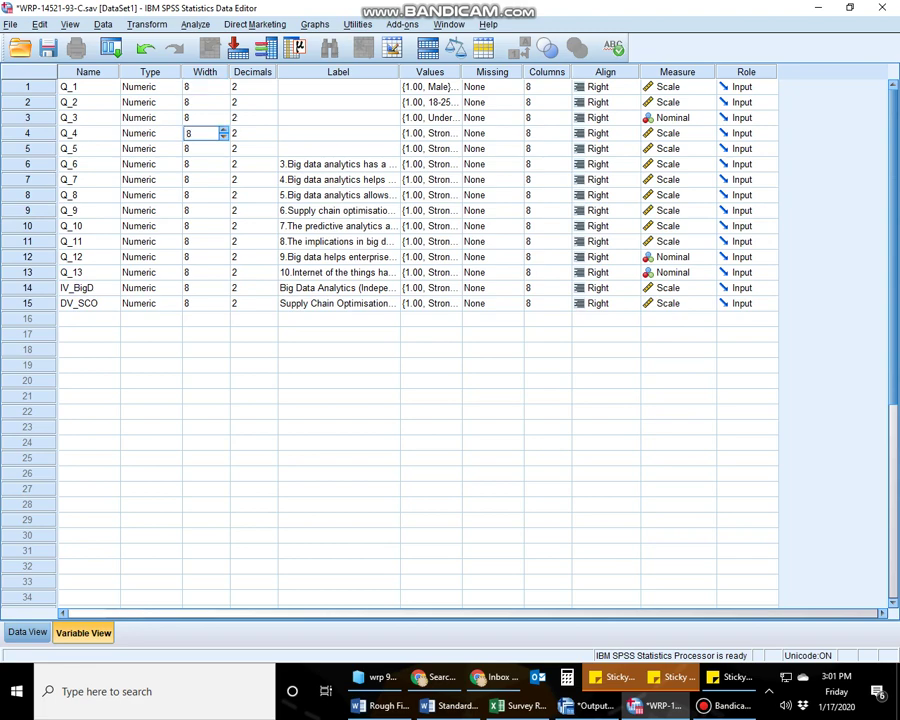
{"action": "left_click", "coordinate": [253, 87]}
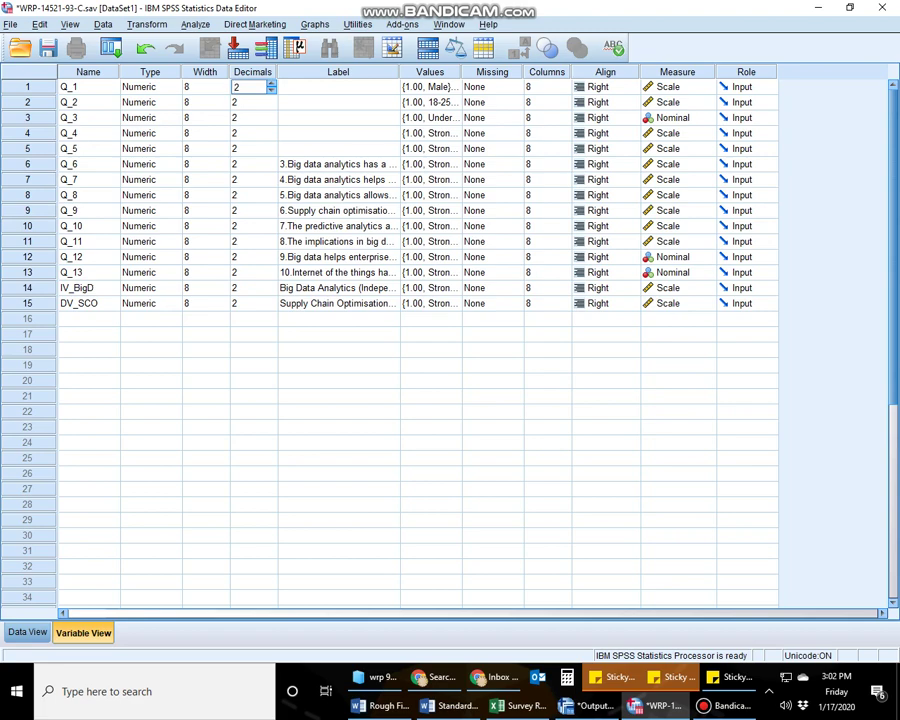
{"action": "type", "text": "3"}
{"action": "left_click_drag", "start_coordinate": [88, 87], "coordinate": [88, 272]}
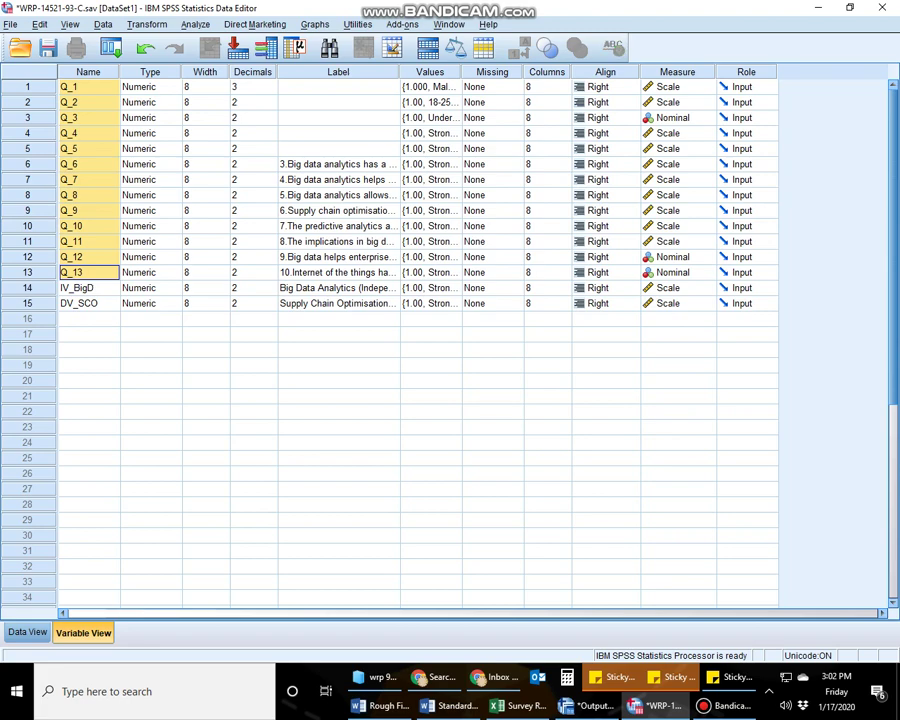
{"action": "left_click", "coordinate": [88, 87]}
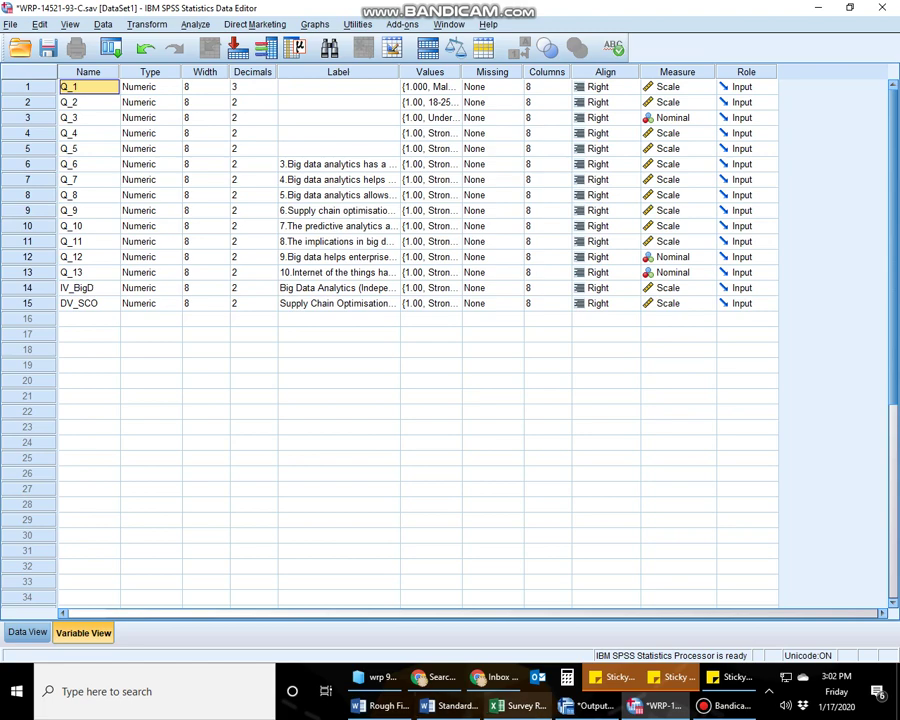
Step: Copy the A2:O2 header row and try a transposed paste into column Q, then clear it
{"action": "key", "text": "alt+Tab"}
{"action": "left_click", "coordinate": [66, 194]}
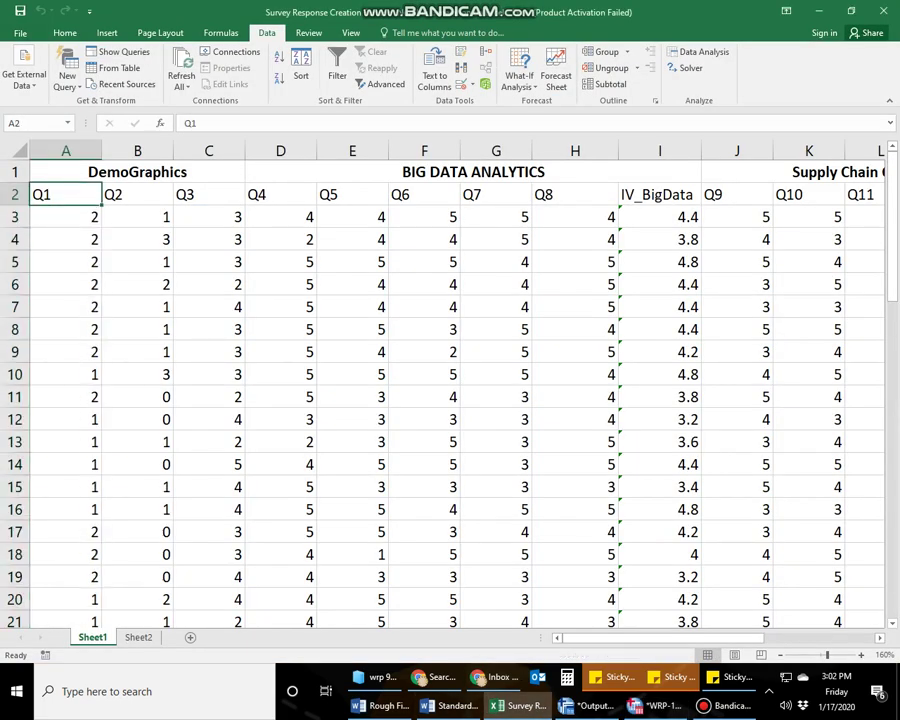
{"action": "key", "text": "ctrl+shift+Right"}
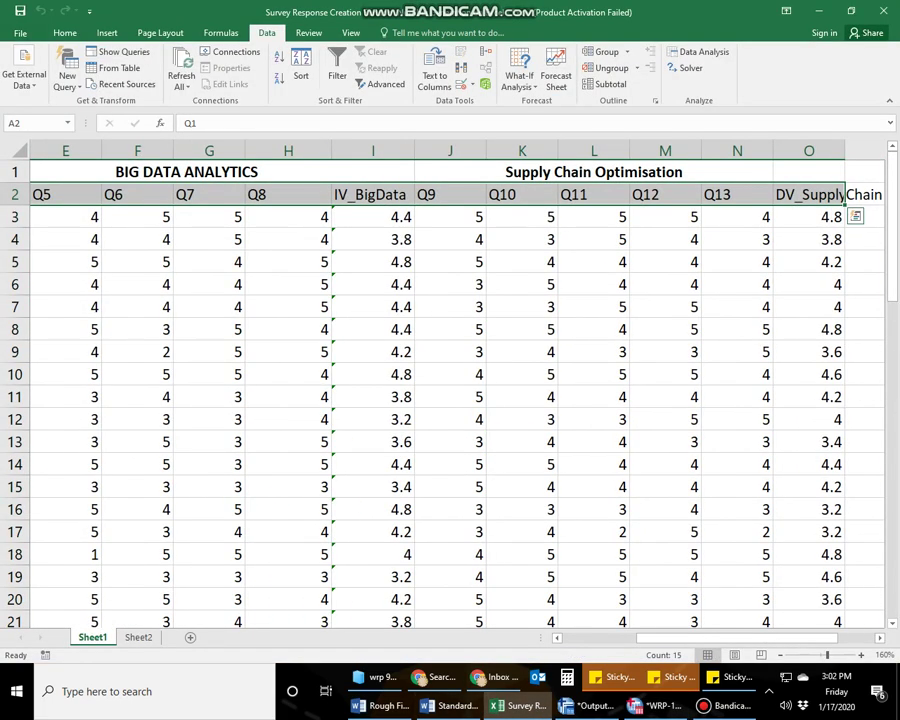
{"action": "key", "text": "ctrl+c"}
{"action": "key", "text": "Right"}
{"action": "key", "text": "Right"}
{"action": "key", "text": "Right"}
{"action": "key", "text": "Right"}
{"action": "key", "text": "Right"}
{"action": "key", "text": "Right"}
{"action": "key", "text": "Right"}
{"action": "key", "text": "Right"}
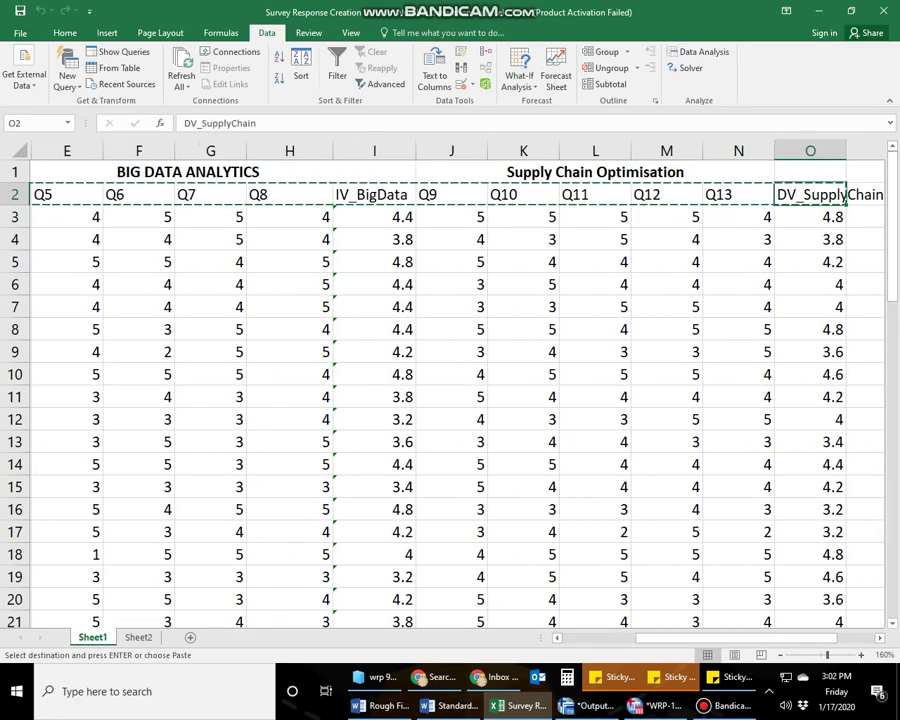
{"action": "key", "text": "Right"}
{"action": "key", "text": "Right"}
{"action": "key", "text": "ctrl+alt+v"}
{"action": "key", "text": "e"}
{"action": "key", "text": "Return"}
{"action": "key", "text": "ctrl+shift+Down"}
{"action": "key", "text": "Delete"}
{"action": "key", "text": "Up"}
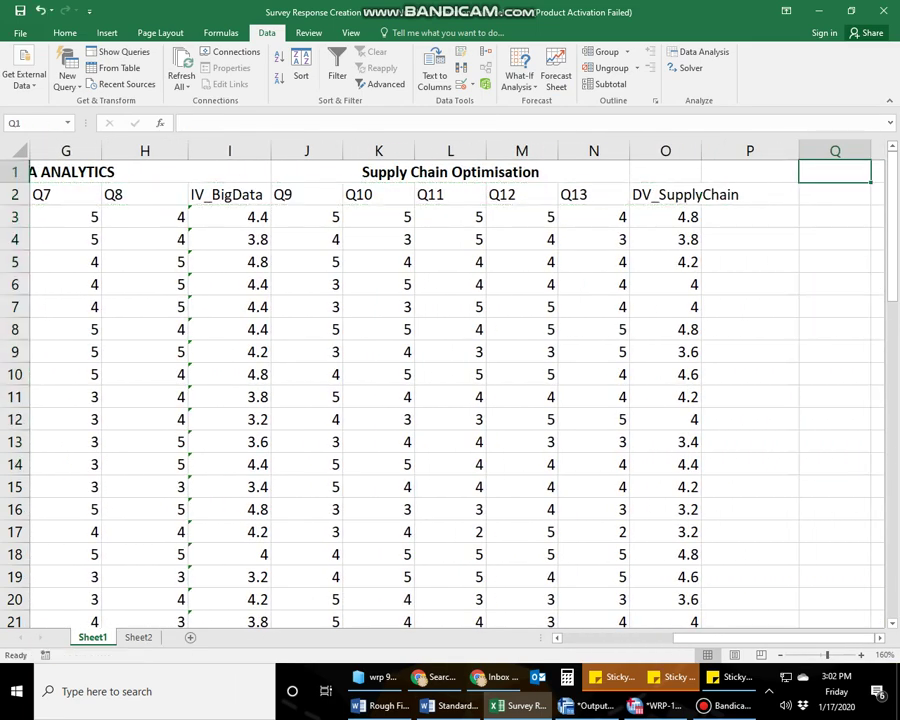
{"action": "key", "text": "Down"}
{"action": "key", "text": "shift+F10"}
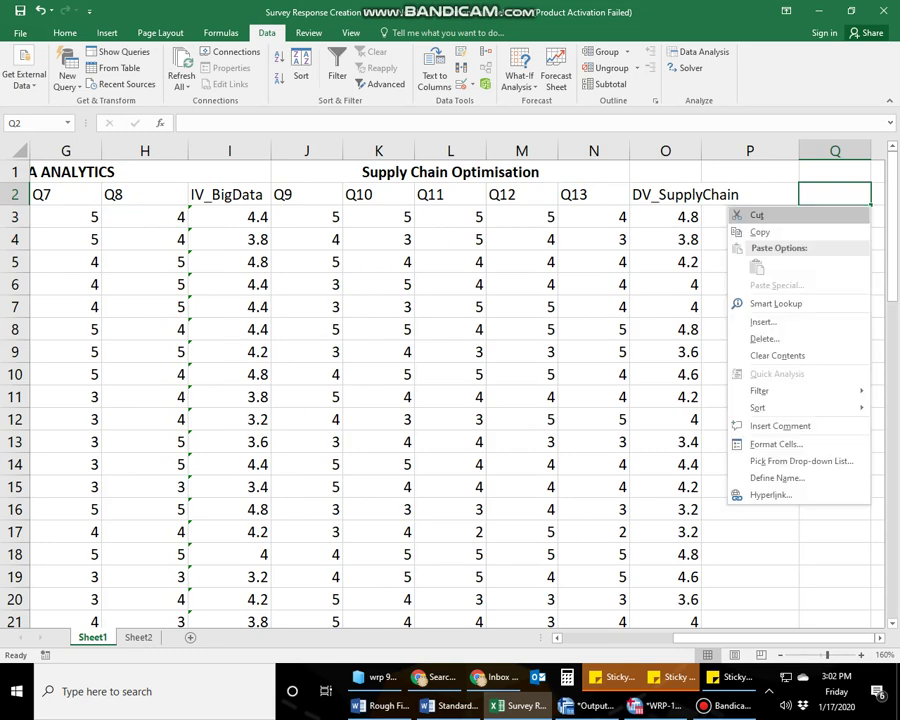
{"action": "key", "text": "Escape"}
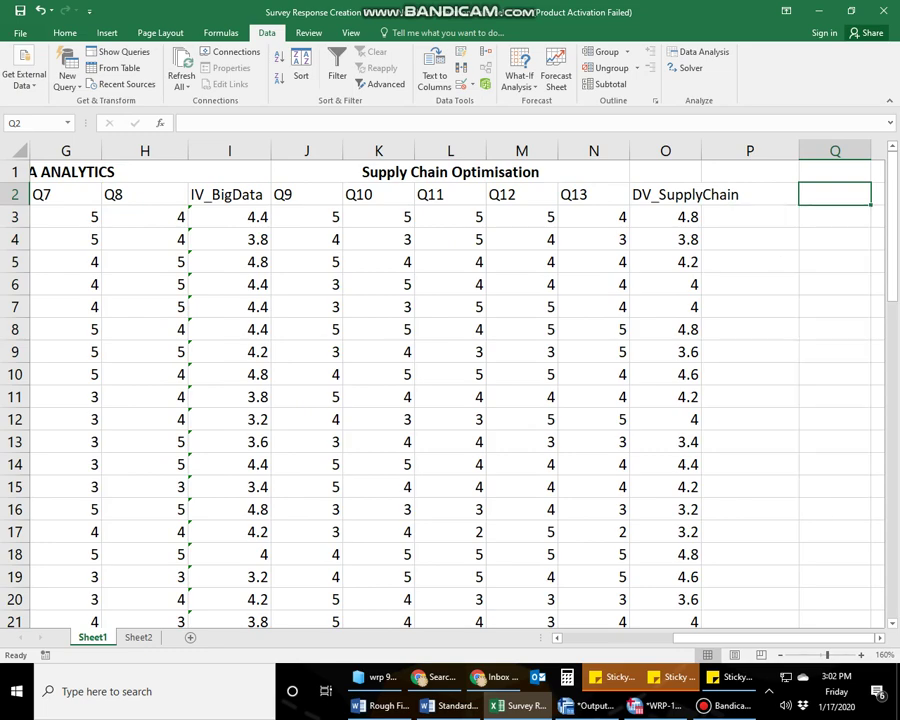
Step: Recopy the header row and paste it transposed down column Q starting at Q2
{"action": "left_click", "coordinate": [665, 194]}
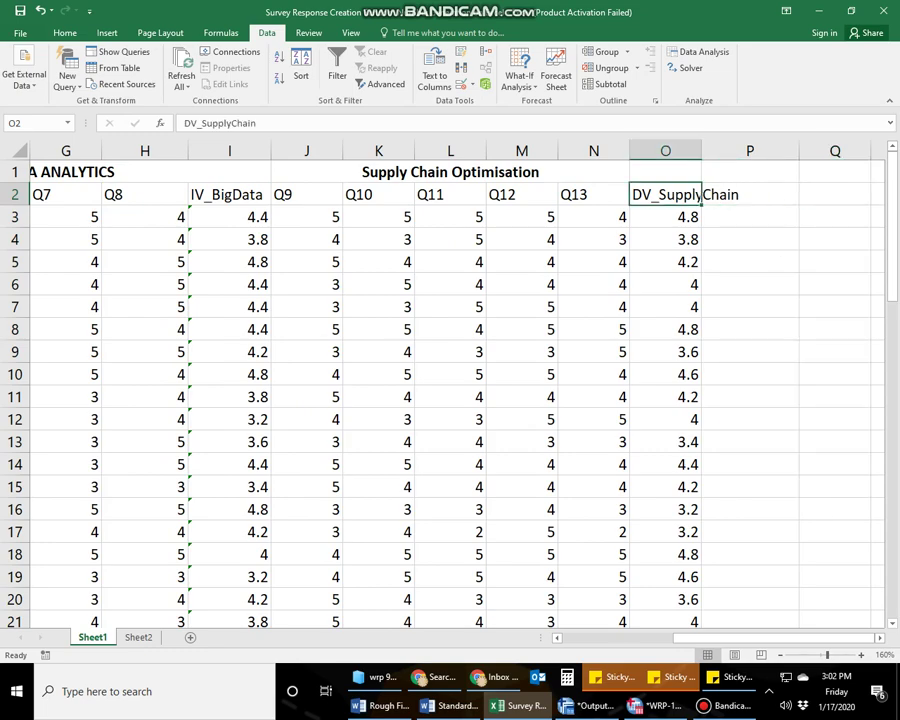
{"action": "key", "text": "ctrl+shift+Left"}
{"action": "key", "text": "ctrl+c"}
{"action": "key", "text": "ctrl+Right"}
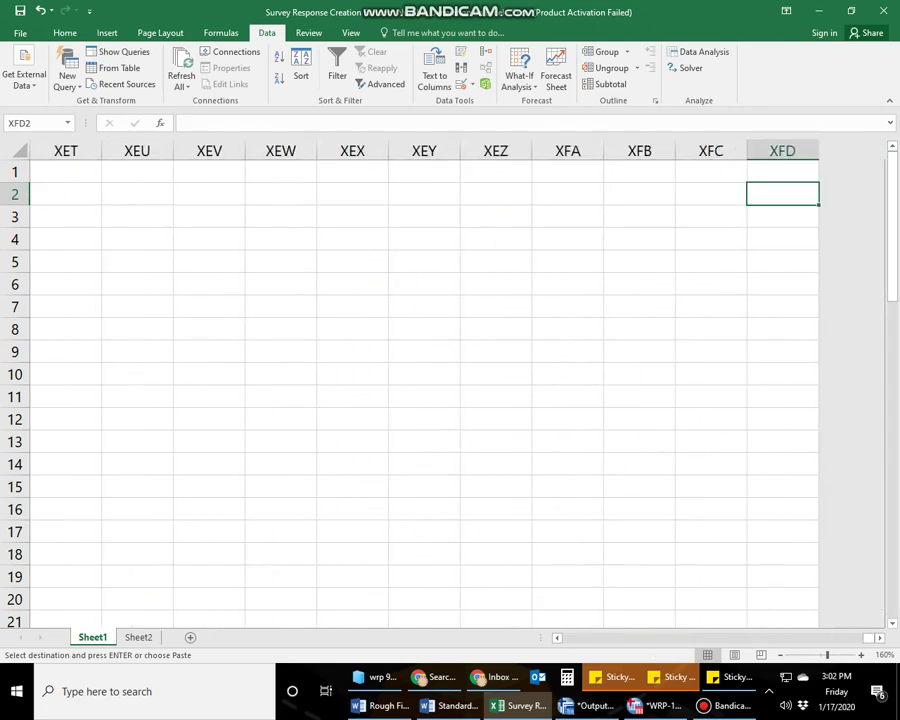
{"action": "key", "text": "ctrl+Left"}
{"action": "key", "text": "Right"}
{"action": "key", "text": "Right"}
{"action": "key", "text": "Right"}
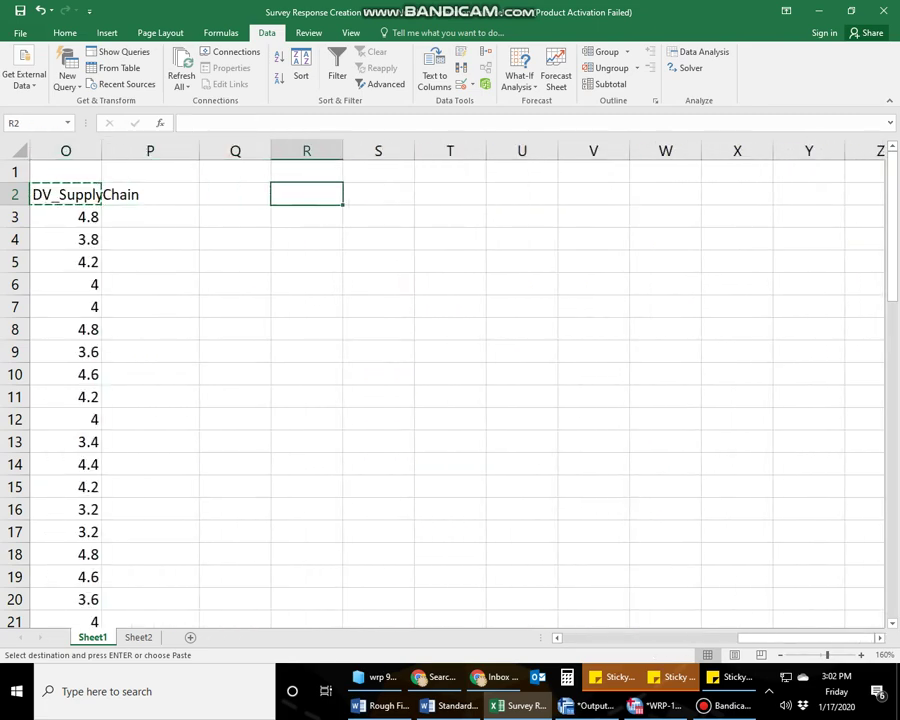
{"action": "key", "text": "Left"}
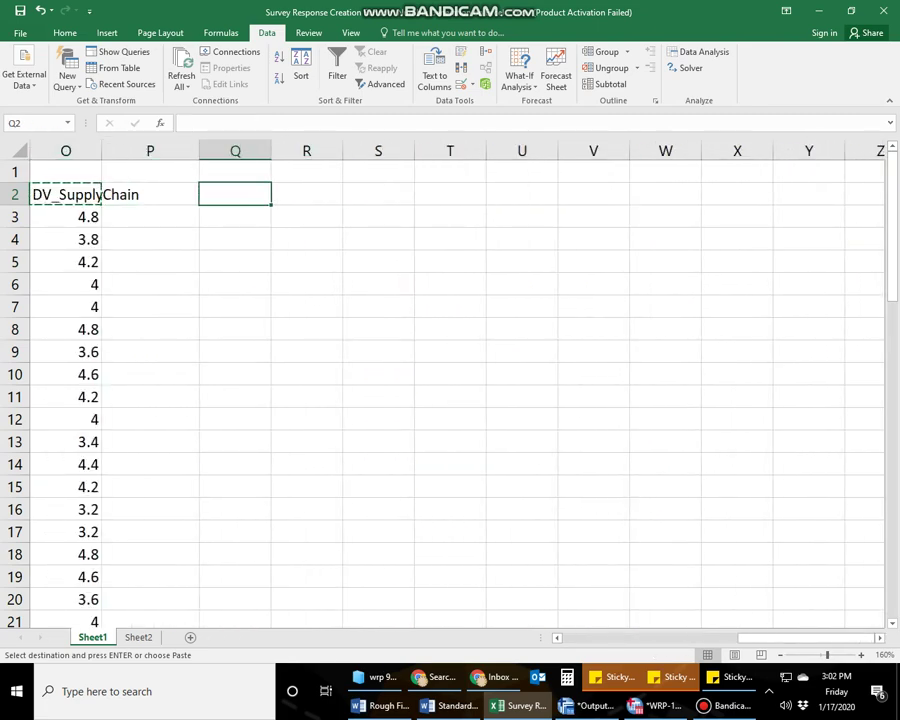
{"action": "right_click", "coordinate": [222, 196]}
{"action": "left_click", "coordinate": [269, 261]}
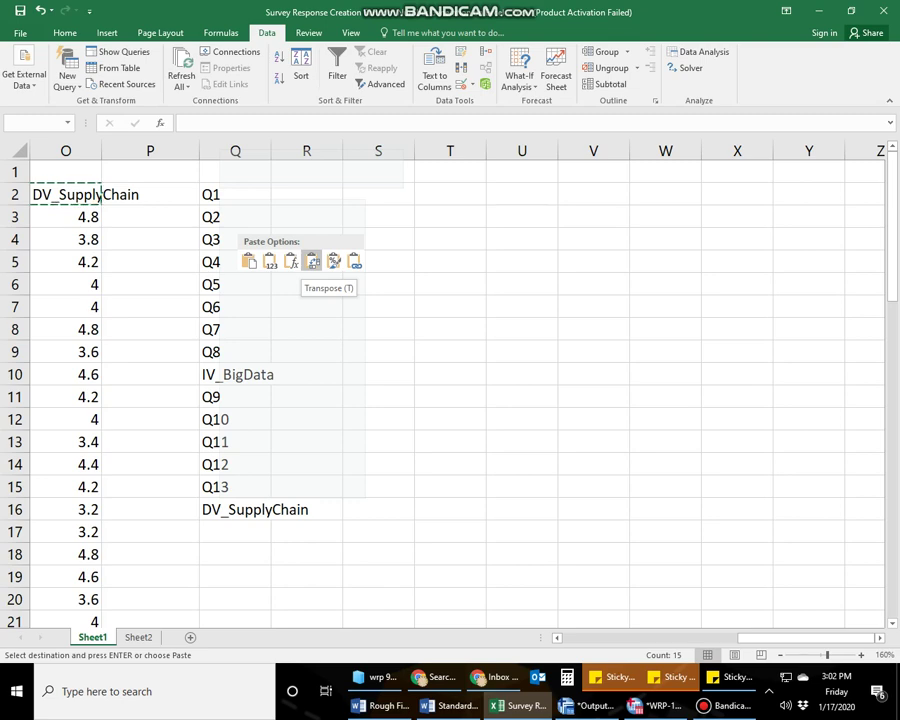
{"action": "left_click", "coordinate": [312, 262]}
Step: Delete IV_BigData and DV_SupplyChain from column Q and move Q9–Q13 up to close the gap
{"action": "key", "text": "Down"}
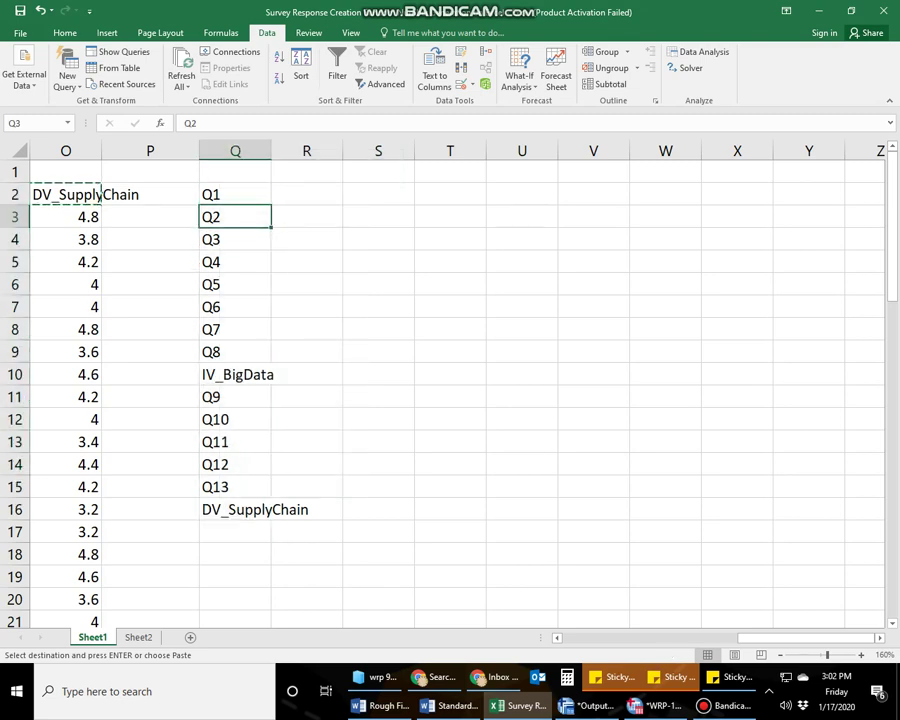
{"action": "key", "text": "Up"}
{"action": "key", "text": "Up"}
{"action": "key", "text": "Down"}
{"action": "key", "text": "Down"}
{"action": "key", "text": "Down"}
{"action": "key", "text": "Down"}
{"action": "key", "text": "Down"}
{"action": "key", "text": "Down"}
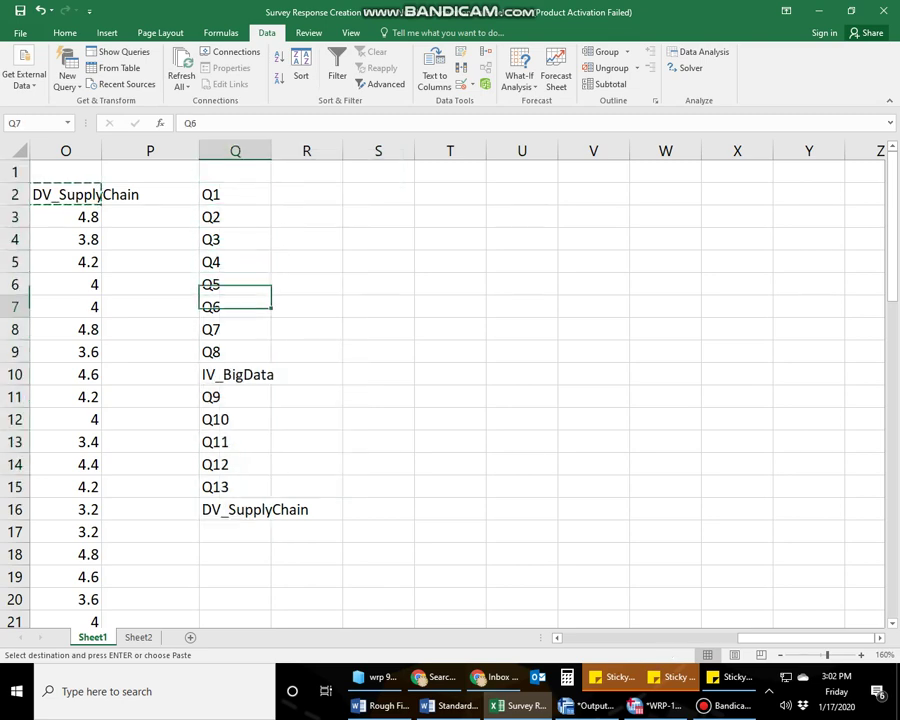
{"action": "key", "text": "Down"}
{"action": "key", "text": "Down"}
{"action": "key", "text": "Down"}
{"action": "key", "text": "Delete"}
{"action": "key", "text": "Down"}
{"action": "key", "text": "Down"}
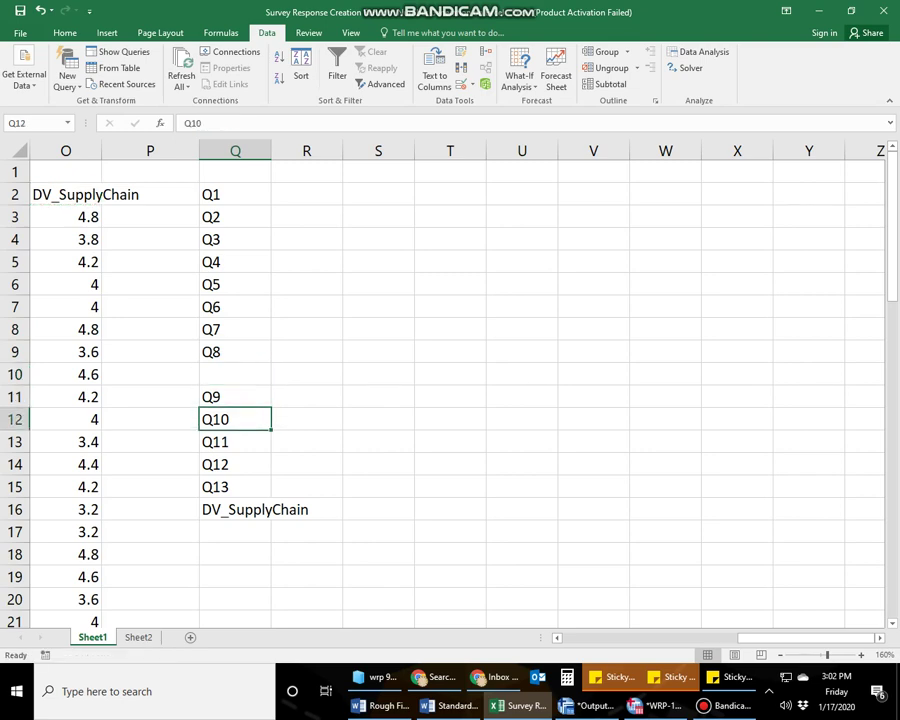
{"action": "key", "text": "Down"}
{"action": "key", "text": "Down"}
{"action": "key", "text": "Down"}
{"action": "key", "text": "Delete"}
{"action": "key", "text": "Up"}
{"action": "key", "text": "Up"}
{"action": "key", "text": "Up"}
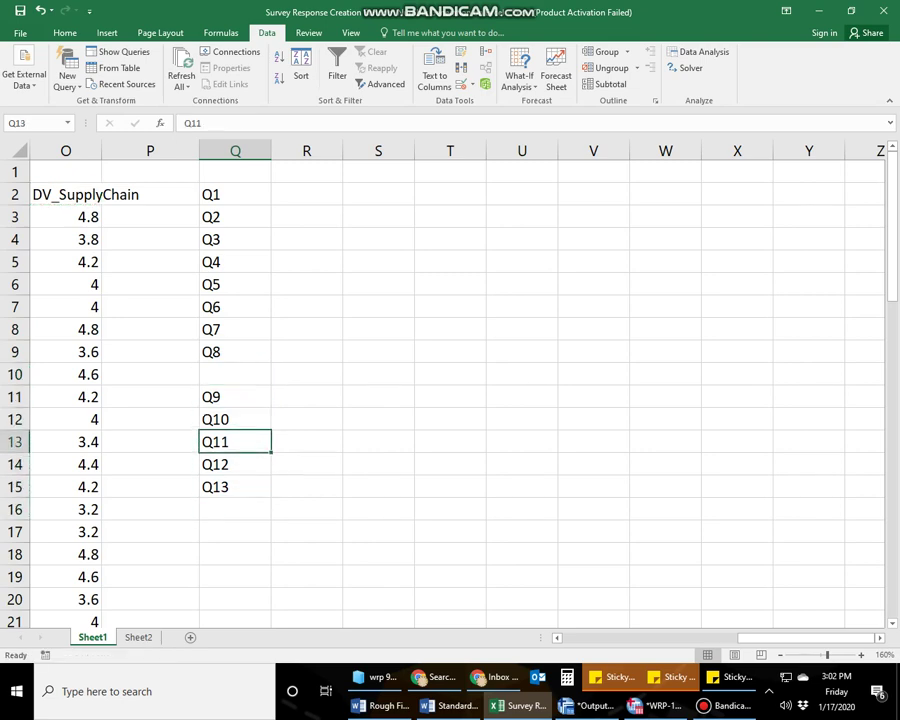
{"action": "key", "text": "Up"}
{"action": "key", "text": "Up"}
{"action": "key", "text": "shift+Down"}
{"action": "key", "text": "shift+Down"}
{"action": "key", "text": "shift+Down"}
{"action": "key", "text": "ctrl+x"}
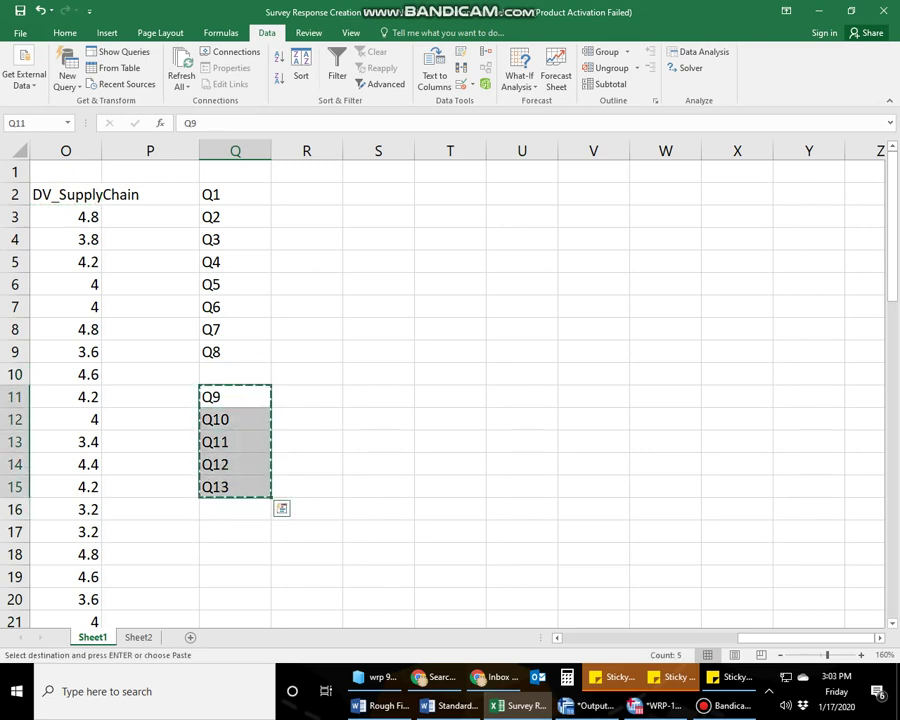
{"action": "key", "text": "Up"}
{"action": "key", "text": "ctrl+v"}
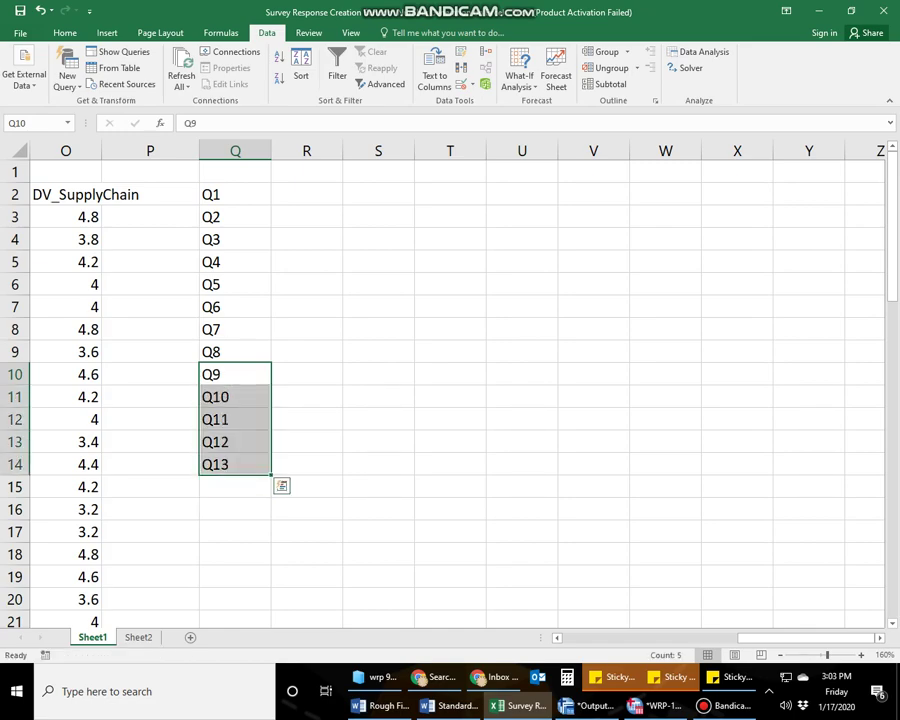
Step: Copy the Q1–Q13 list from column Q and return to SPSS
{"action": "key", "text": "Up"}
{"action": "key", "text": "ctrl+Up"}
{"action": "key", "text": "ctrl+shift+Down"}
{"action": "key", "text": "ctrl+c"}
{"action": "key", "text": "alt+Tab"}
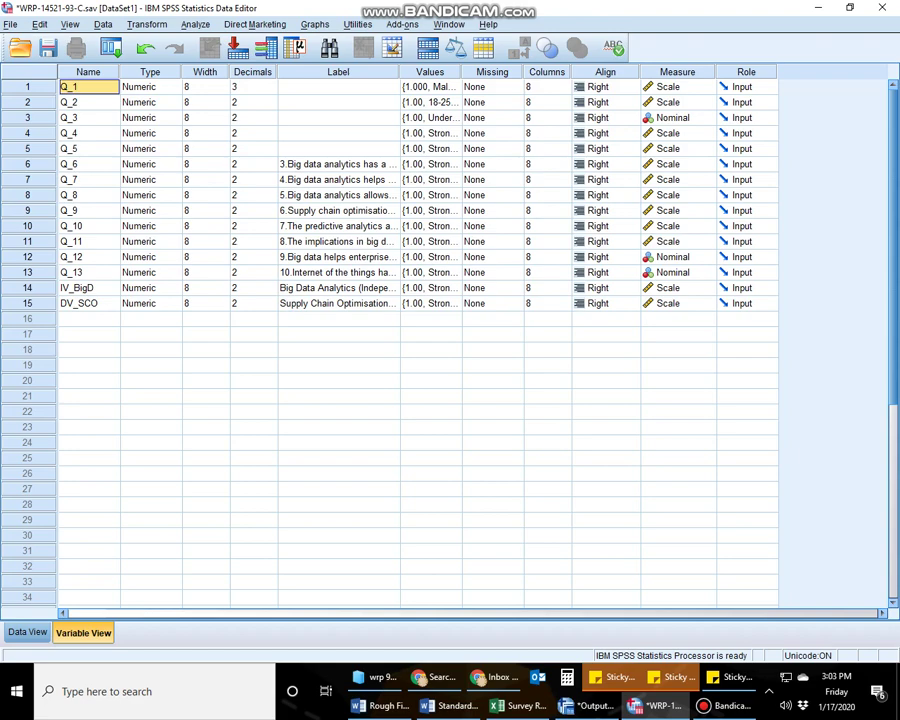
Step: Paste in the names Q1 through Q13 and check the IV_BigData header in the Excel sheet
{"action": "key", "text": "ctrl+v"}
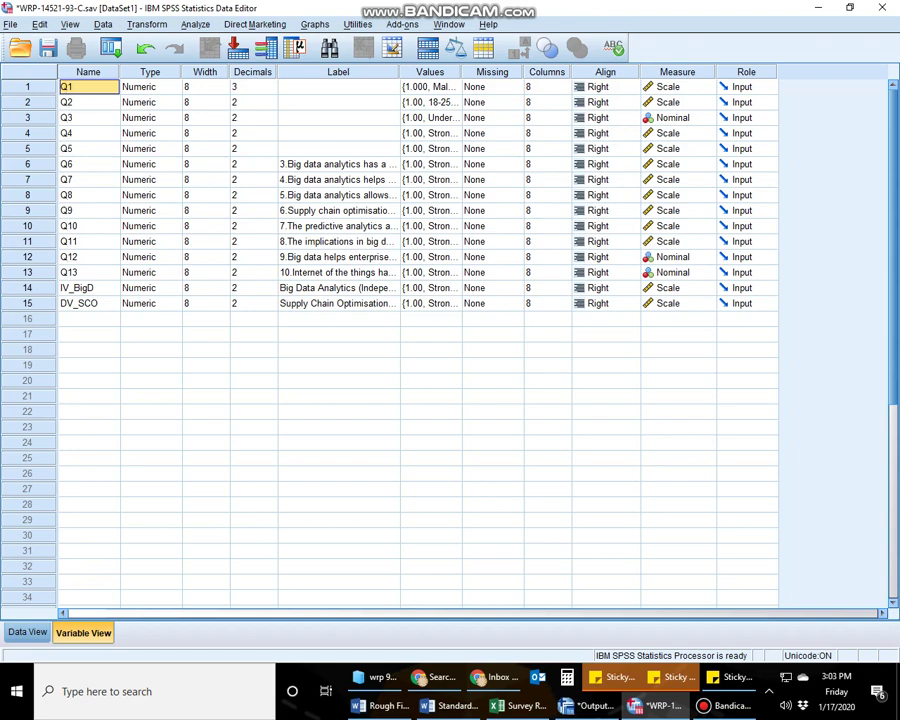
{"action": "left_click", "coordinate": [88, 287]}
{"action": "key", "text": "alt+Tab"}
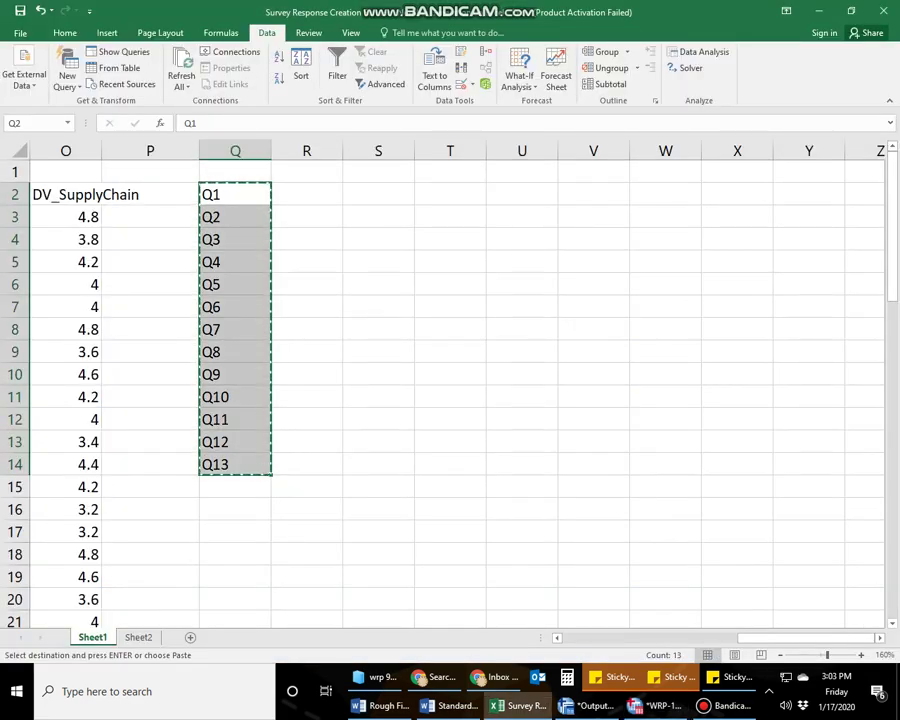
{"action": "key", "text": "Up"}
{"action": "key", "text": "Left"}
{"action": "key", "text": "Left"}
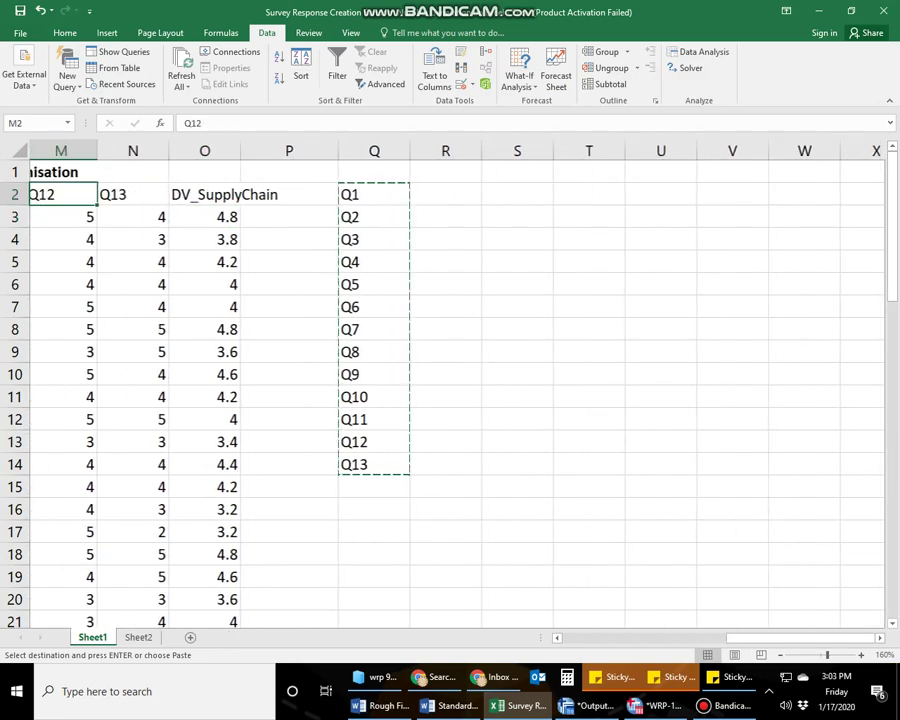
{"action": "key", "text": "Left"}
{"action": "key", "text": "Left"}
{"action": "key", "text": "Left"}
{"action": "key", "text": "Left"}
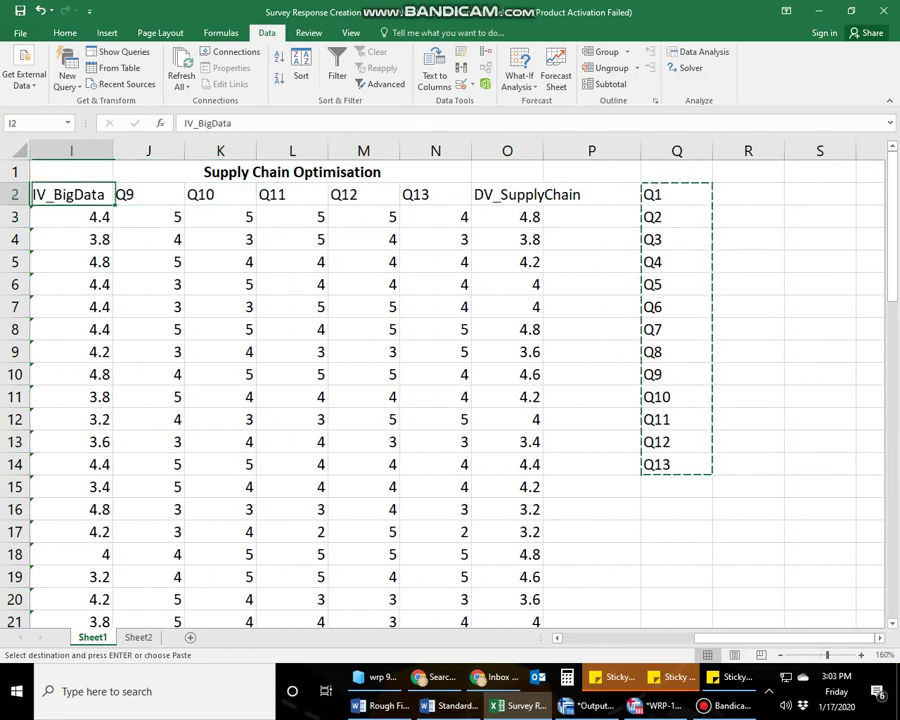
{"action": "key", "text": "Left"}
{"action": "key", "text": "Right"}
{"action": "key", "text": "alt+Tab"}
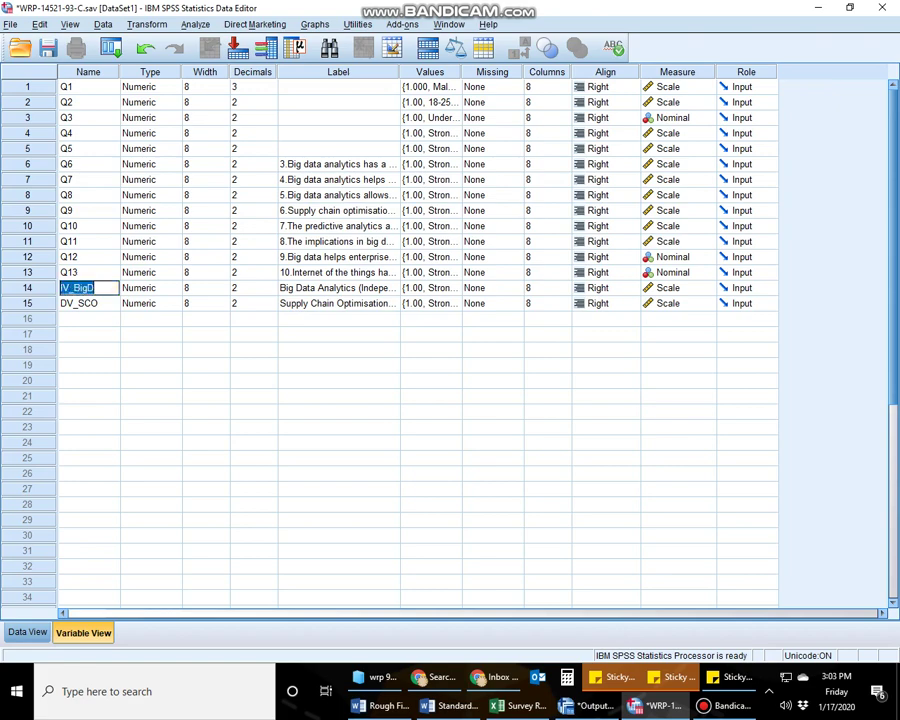
Step: Inspect the name and label cells of IV_BigD and DV_SCO
{"action": "left_click", "coordinate": [338, 287]}
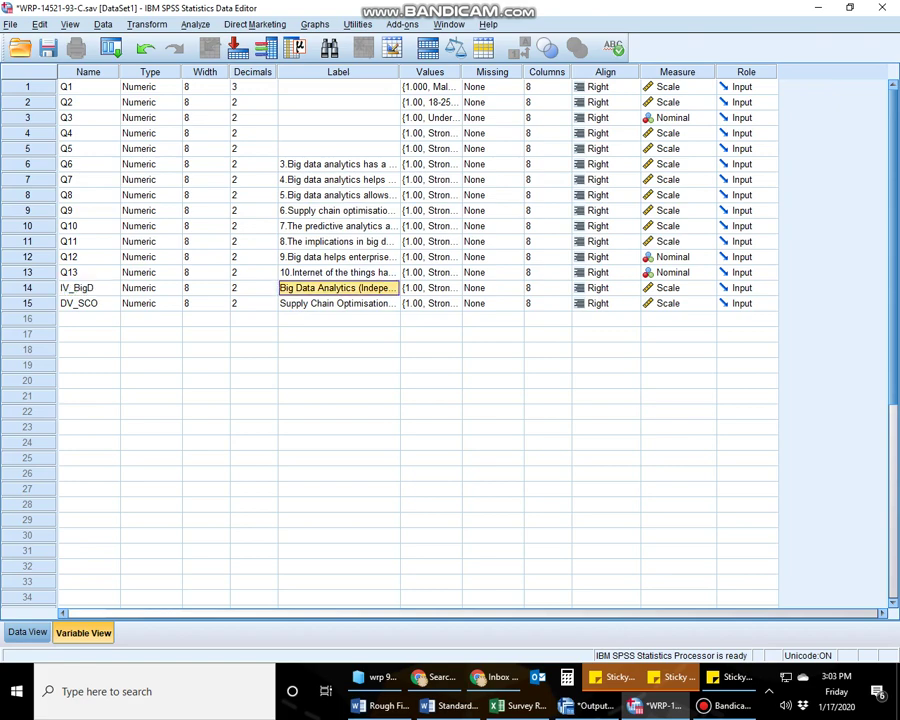
{"action": "left_click", "coordinate": [88, 303]}
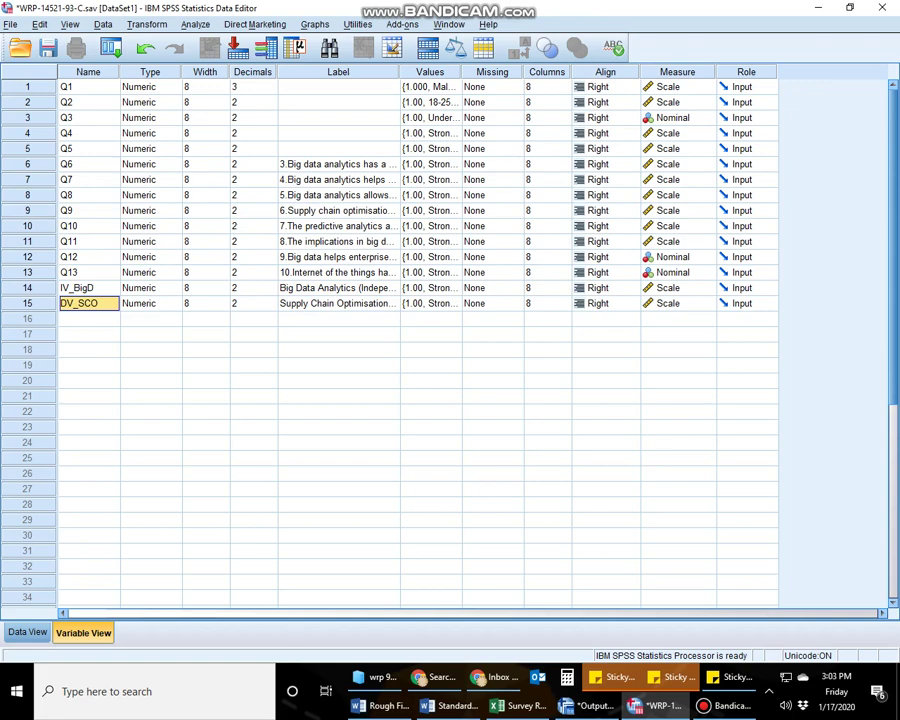
{"action": "left_click", "coordinate": [725, 705]}
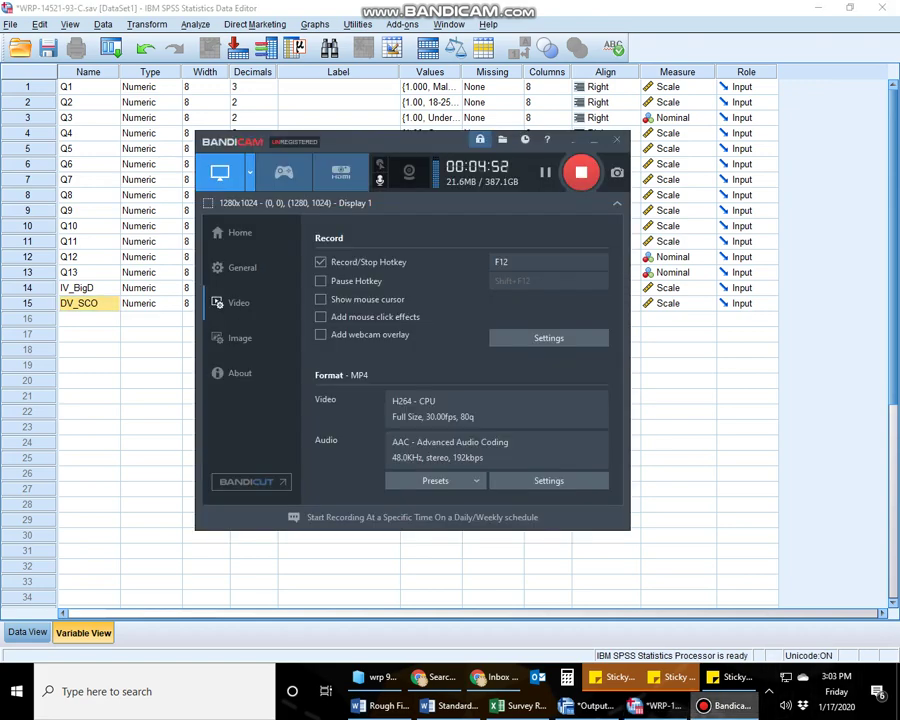
{"action": "left_click", "coordinate": [725, 705]}
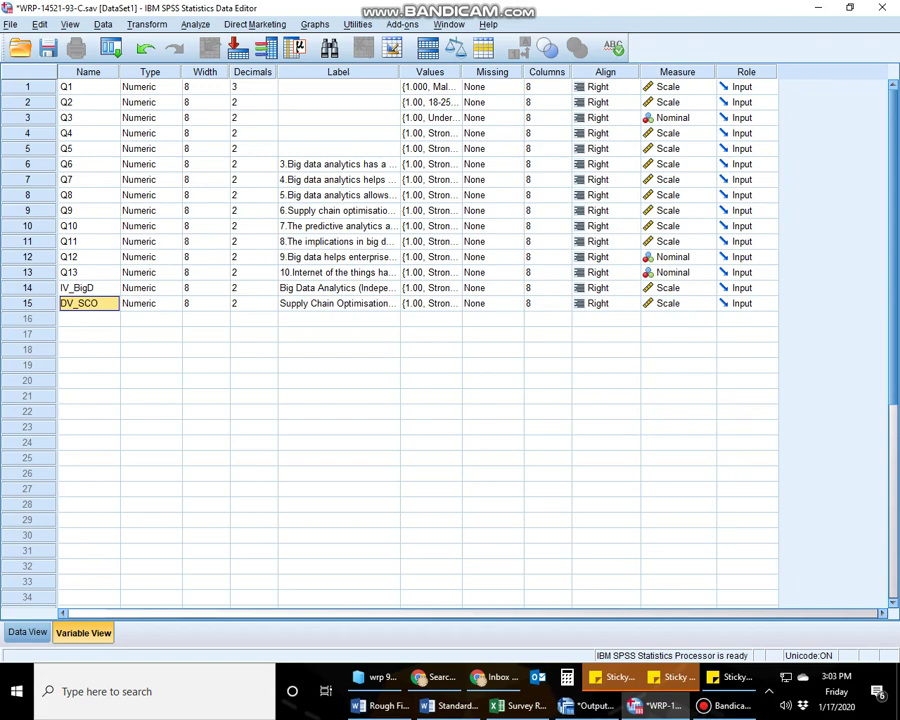
{"action": "left_click", "coordinate": [338, 303]}
{"action": "key", "text": "Down"}
{"action": "key", "text": "Up"}
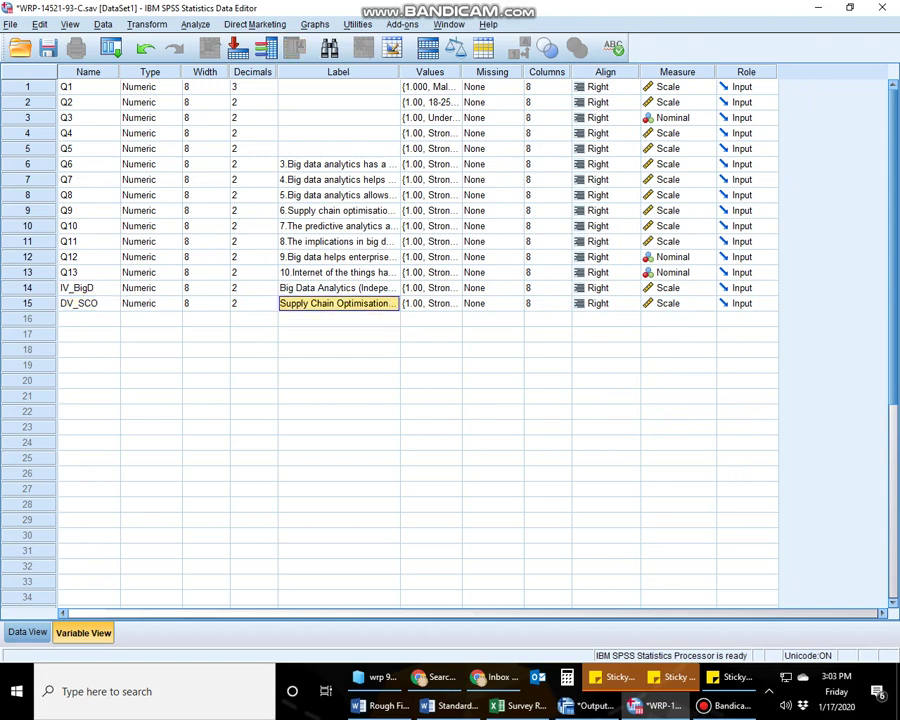
{"action": "key", "text": "Up"}
Step: Finish IV_BigD's label as Big Data Analytics (Independent Variable), then select Q1's empty label
{"action": "key", "text": "F2"}
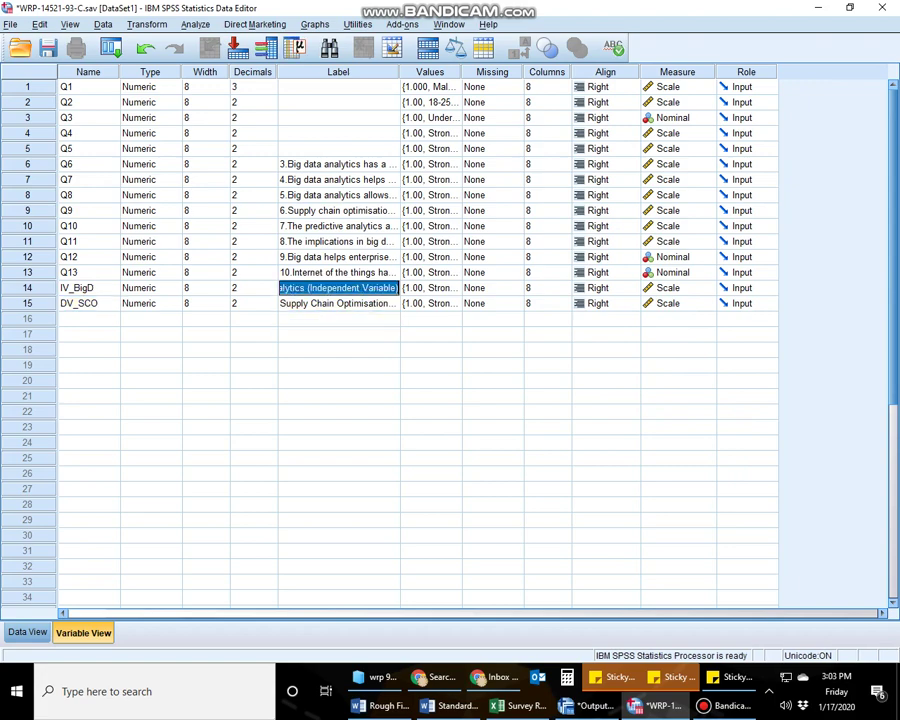
{"action": "key", "text": "Home"}
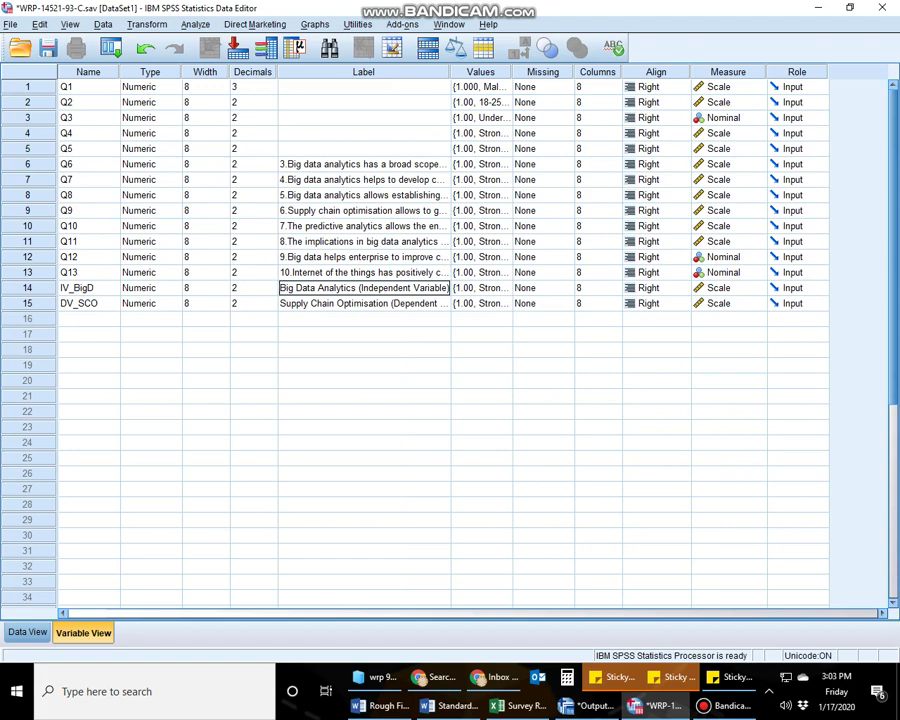
{"action": "left_click", "coordinate": [364, 334]}
{"action": "left_click", "coordinate": [364, 287]}
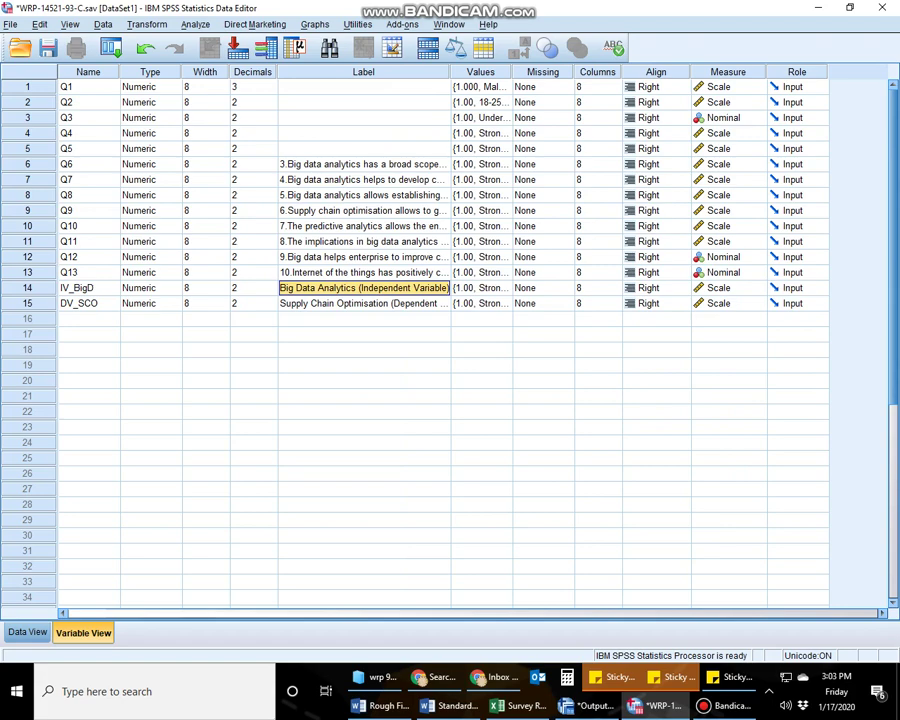
{"action": "left_click", "coordinate": [88, 287]}
{"action": "left_click", "coordinate": [88, 86]}
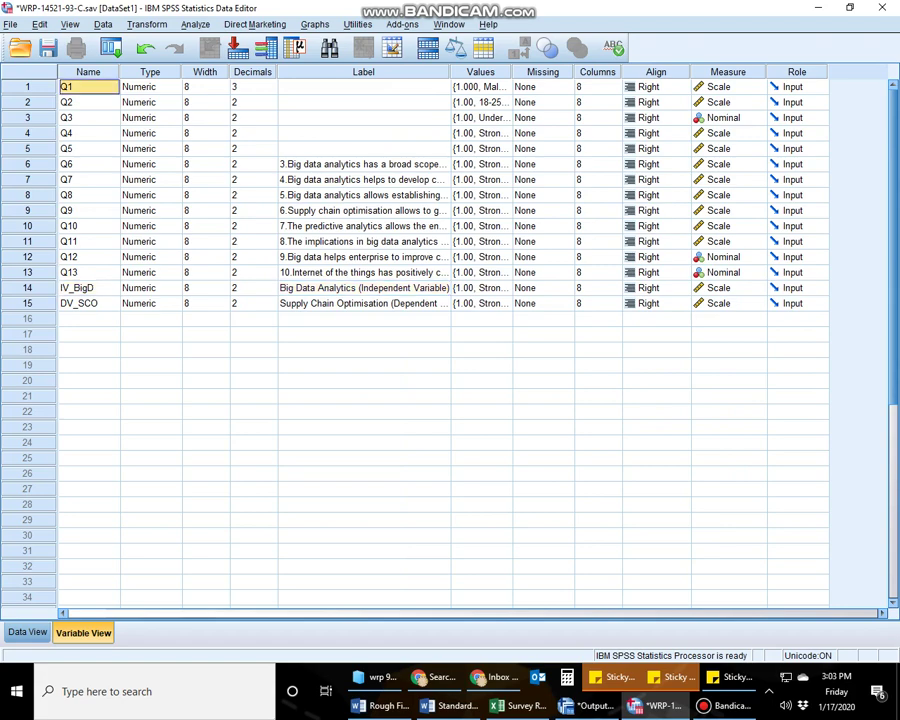
{"action": "left_click", "coordinate": [364, 86]}
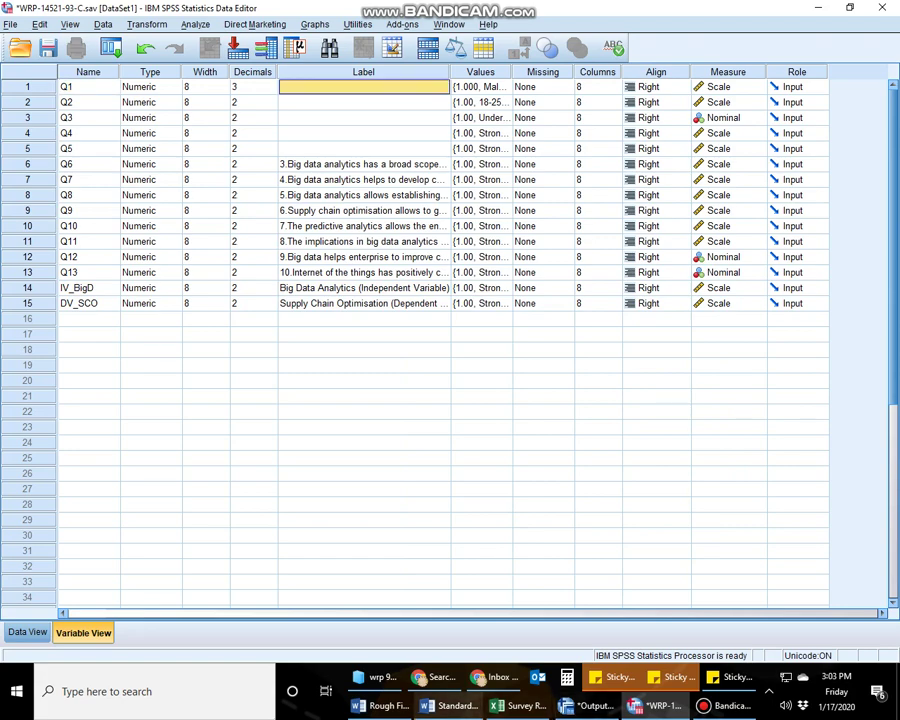
{"action": "left_click", "coordinate": [518, 705]}
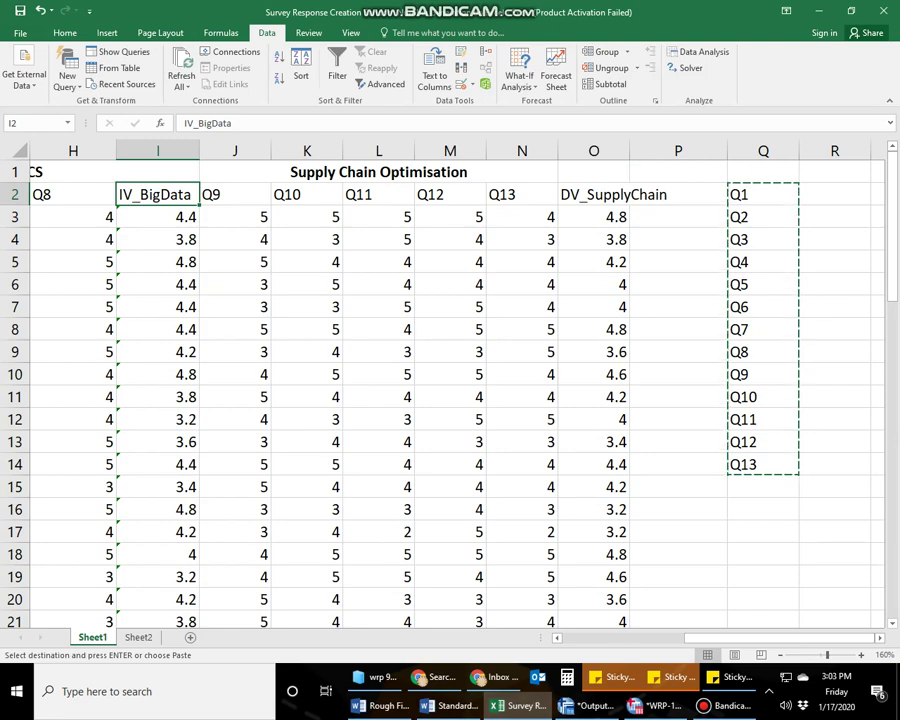
{"action": "key", "text": "Left"}
{"action": "key", "text": "Left"}
{"action": "key", "text": "Left"}
{"action": "key", "text": "Left"}
{"action": "key", "text": "Left"}
{"action": "key", "text": "Left"}
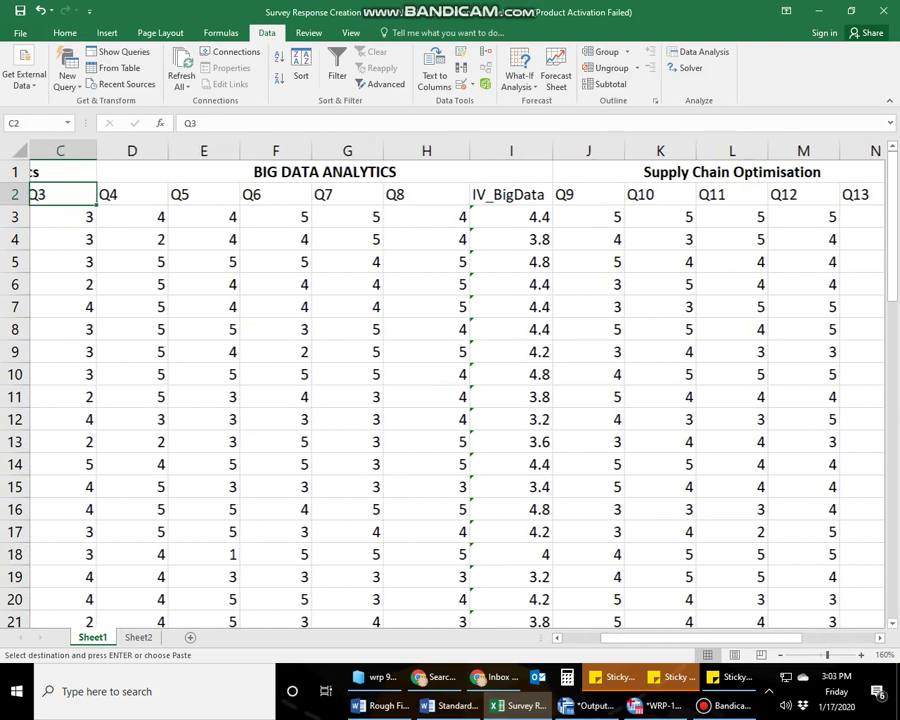
{"action": "key", "text": "Left"}
{"action": "key", "text": "Left"}
{"action": "key", "text": "Right"}
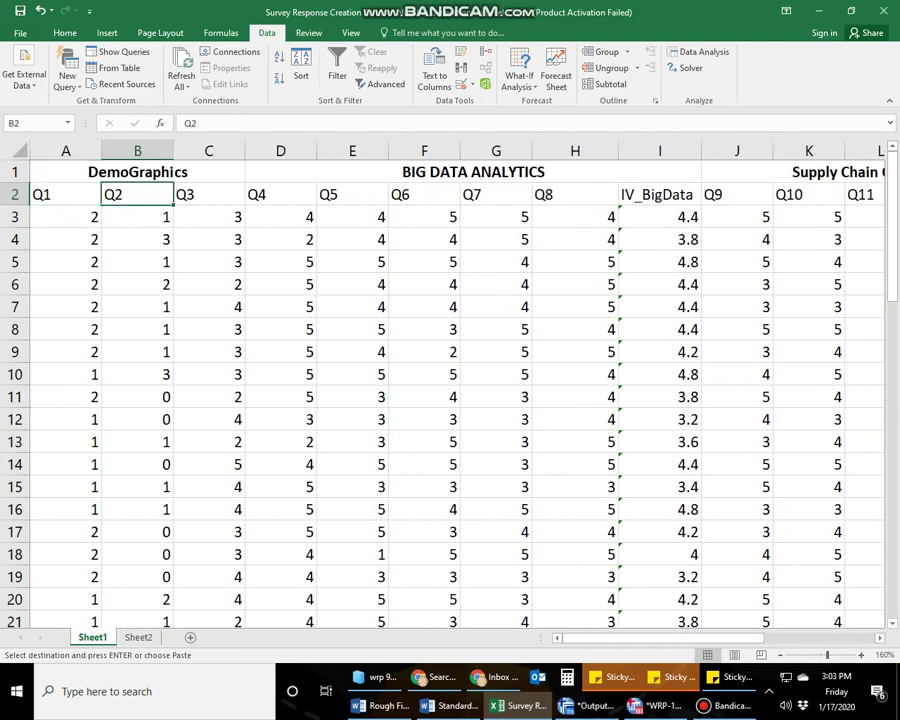
{"action": "key", "text": "Left"}
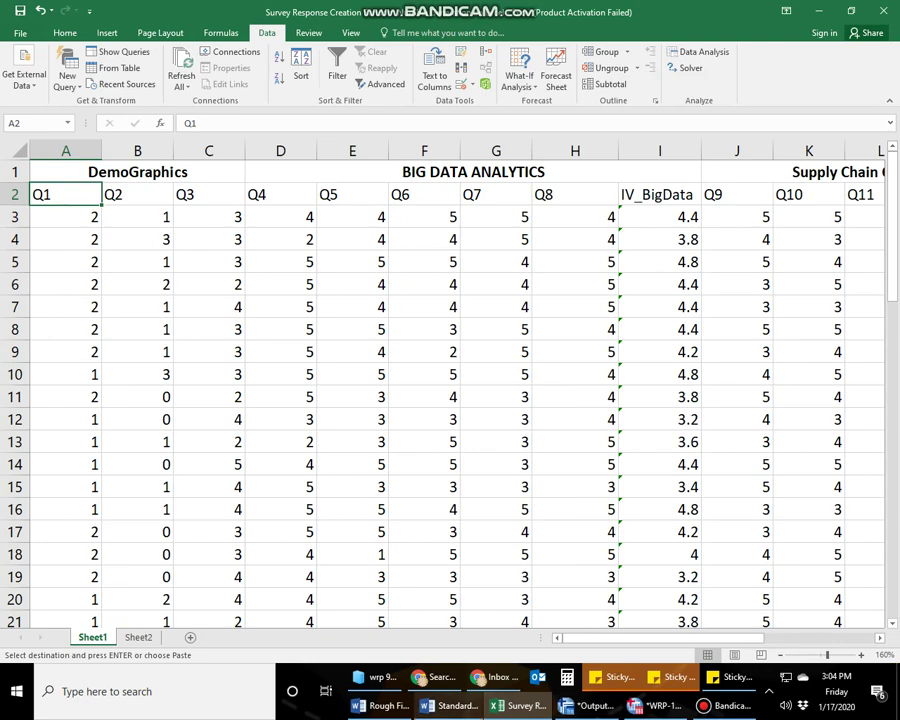
{"action": "key", "text": "alt+Tab"}
{"action": "scroll", "coordinate": [450, 400], "scroll_direction": "up", "scroll_amount": 5}
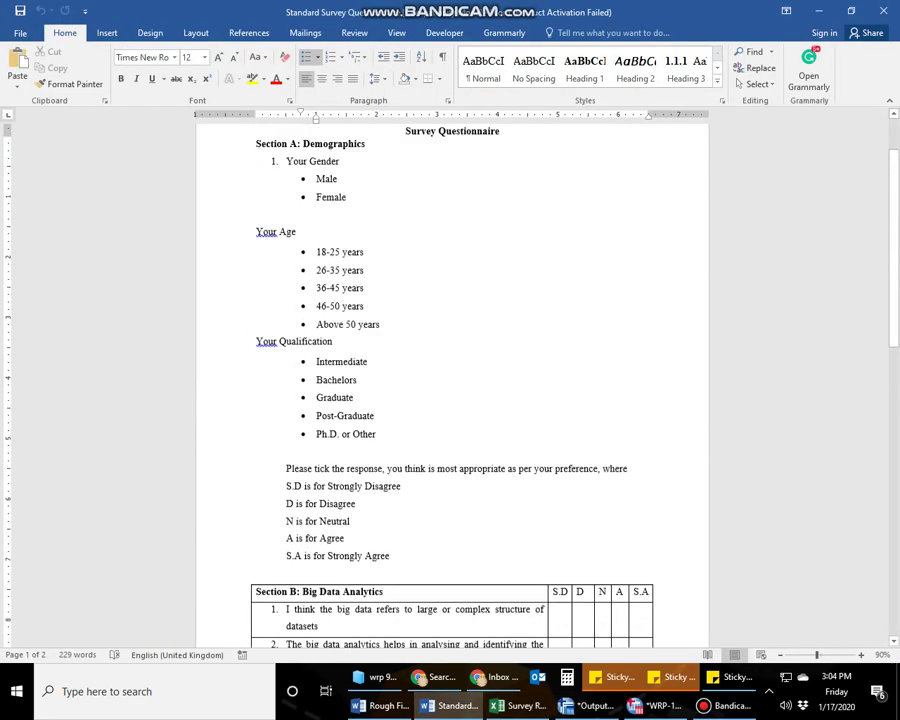
{"action": "scroll", "coordinate": [336, 274], "scroll_direction": "up", "scroll_amount": 2}
{"action": "scroll", "coordinate": [336, 274], "scroll_direction": "up", "scroll_amount": 4, "text": "ctrl"}
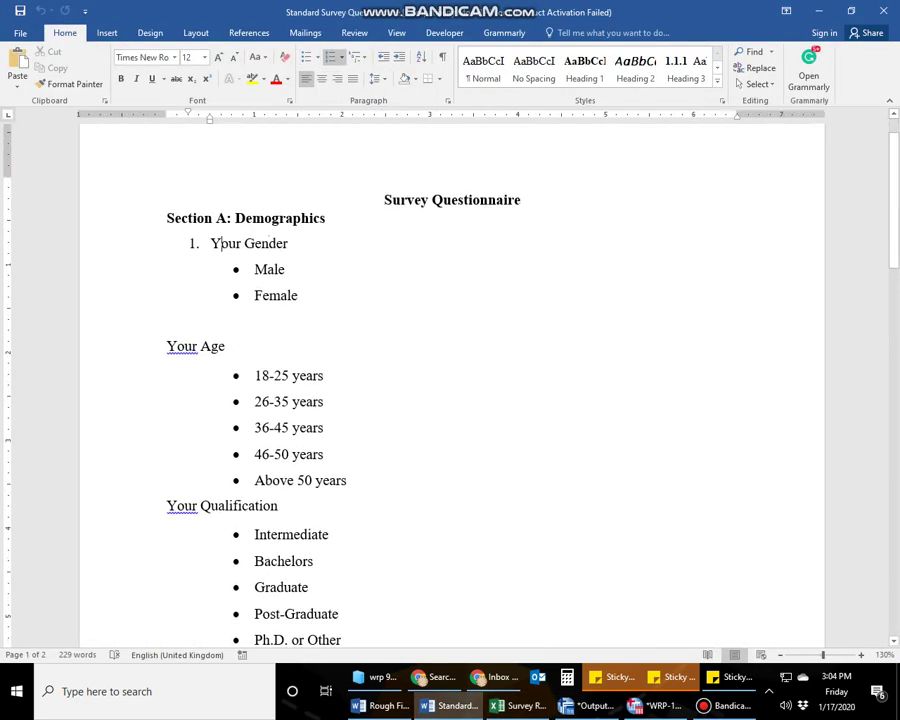
{"action": "left_click_drag", "start_coordinate": [211, 243], "coordinate": [288, 243]}
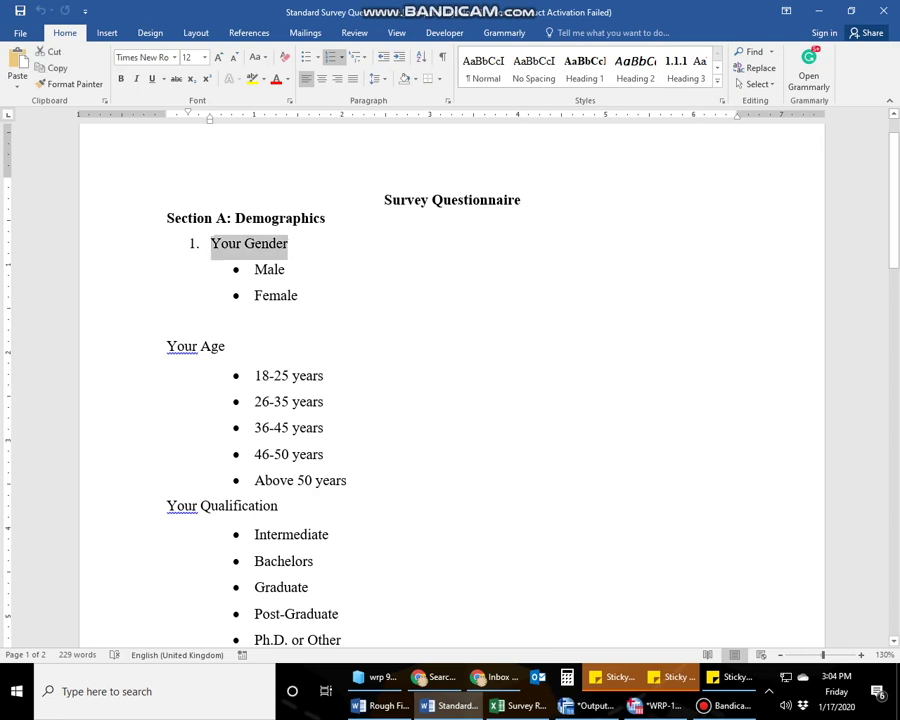
{"action": "left_click", "coordinate": [211, 243]}
{"action": "left_click_drag", "start_coordinate": [211, 243], "coordinate": [293, 243]}
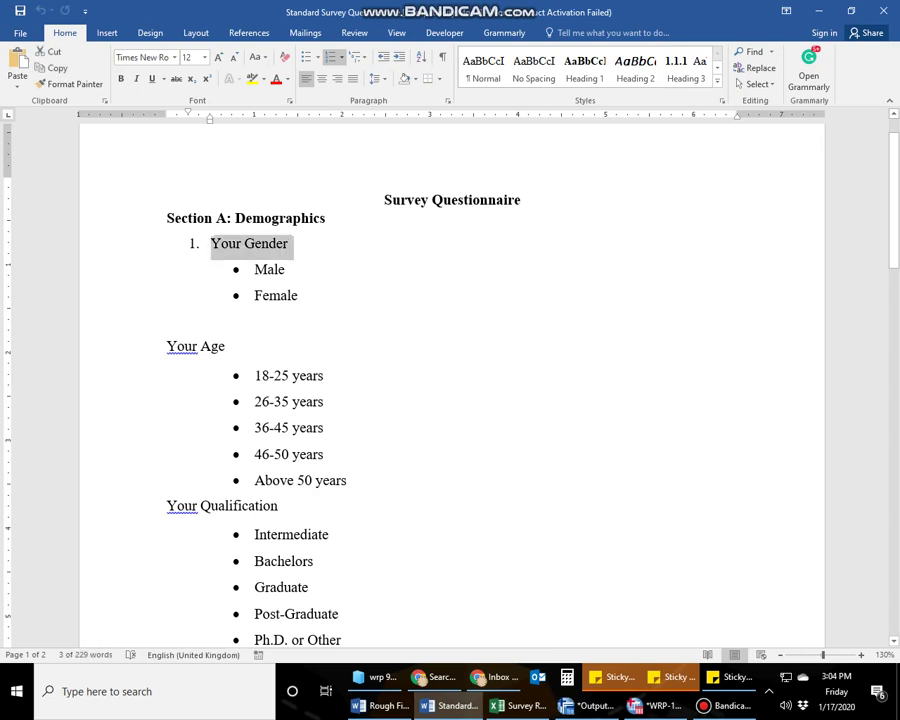
{"action": "key", "text": "shift+Left"}
{"action": "key", "text": "Home"}
{"action": "key", "text": "shift+End"}
{"action": "key", "text": "alt+Tab"}
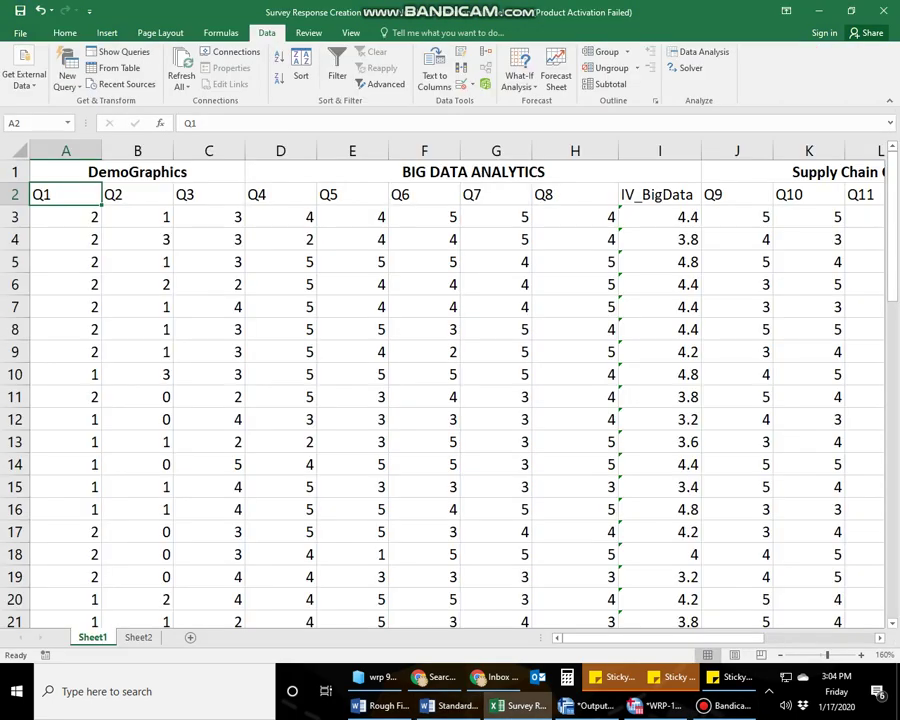
{"action": "key", "text": "alt+Tab"}
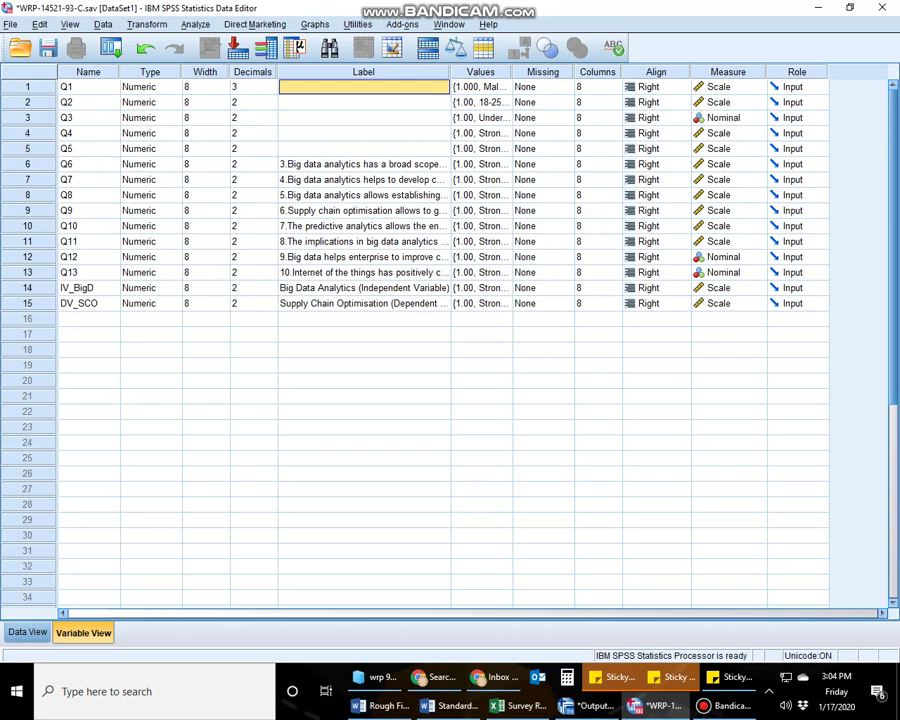
Step: Label Q1 as 1.Your Gender and Q2 as Your Age, copied from the Word questionnaire
{"action": "double_click", "coordinate": [364, 87]}
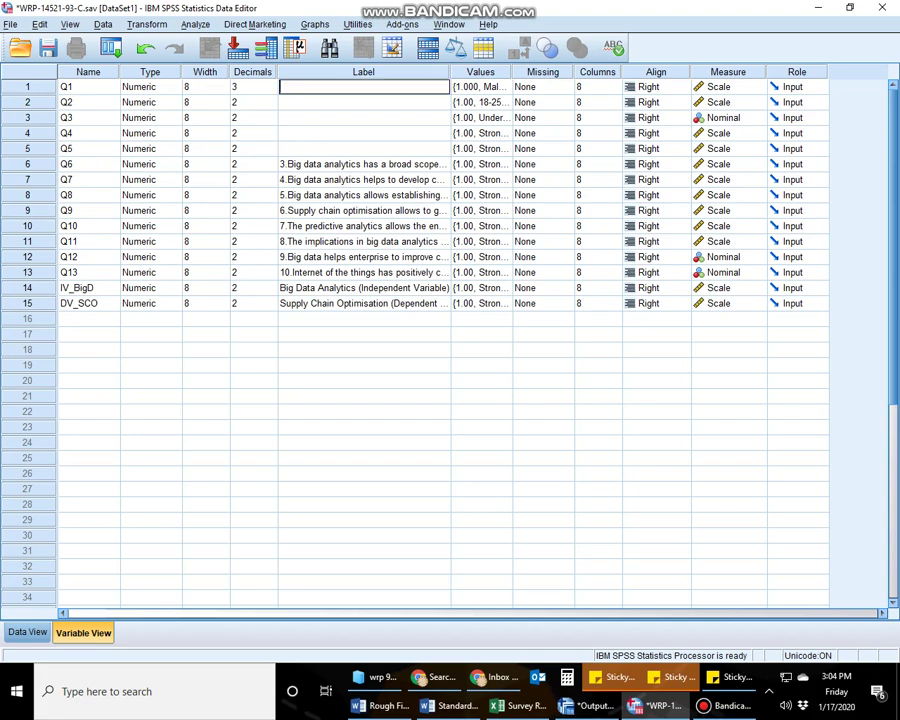
{"action": "type", "text": "1.\tYour Gender"}
{"action": "key", "text": "Return"}
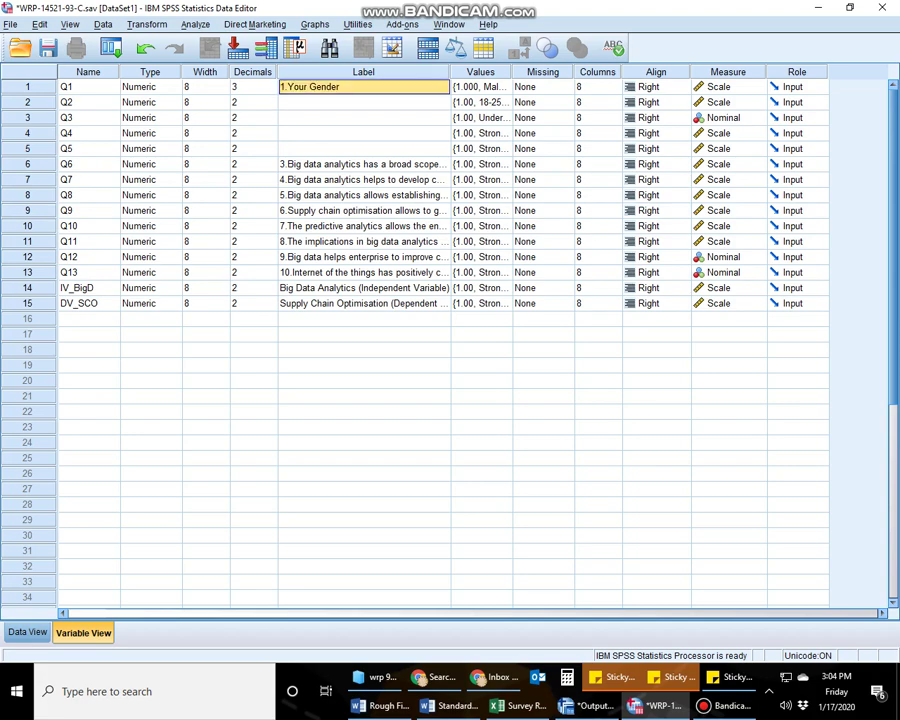
{"action": "key", "text": "alt+Tab"}
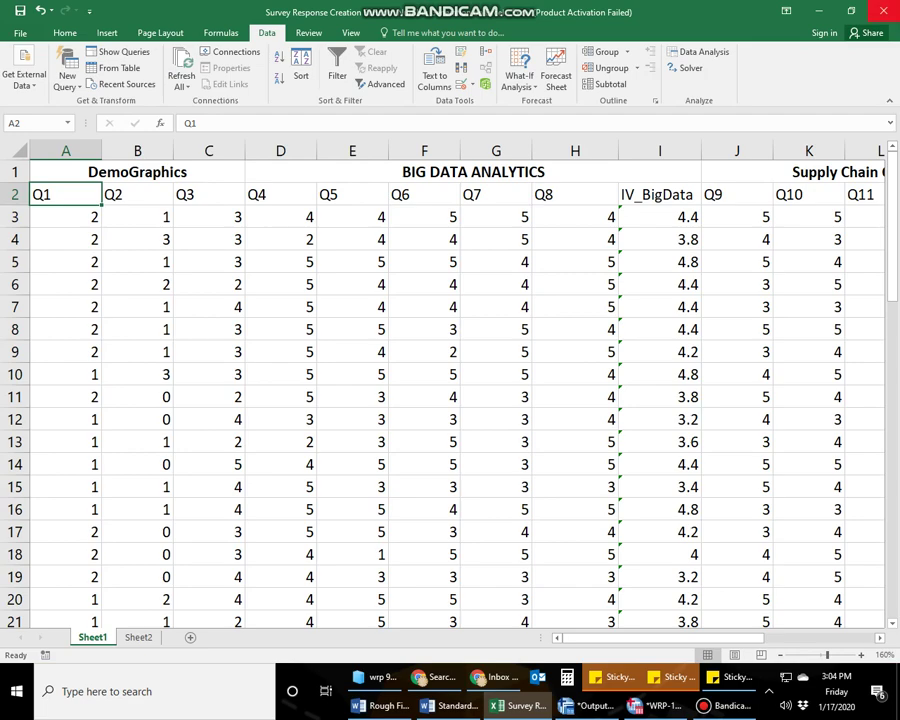
{"action": "key", "text": "alt+Tab"}
{"action": "key", "text": "Tab"}
{"action": "left_click", "coordinate": [290, 283]}
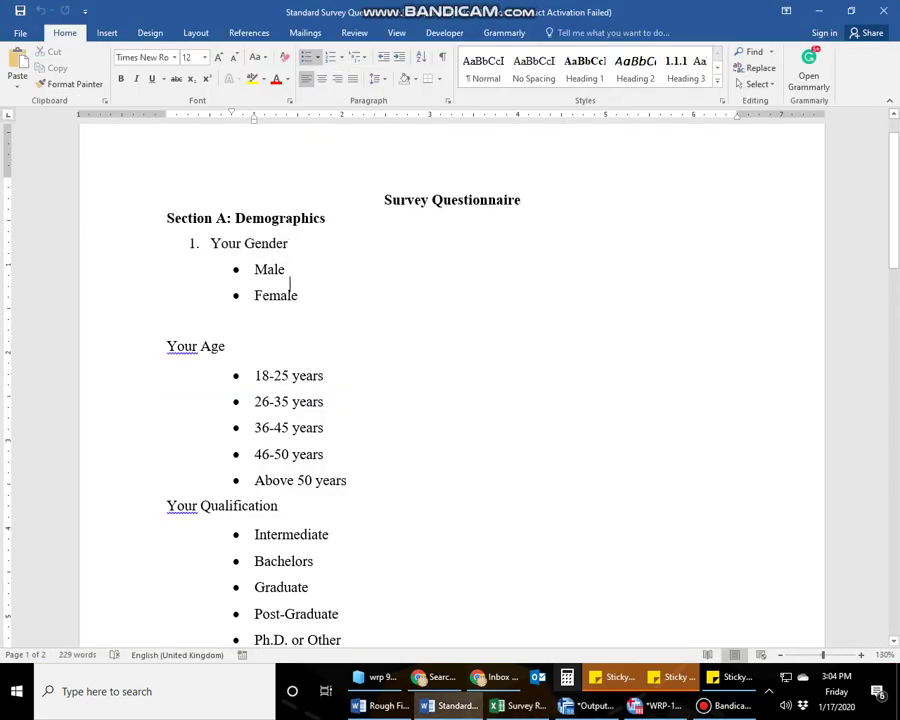
{"action": "double_click", "coordinate": [185, 346]}
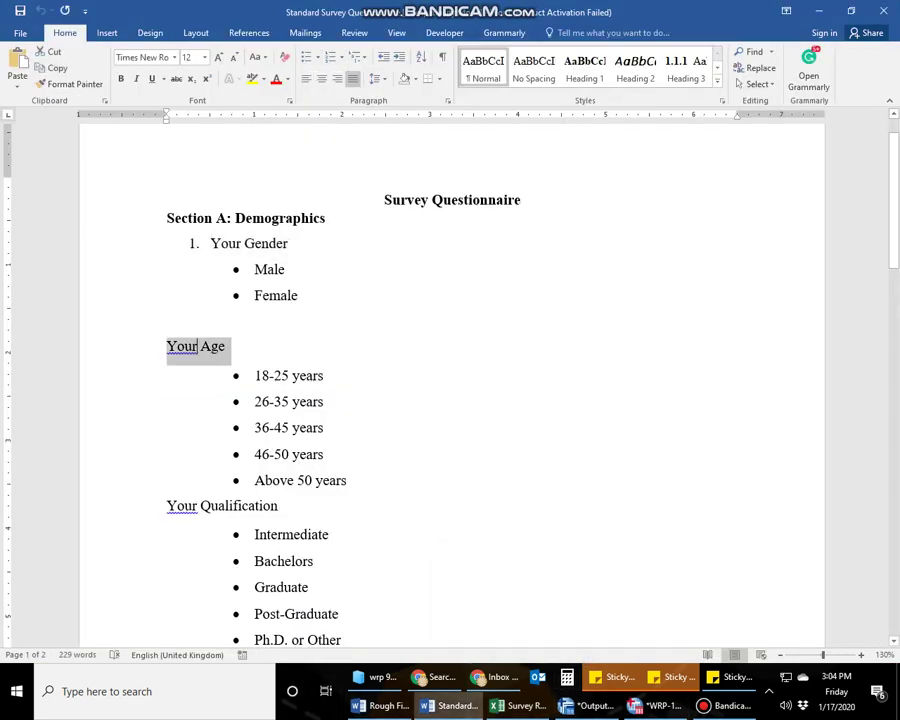
{"action": "key", "text": "alt+Tab"}
{"action": "key", "text": "alt+Tab"}
{"action": "key", "text": "Tab"}
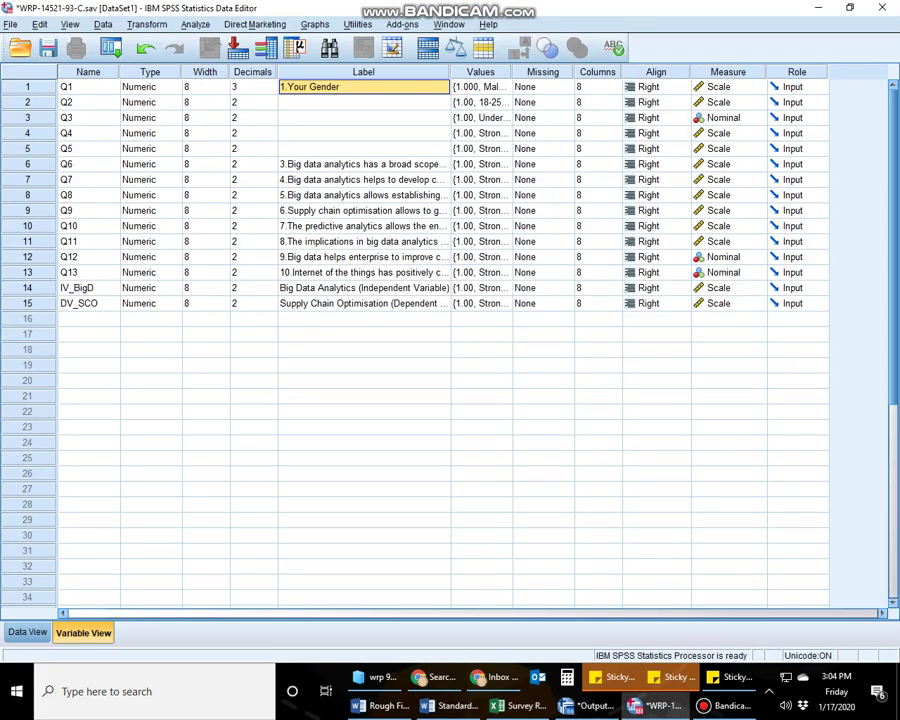
{"action": "double_click", "coordinate": [363, 102]}
{"action": "type", "text": "Your Age"}
{"action": "key", "text": "Return"}
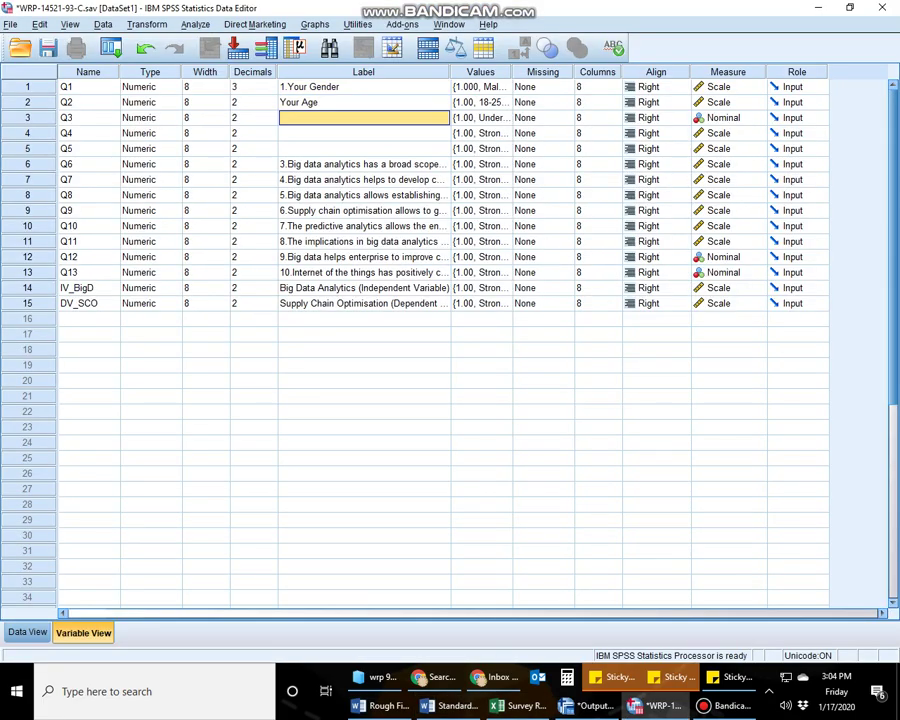
Step: Copy the Your Qualification heading from Word and paste it as Q3's label
{"action": "key", "text": "alt+Tab"}
{"action": "key", "text": "alt+Tab"}
{"action": "key", "text": "Tab"}
{"action": "key", "text": "Down"}
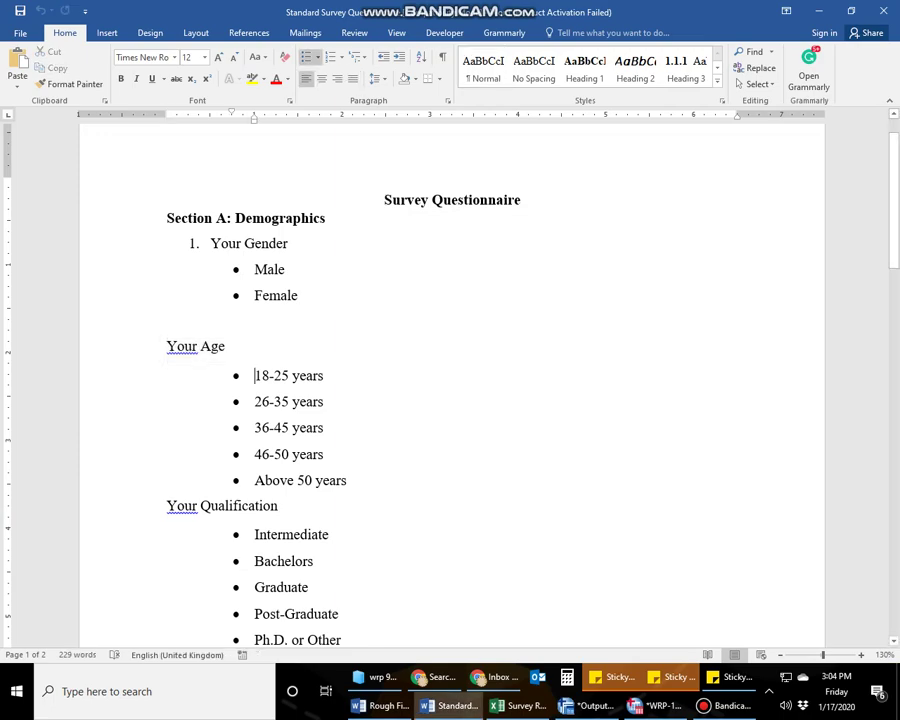
{"action": "key", "text": "Down"}
{"action": "key", "text": "Down"}
{"action": "key", "text": "Down"}
{"action": "key", "text": "Down"}
{"action": "key", "text": "Down"}
{"action": "key", "text": "shift+End"}
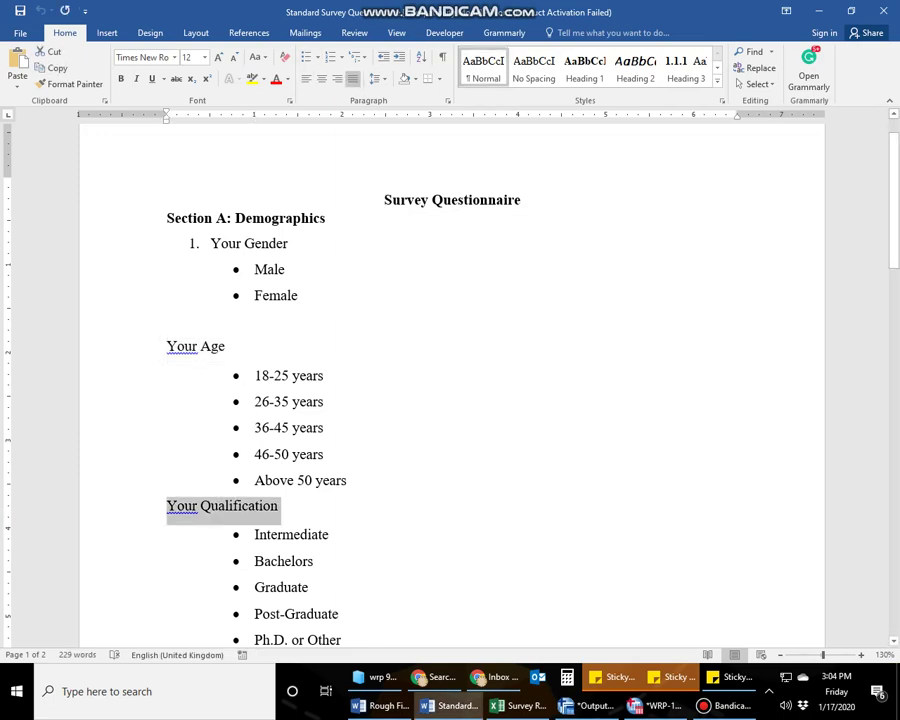
{"action": "key", "text": "alt+Tab"}
{"action": "key", "text": "alt+Tab"}
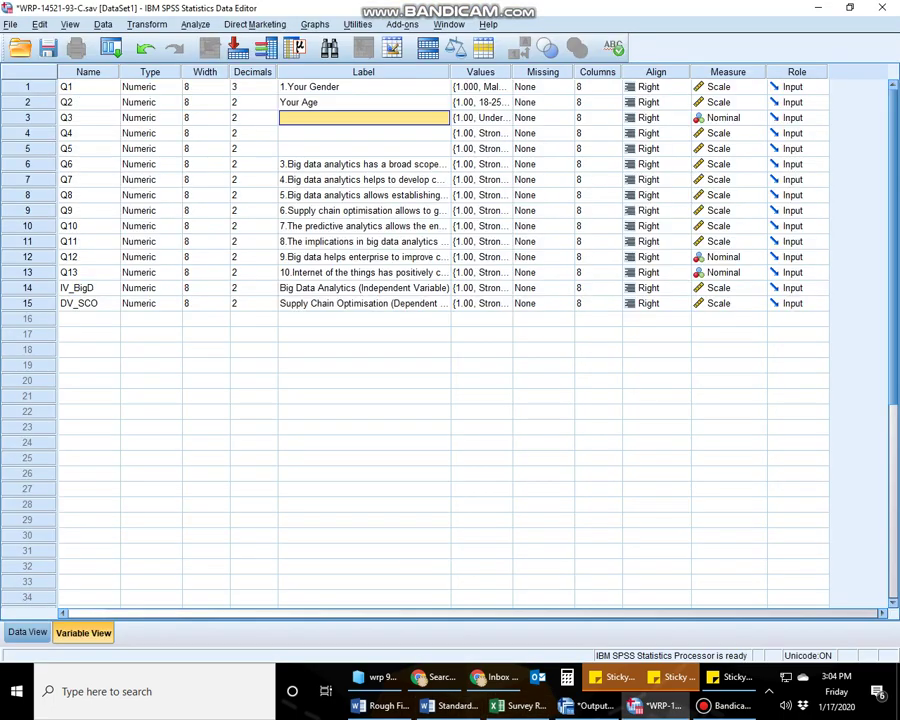
{"action": "type", "text": "Your Qualification"}
{"action": "key", "text": "Return"}
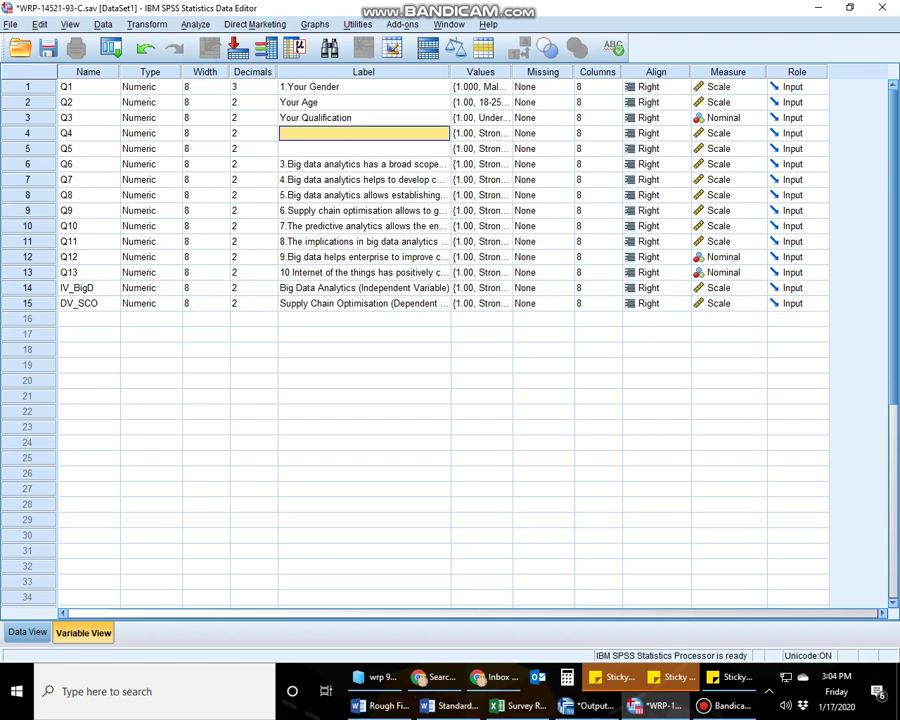
Step: Label Q4 with the first Big Data Analytics statement copied from the Word questionnaire
{"action": "key", "text": "alt+Tab"}
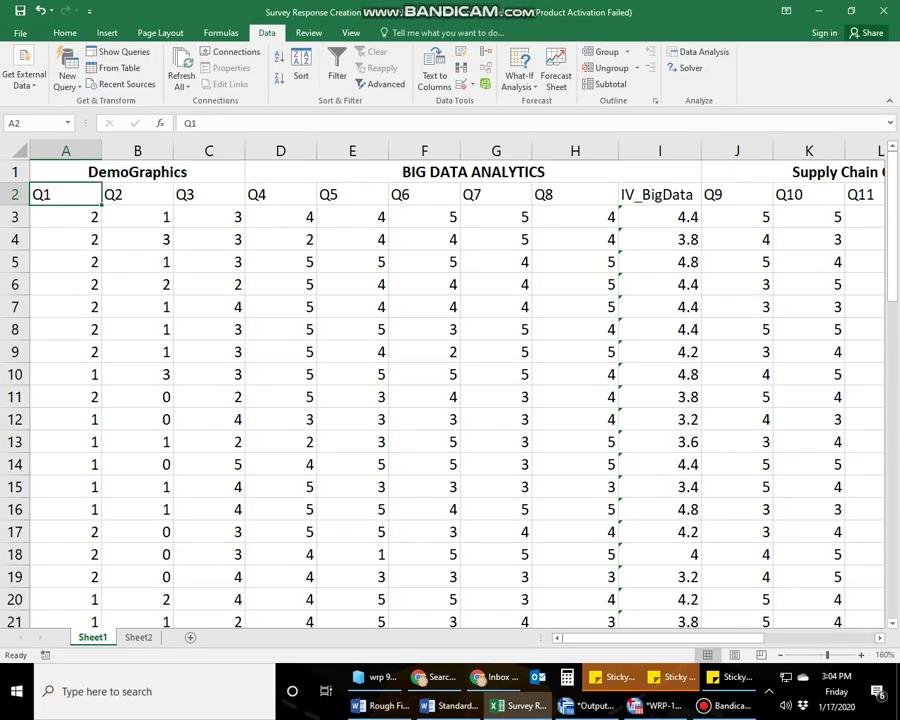
{"action": "key", "text": "alt+Tab"}
{"action": "key", "text": "alt+Tab"}
{"action": "left_click", "coordinate": [282, 534]}
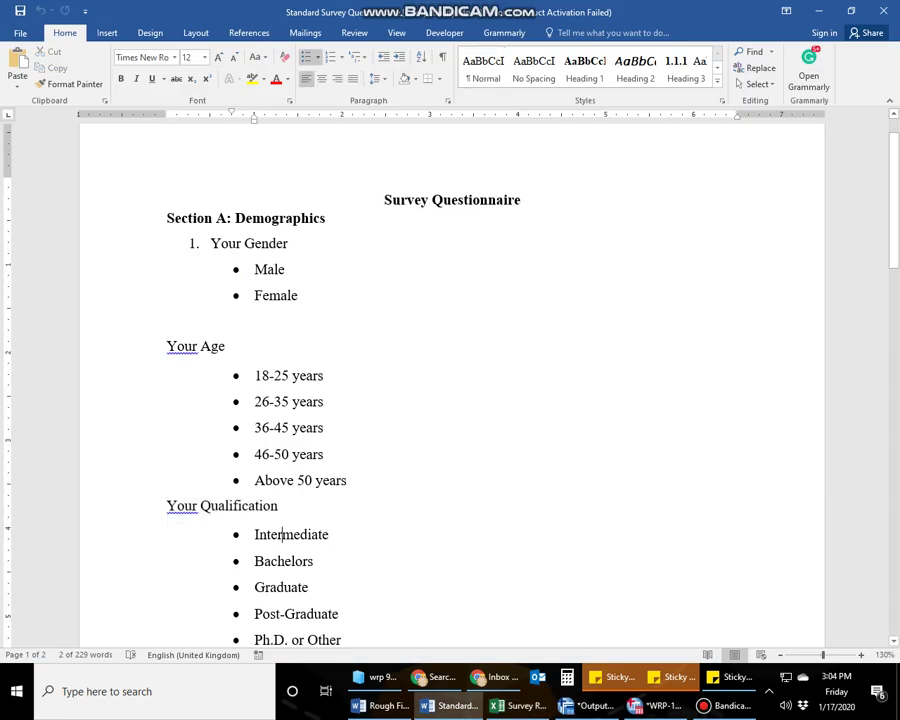
{"action": "scroll", "coordinate": [282, 458], "scroll_direction": "down", "scroll_amount": 2}
{"action": "scroll", "coordinate": [450, 400], "scroll_direction": "down", "scroll_amount": 3}
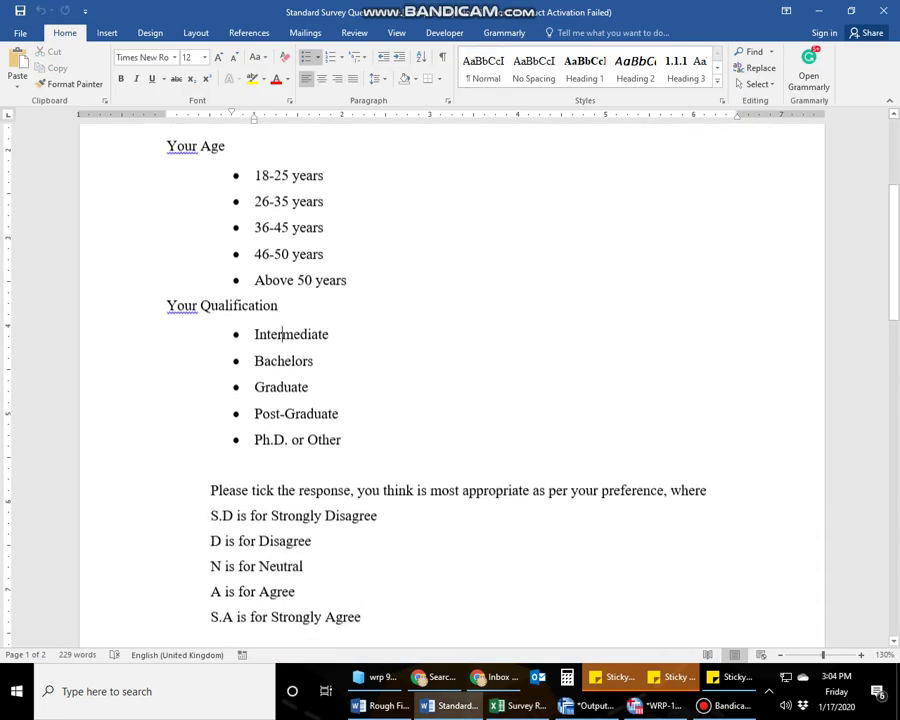
{"action": "scroll", "coordinate": [450, 400], "scroll_direction": "down", "scroll_amount": 6}
{"action": "left_click", "coordinate": [253, 439]}
{"action": "key", "text": "Home"}
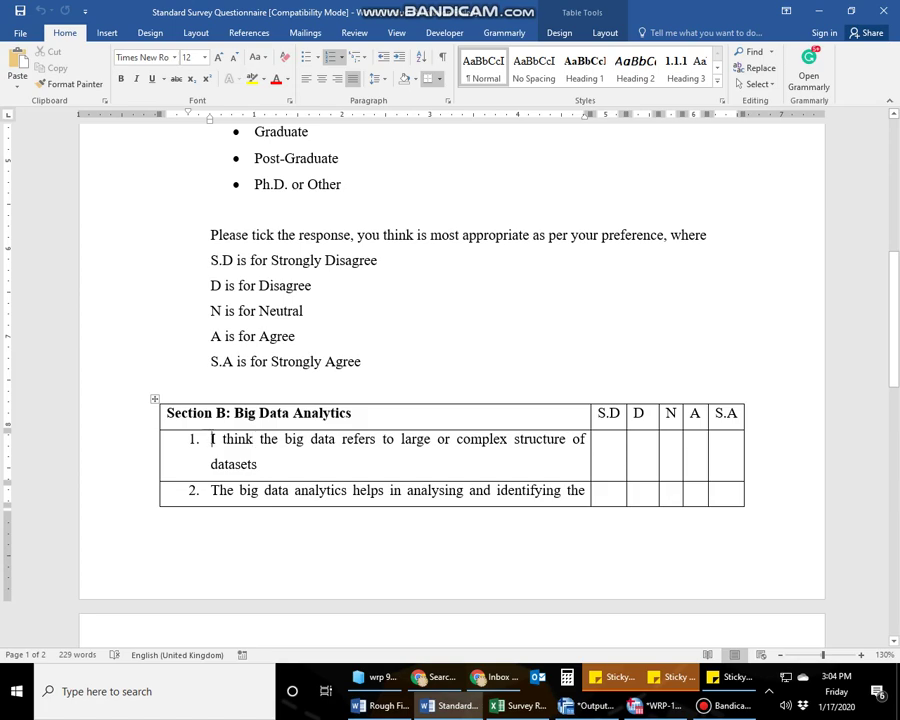
{"action": "key", "text": "shift+Down"}
{"action": "key", "text": "shift+End"}
{"action": "key", "text": "alt+Tab"}
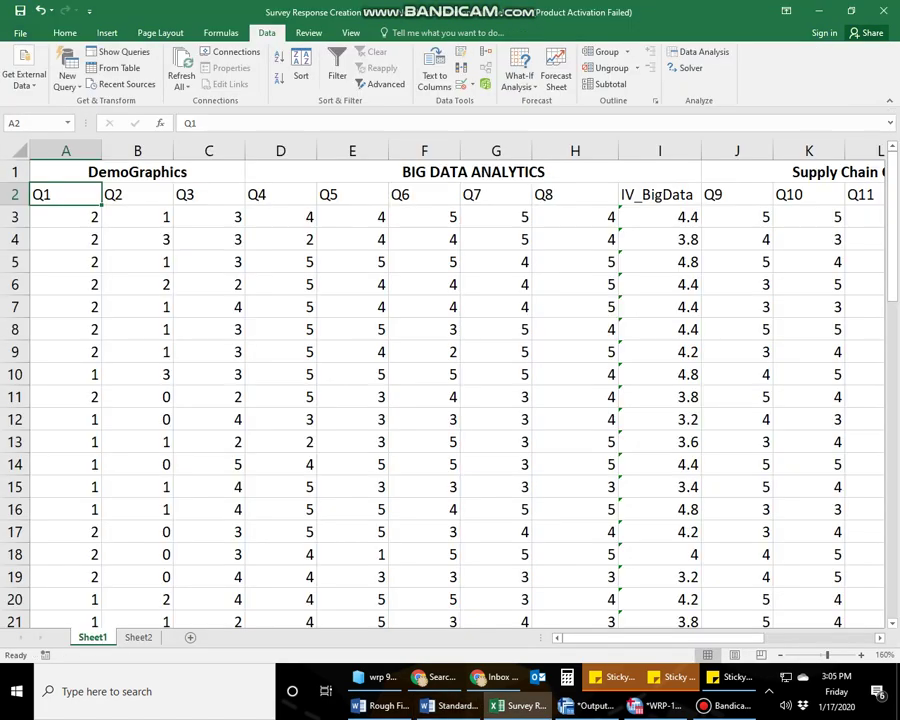
{"action": "key", "text": "alt+Tab"}
{"action": "key", "text": "alt+Tab"}
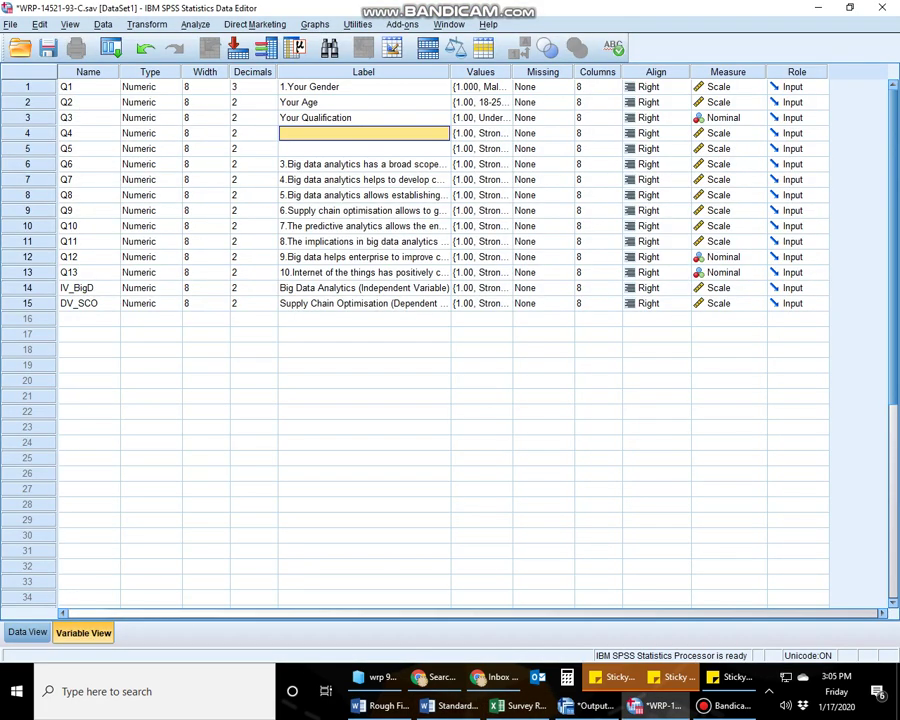
{"action": "key", "text": "ctrl+v"}
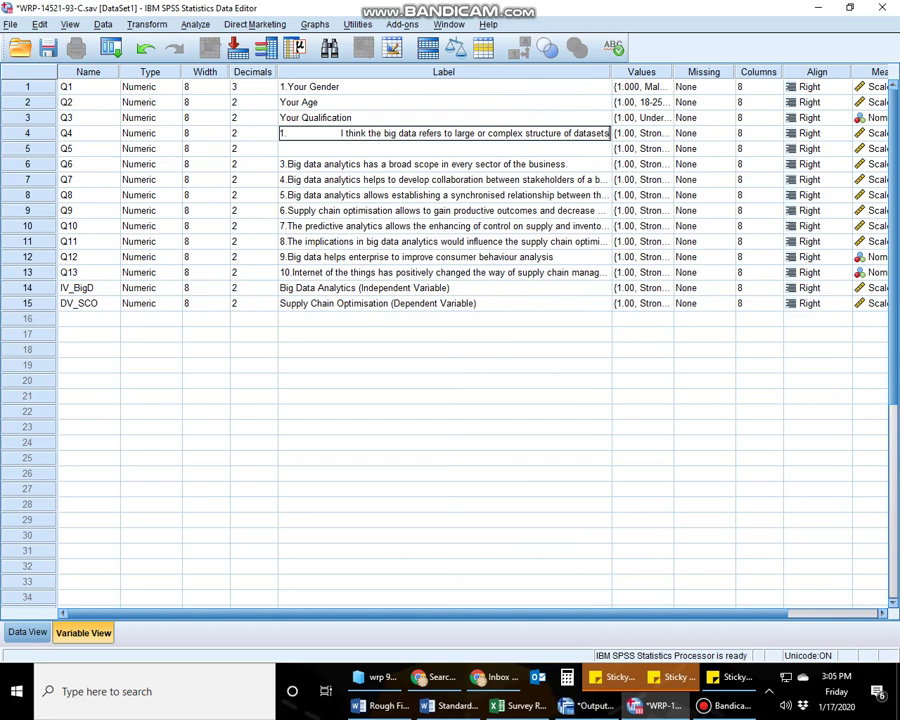
{"action": "key", "text": "Return"}
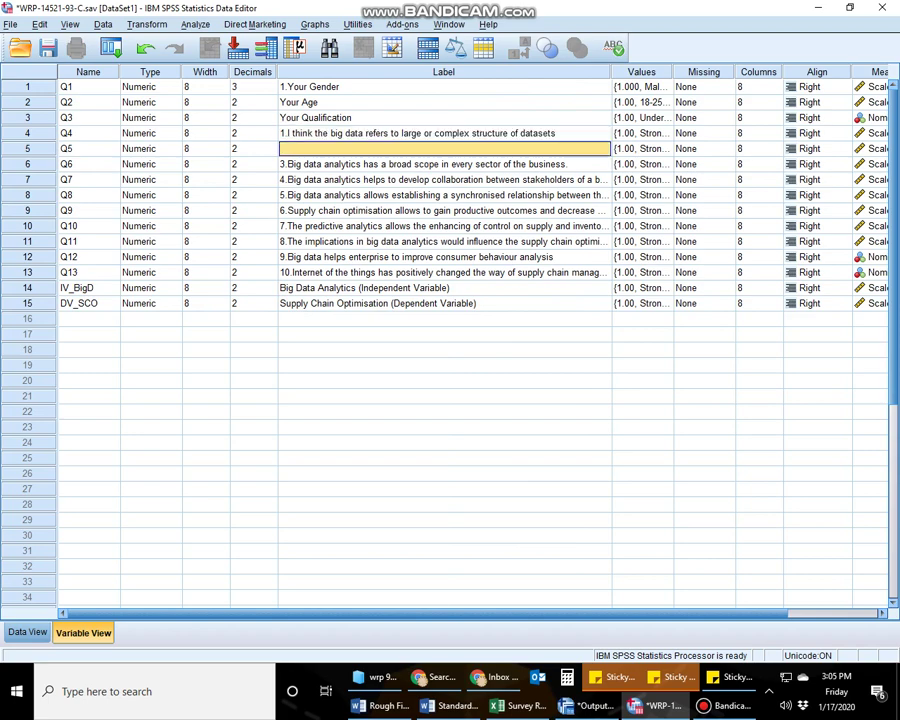
Step: Label Q5 with the second Big Data Analytics statement from the questionnaire
{"action": "key", "text": "alt+Tab"}
{"action": "key", "text": "alt+Tab"}
{"action": "key", "text": "alt+Tab"}
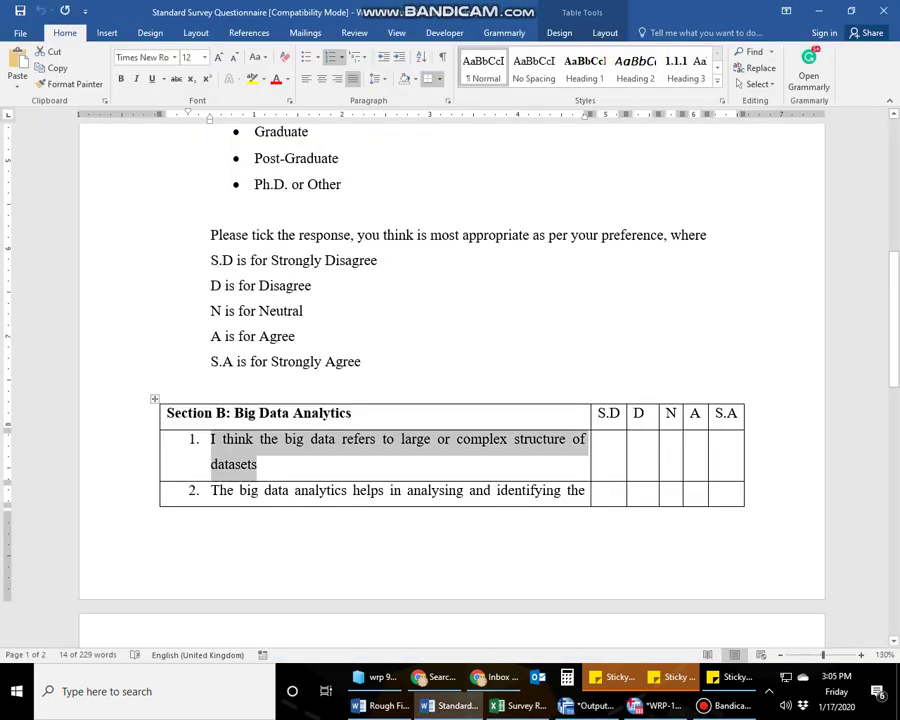
{"action": "left_click", "coordinate": [211, 490]}
{"action": "scroll", "coordinate": [450, 450], "scroll_direction": "down", "scroll_amount": 2}
{"action": "left_click", "coordinate": [352, 631], "text": "shift"}
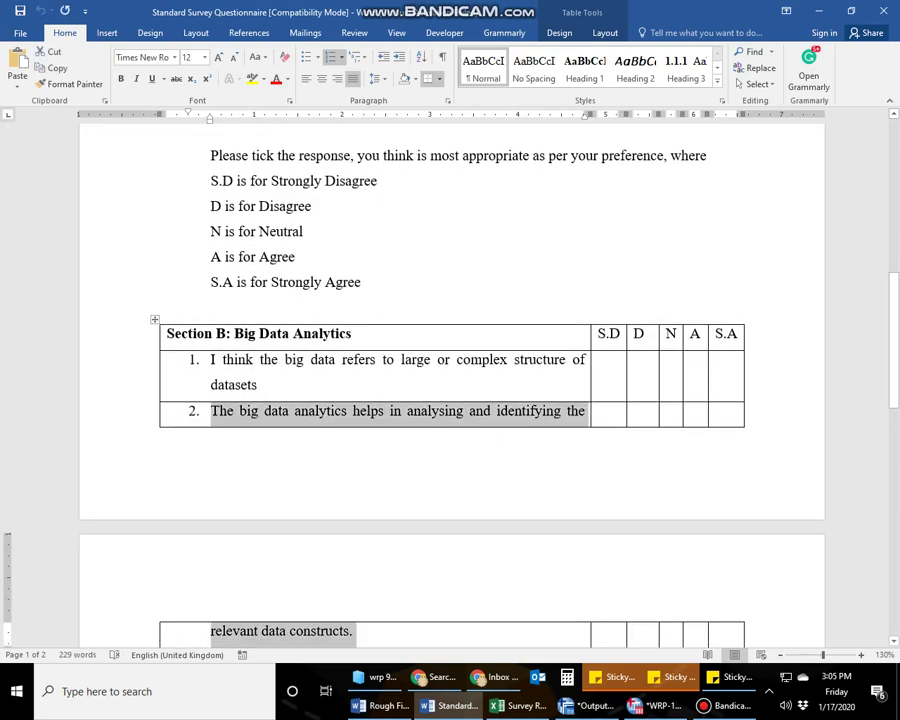
{"action": "key", "text": "alt+Tab"}
{"action": "key", "text": "alt+Tab"}
{"action": "key", "text": "alt+Tab"}
{"action": "key", "text": "alt+Tab"}
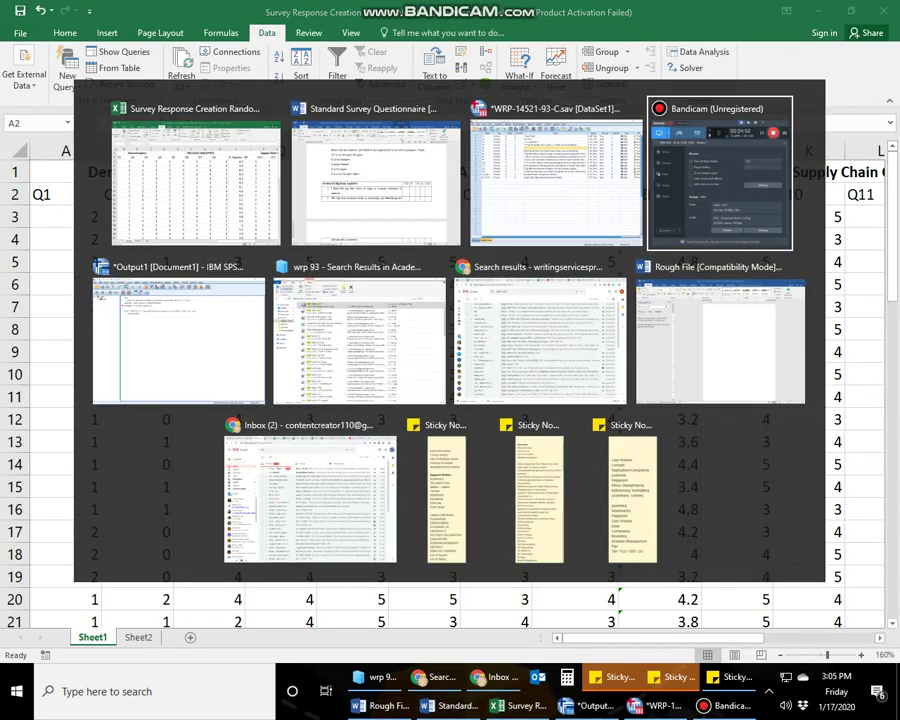
{"action": "key", "text": "alt+Tab"}
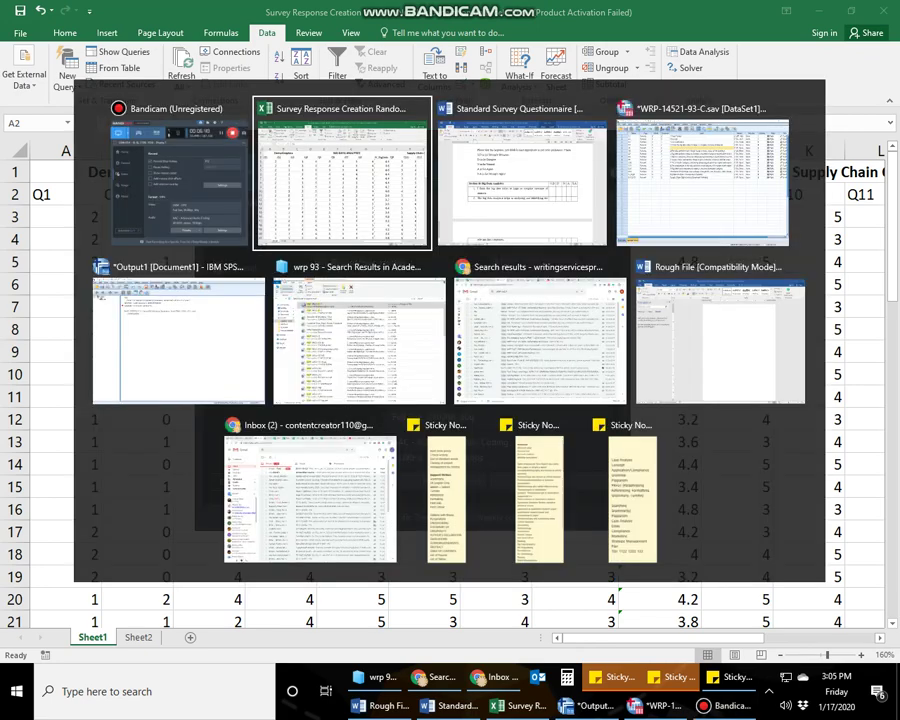
{"action": "key", "text": "alt+Tab"}
{"action": "key", "text": "alt+Tab"}
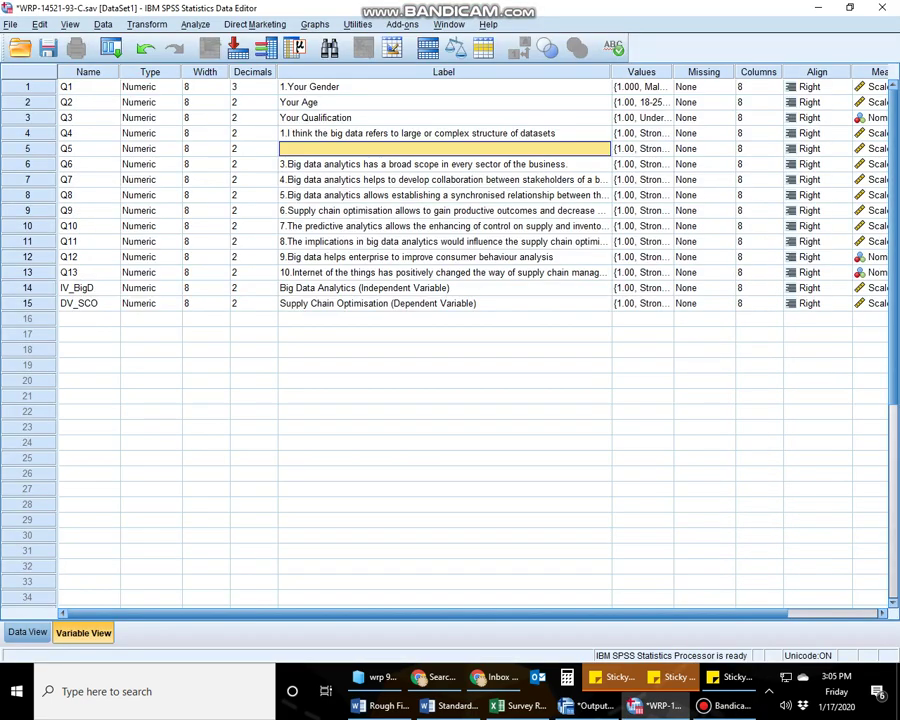
{"action": "key", "text": "ctrl+v"}
{"action": "key", "text": "Return"}
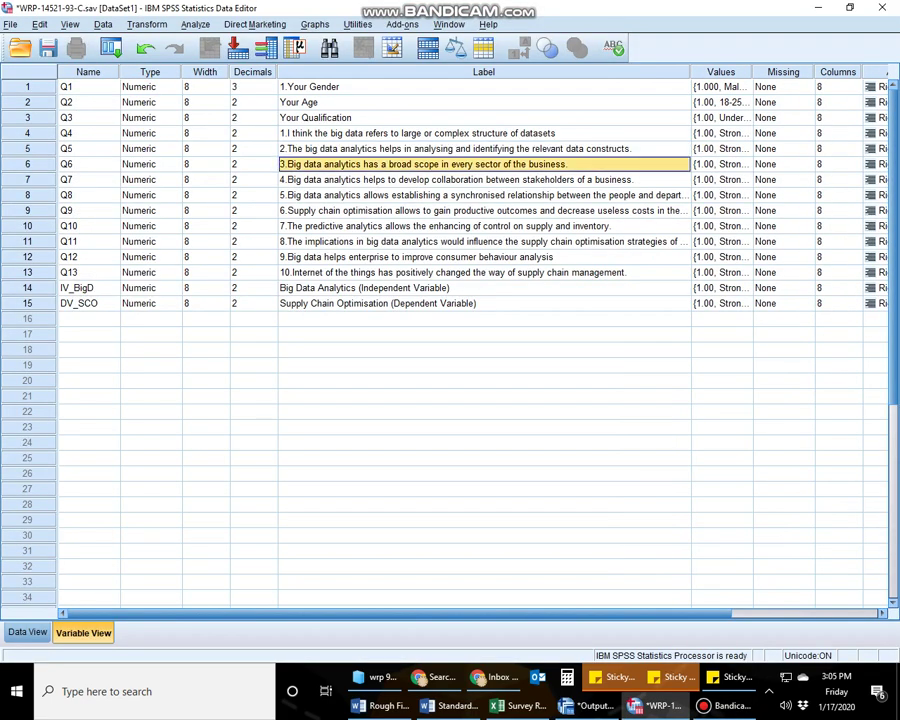
{"action": "key", "text": "Up"}
Step: Check the label text of Q4, Q6 and Q2
{"action": "left_click", "coordinate": [484, 133]}
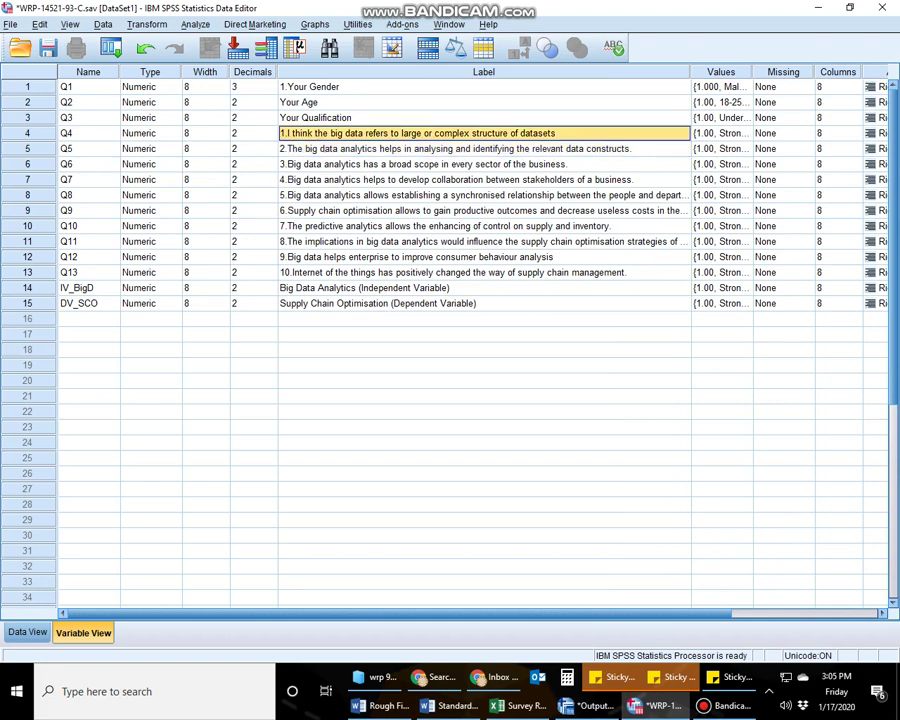
{"action": "key", "text": "Up"}
{"action": "key", "text": "Up"}
{"action": "key", "text": "Up"}
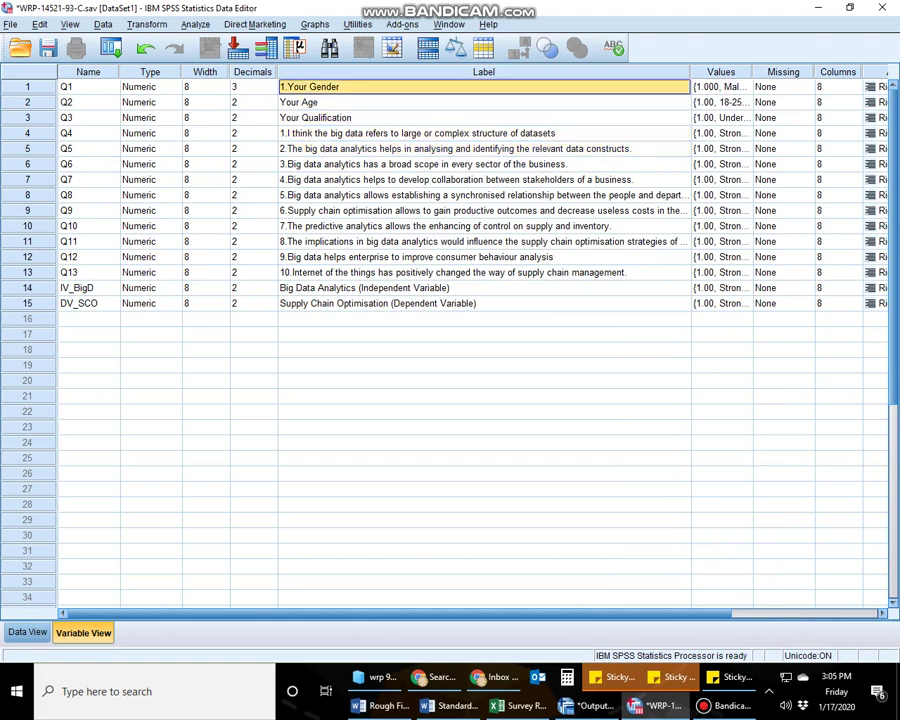
{"action": "key", "text": "Down"}
{"action": "key", "text": "Down"}
{"action": "key", "text": "Down"}
{"action": "key", "text": "Down"}
{"action": "key", "text": "Down"}
{"action": "key", "text": "Up"}
{"action": "key", "text": "Down"}
{"action": "key", "text": "Down"}
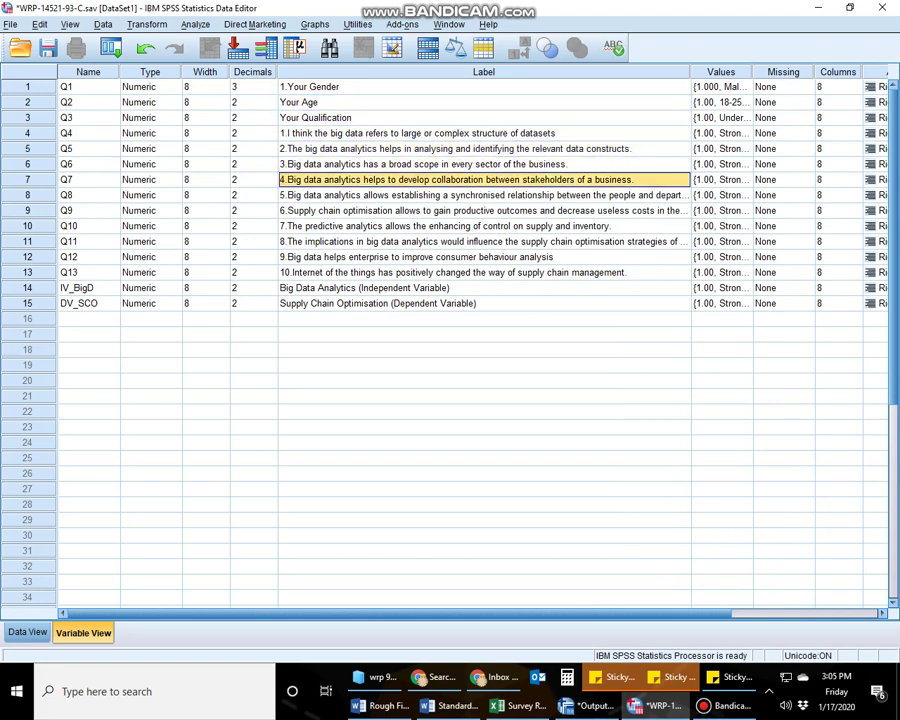
{"action": "left_click", "coordinate": [484, 164]}
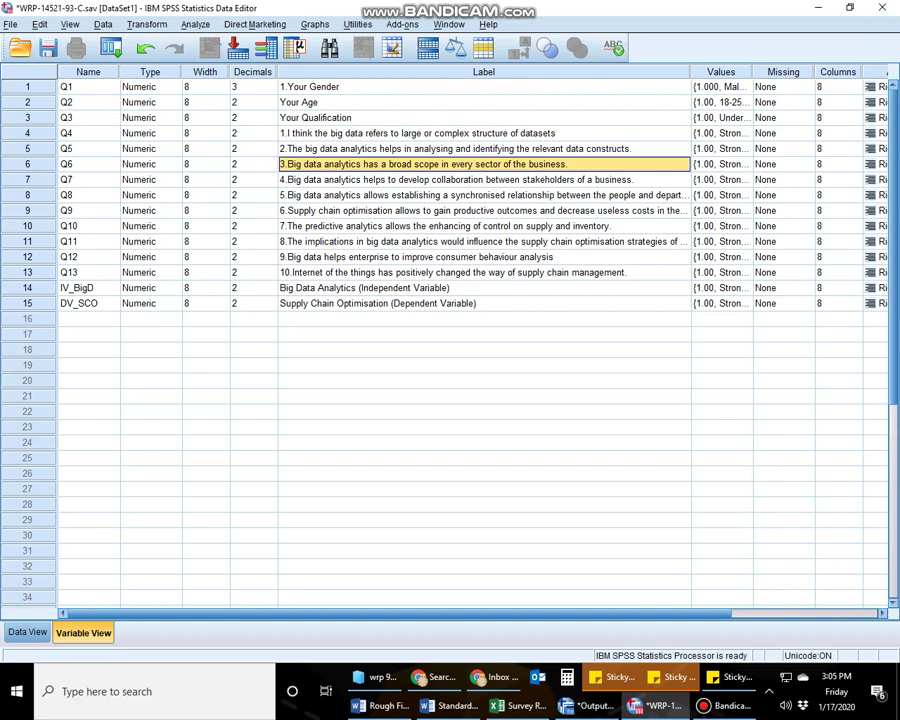
{"action": "left_click", "coordinate": [484, 102]}
Step: Review Q1's value labels unchanged, then add a new variable named a in row 16
{"action": "left_click", "coordinate": [721, 72]}
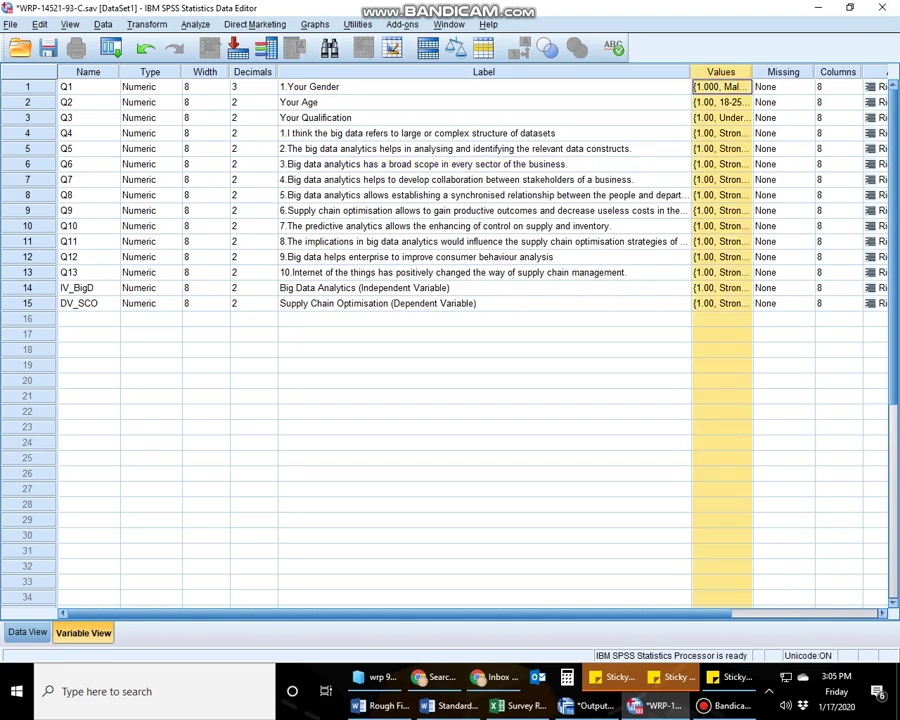
{"action": "left_click", "coordinate": [747, 87]}
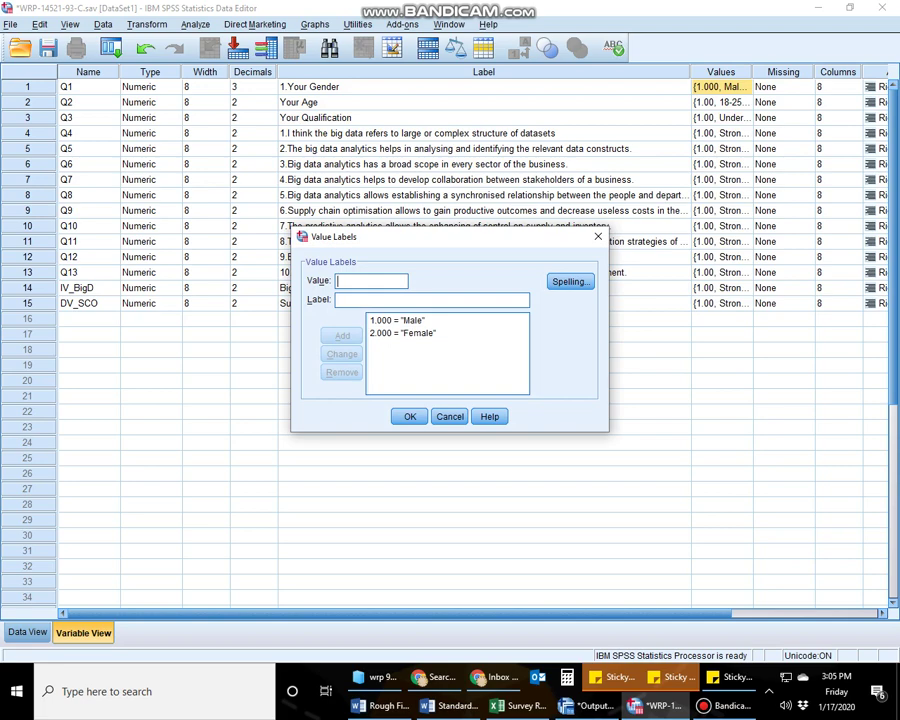
{"action": "key", "text": "Return"}
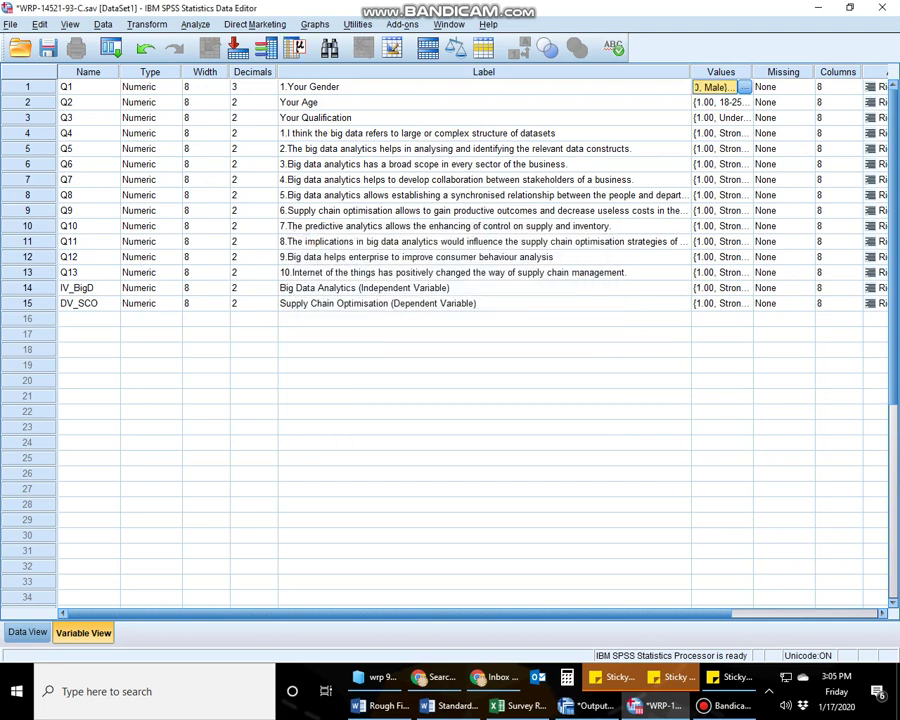
{"action": "left_click", "coordinate": [88, 318]}
{"action": "type", "text": "a"}
{"action": "key", "text": "Return"}
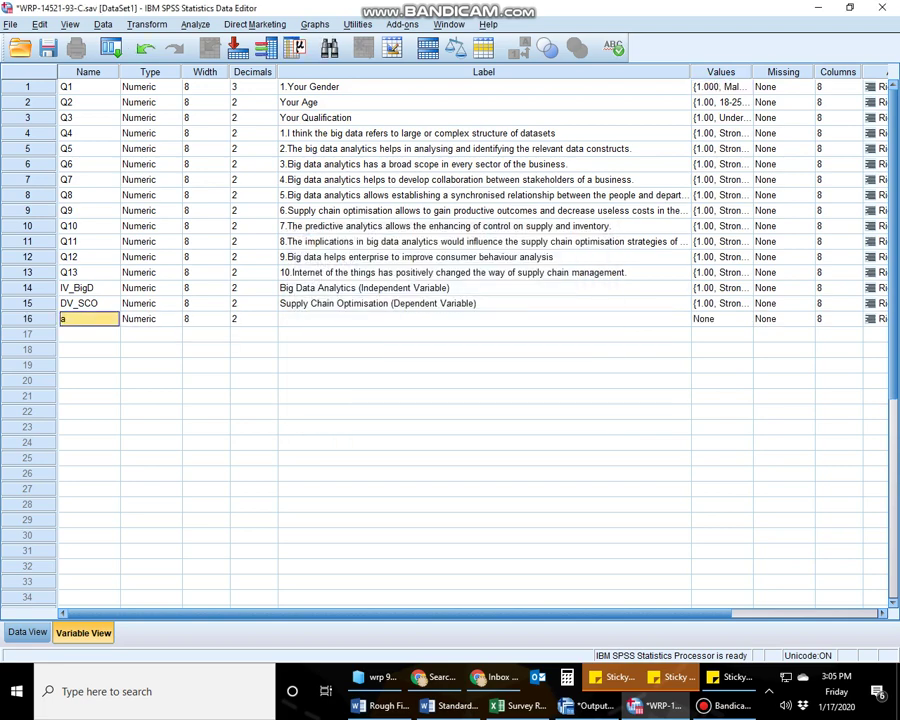
Step: In variable a's value labels, add 1 = Strongly Agree and enter 2 = Agree
{"action": "left_click", "coordinate": [720, 318]}
{"action": "left_click", "coordinate": [744, 318]}
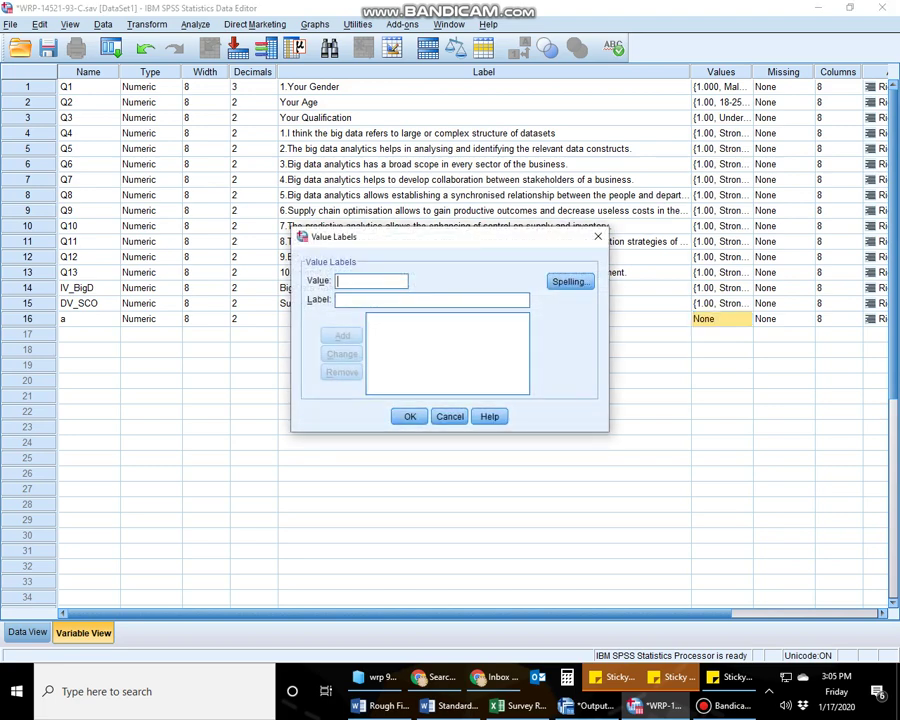
{"action": "type", "text": "1"}
{"action": "key", "text": "Tab"}
{"action": "type", "text": "Strongly"}
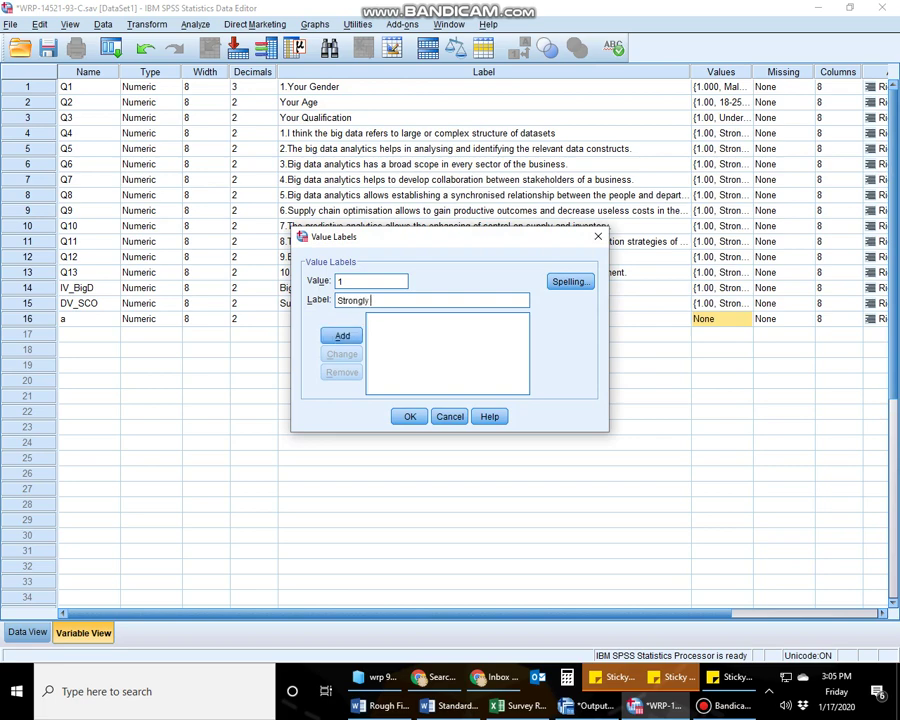
{"action": "type", "text": " Agree"}
{"action": "key", "text": "Return"}
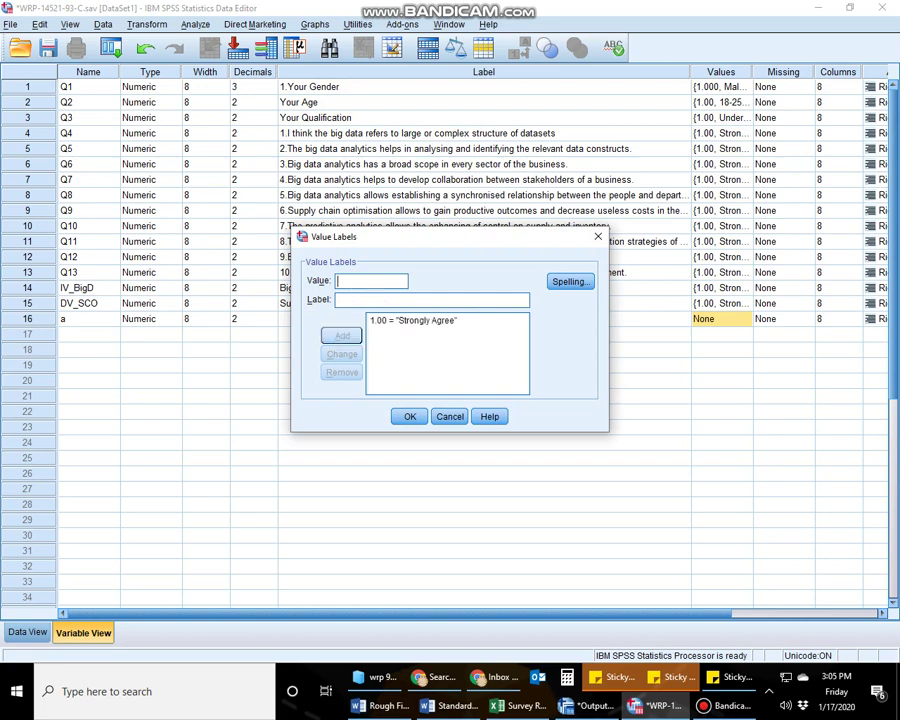
{"action": "type", "text": "2"}
{"action": "key", "text": "Tab"}
{"action": "type", "text": "AG"}
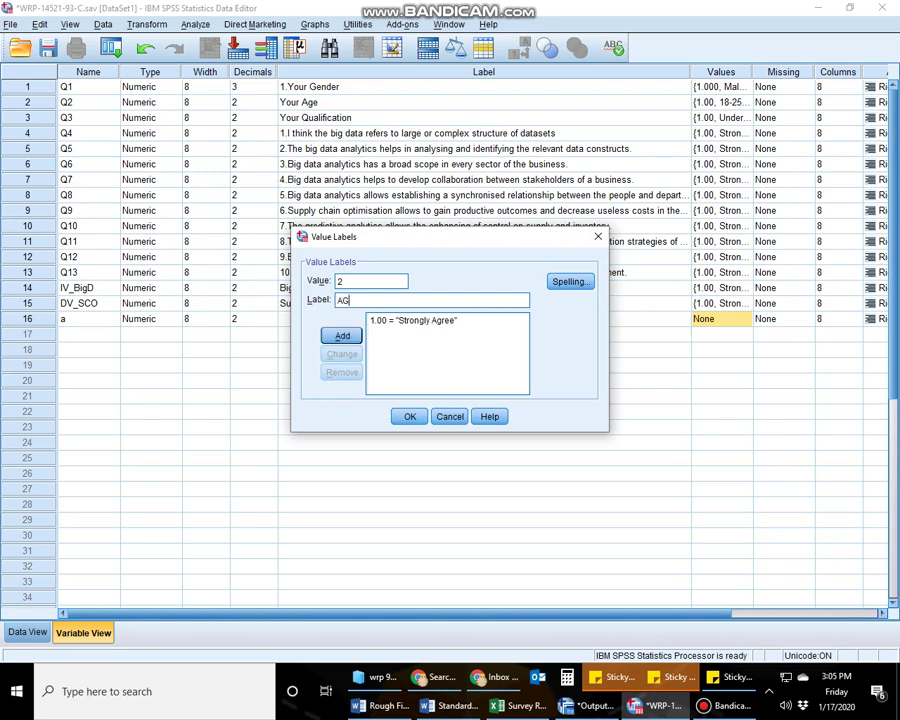
{"action": "type", "text": "ree"}
{"action": "key", "text": "BackSpace"}
{"action": "key", "text": "BackSpace"}
{"action": "key", "text": "BackSpace"}
{"action": "key", "text": "BackSpace"}
{"action": "key", "text": "BackSpace"}
{"action": "type", "text": "Agree"}
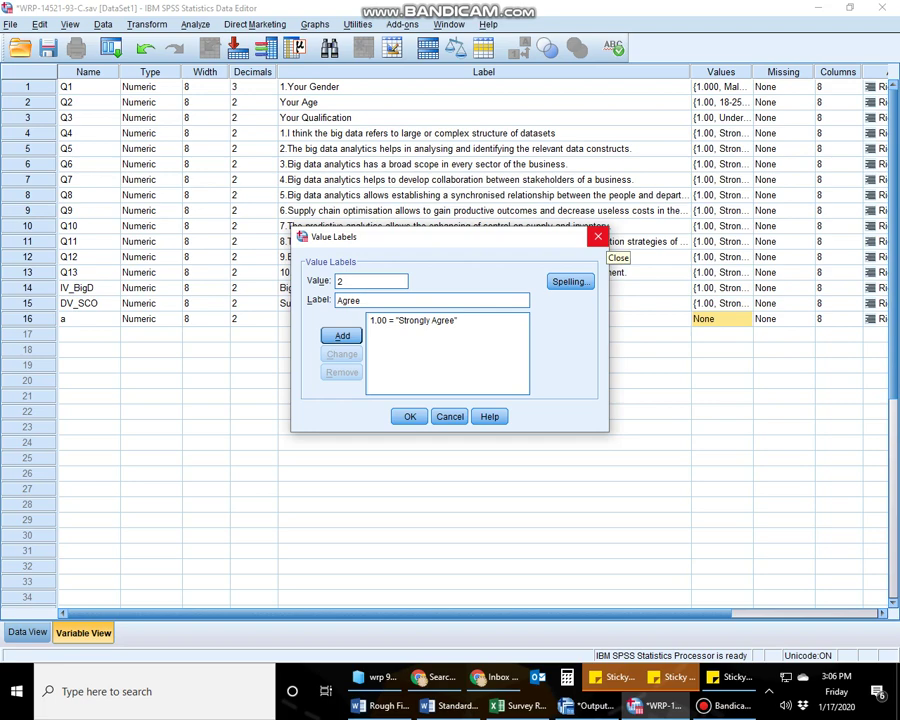
Step: Discard variable a's draft value labels and review Q1's Male/Female value labels
{"action": "left_click", "coordinate": [598, 237]}
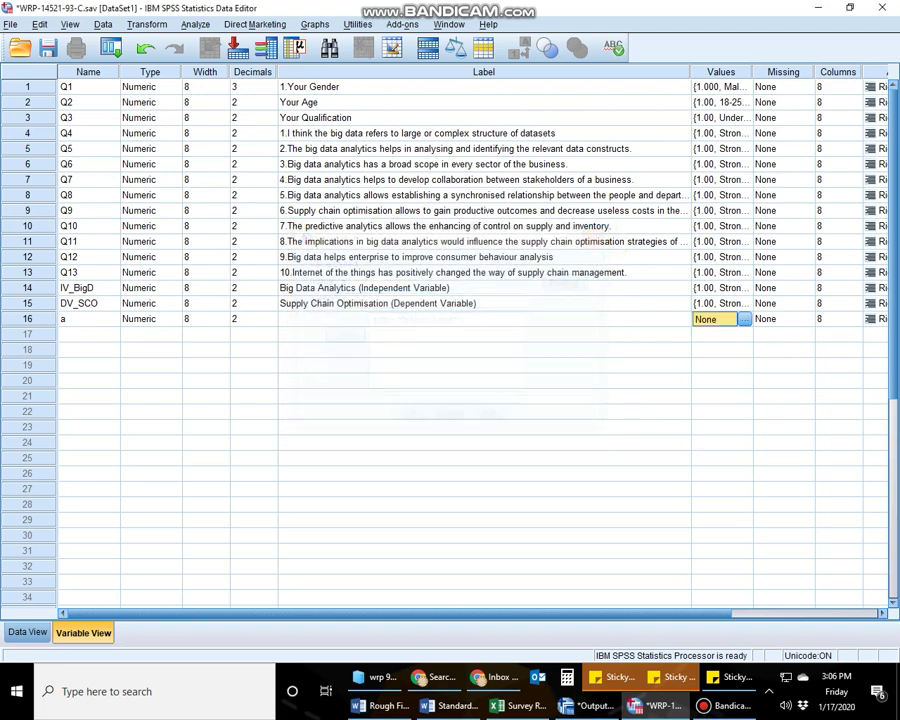
{"action": "left_click", "coordinate": [715, 87]}
{"action": "left_click", "coordinate": [744, 87]}
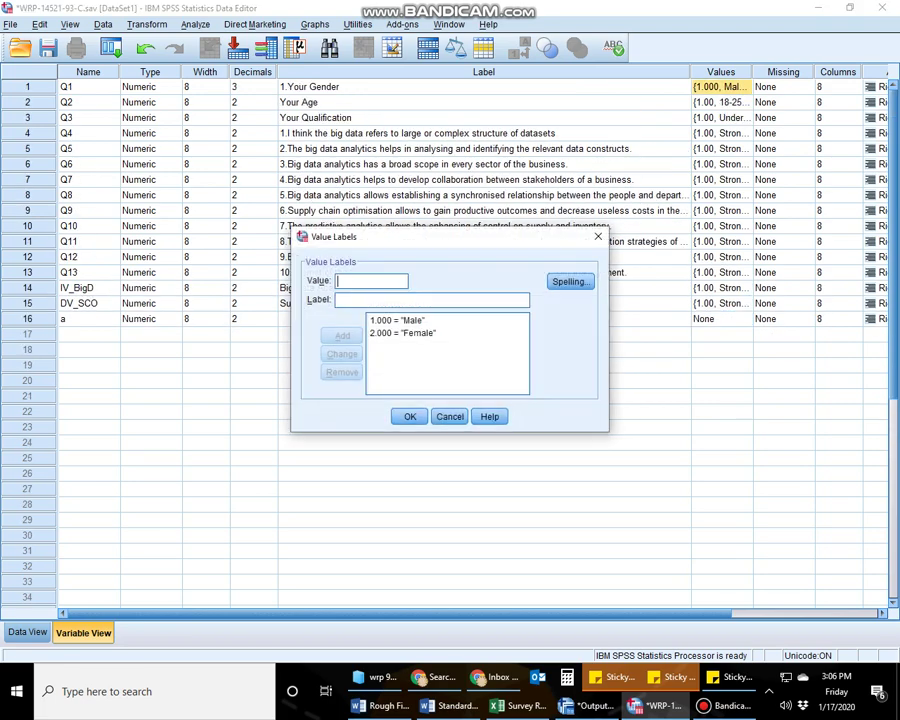
{"action": "key", "text": "Escape"}
{"action": "left_click", "coordinate": [483, 87]}
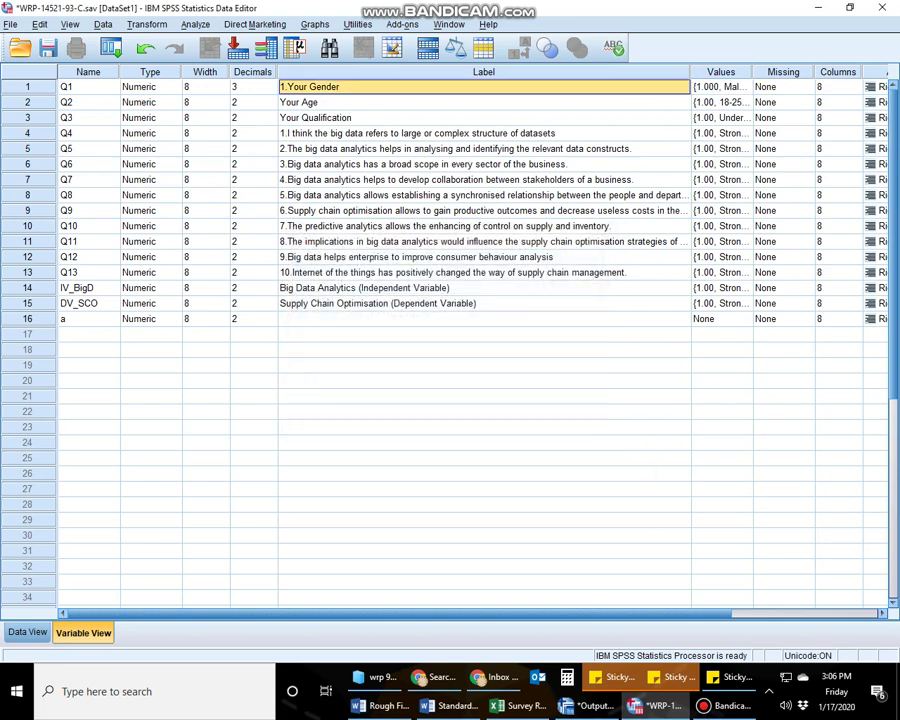
{"action": "left_click", "coordinate": [715, 87]}
{"action": "left_click", "coordinate": [744, 87]}
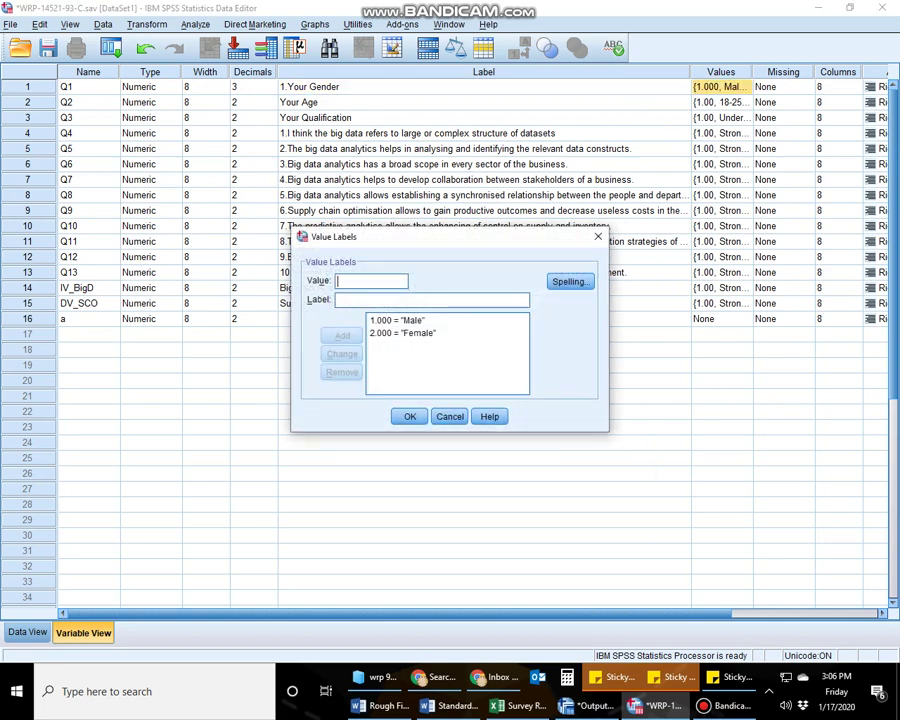
{"action": "left_click", "coordinate": [398, 320]}
{"action": "left_click", "coordinate": [403, 333]}
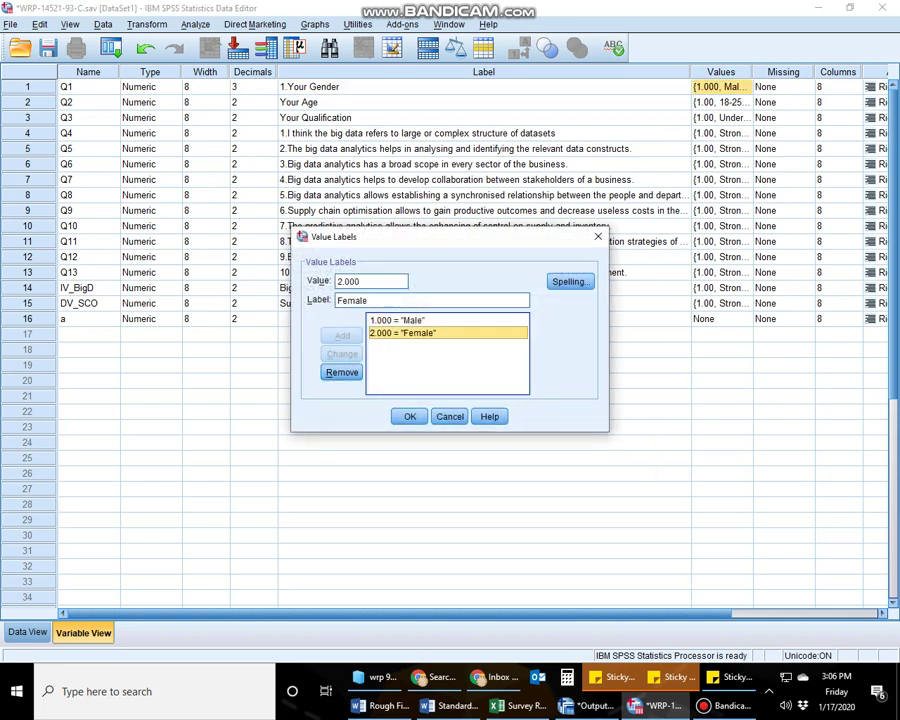
{"action": "left_click", "coordinate": [410, 416]}
Step: Review Q2's age-group value labels and abandon the 36-46 years edit
{"action": "left_click", "coordinate": [715, 102]}
{"action": "left_click", "coordinate": [744, 102]}
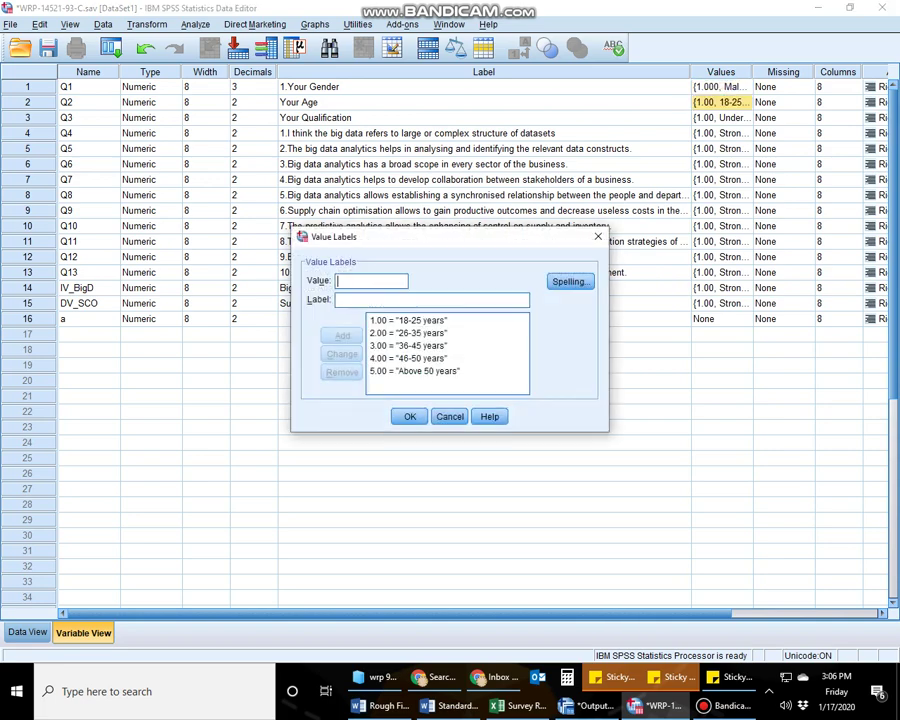
{"action": "left_click", "coordinate": [408, 333]}
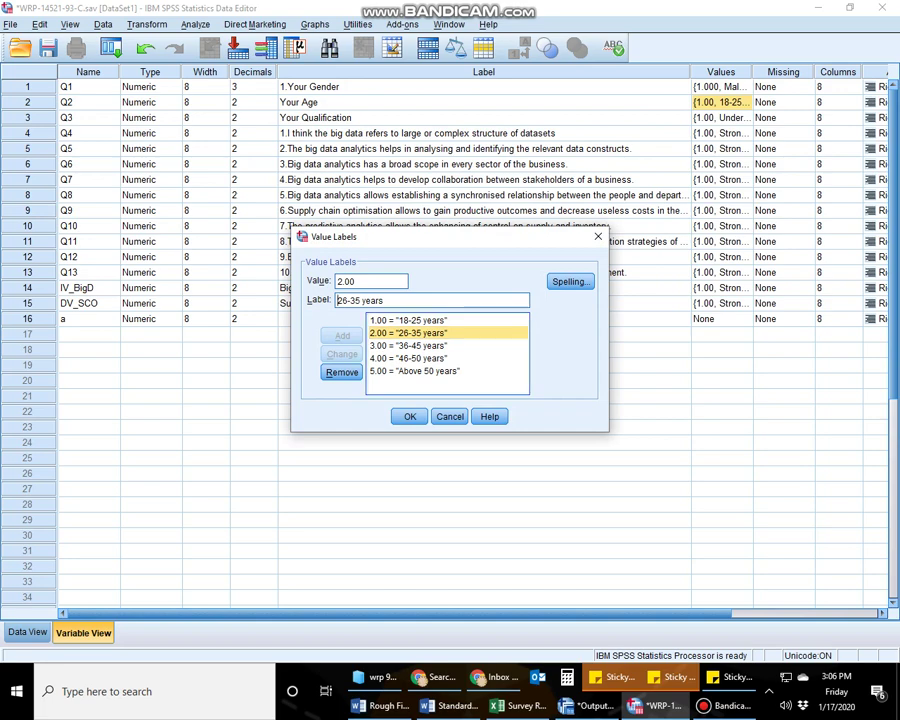
{"action": "left_click", "coordinate": [408, 320]}
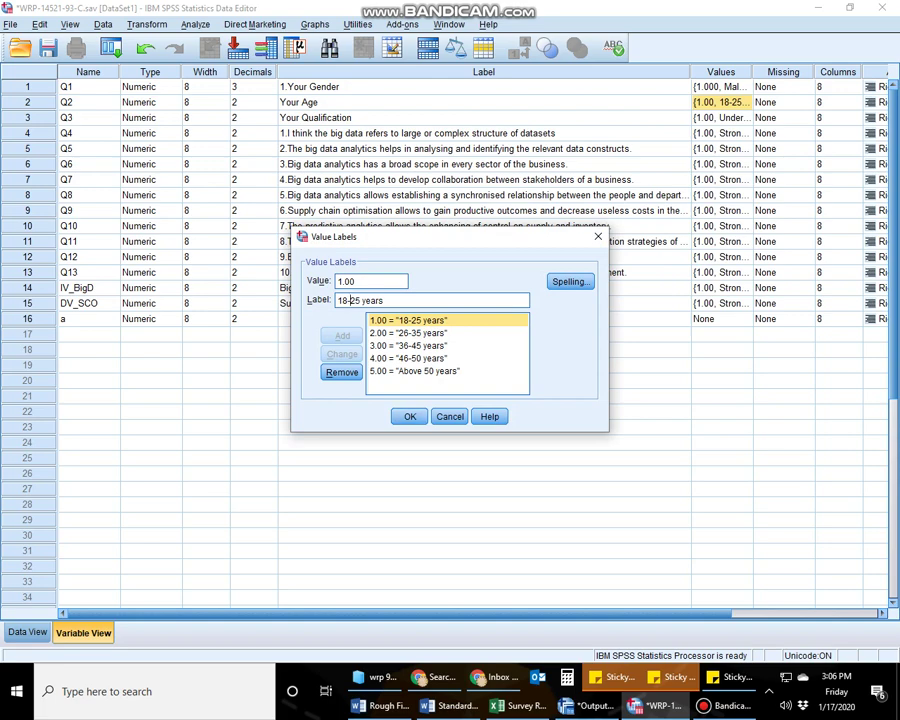
{"action": "left_click", "coordinate": [408, 345]}
{"action": "left_click", "coordinate": [351, 300]}
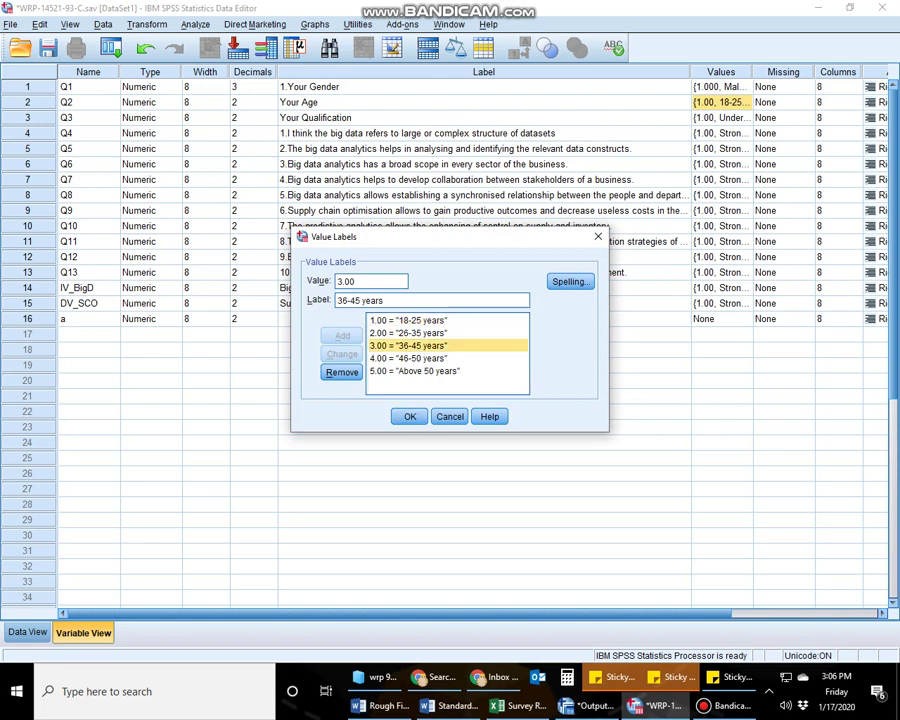
{"action": "key", "text": "Delete"}
{"action": "type", "text": "6"}
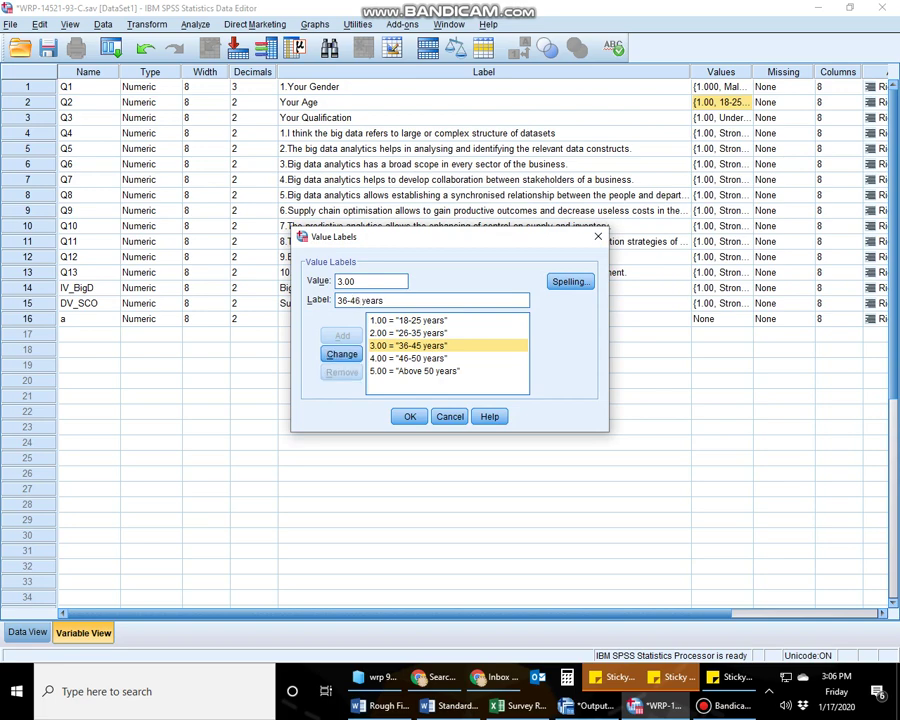
{"action": "key", "text": "Return"}
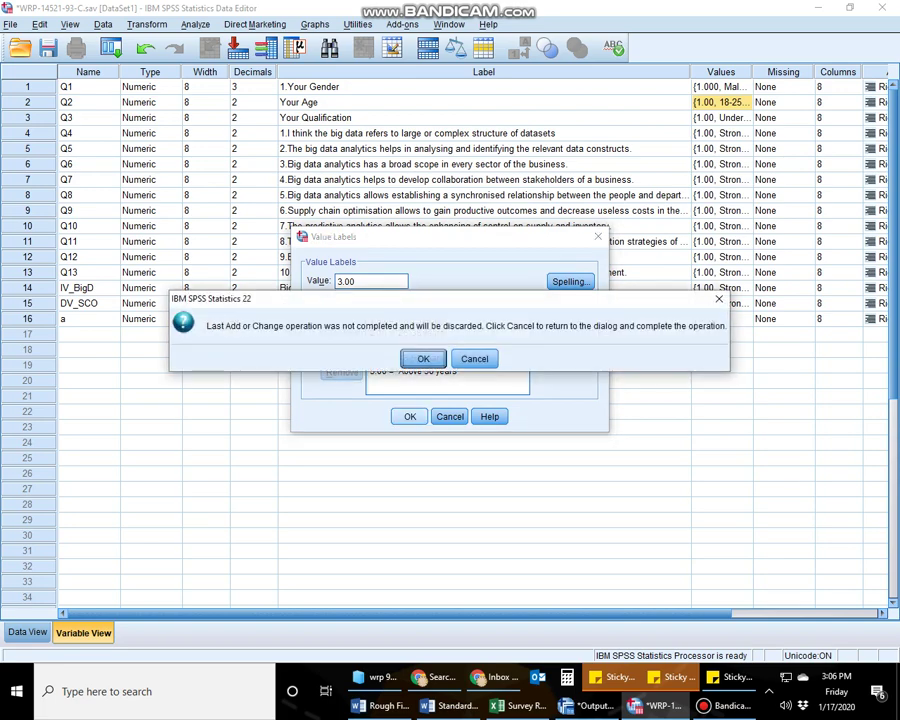
{"action": "left_click", "coordinate": [411, 357]}
Step: Review Q3's qualification value labels and close them unchanged
{"action": "left_click", "coordinate": [716, 117]}
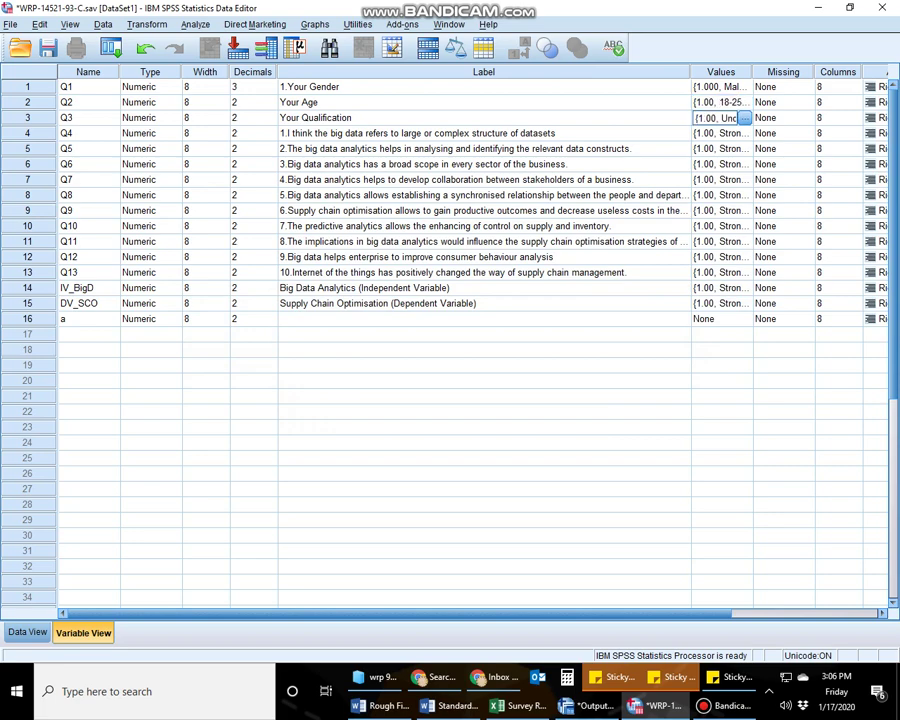
{"action": "left_click", "coordinate": [744, 117]}
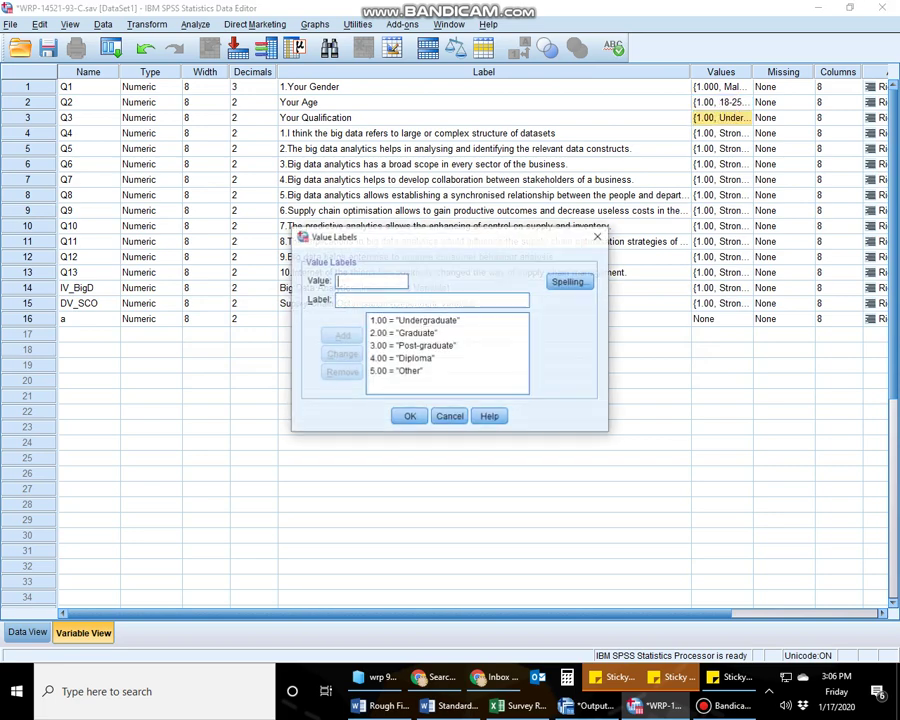
{"action": "left_click", "coordinate": [410, 416]}
{"action": "left_click", "coordinate": [716, 318]}
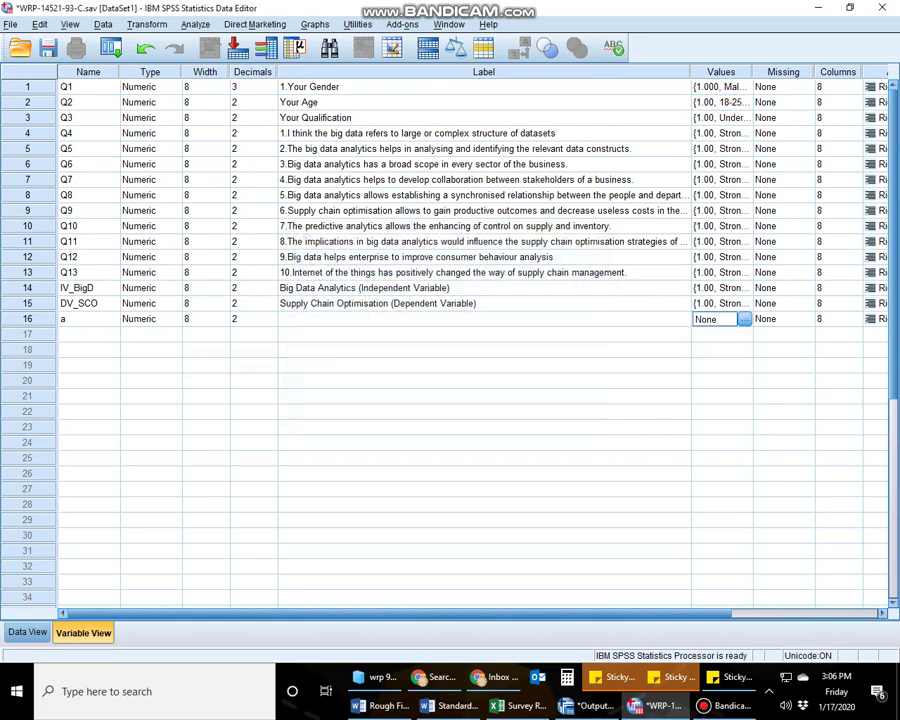
Step: Clear the value labels of Q5 through DV_SCO
{"action": "key", "text": "Down"}
{"action": "key", "text": "Up"}
{"action": "key", "text": "Up"}
{"action": "key", "text": "Up"}
{"action": "key", "text": "Up"}
{"action": "key", "text": "Up"}
{"action": "key", "text": "Up"}
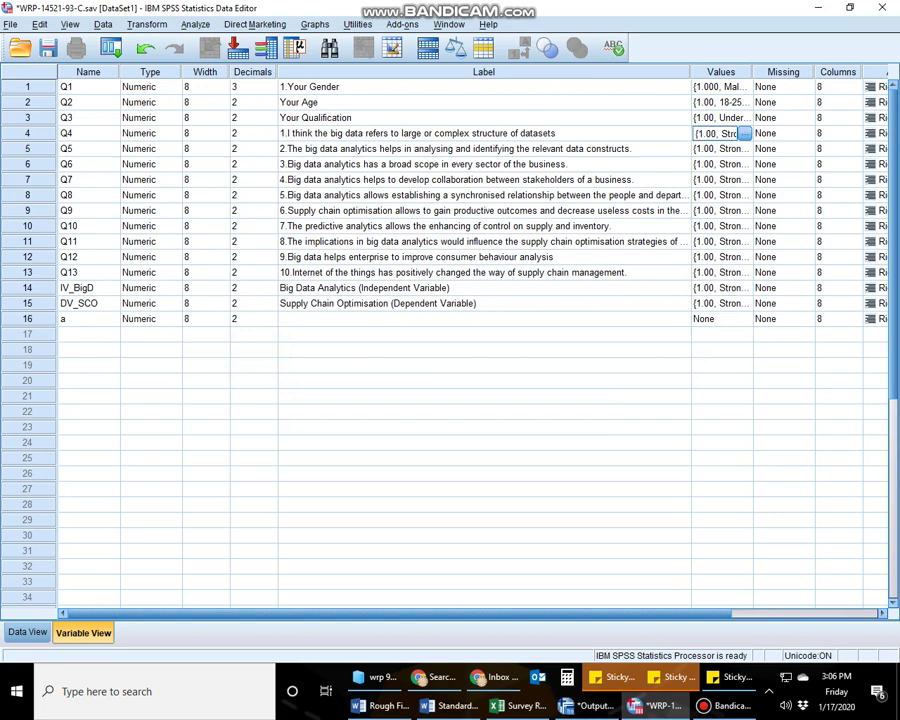
{"action": "key", "text": "Down"}
{"action": "key", "text": "Down"}
{"action": "key", "text": "Down"}
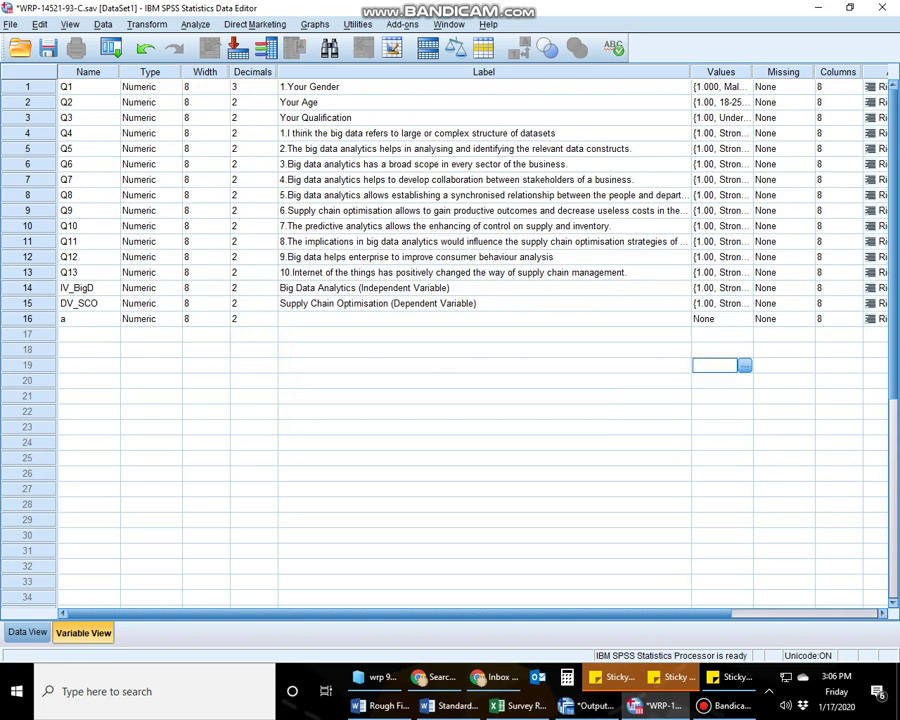
{"action": "key", "text": "Up"}
{"action": "key", "text": "Up"}
{"action": "key", "text": "Up"}
{"action": "left_click", "coordinate": [720, 133]}
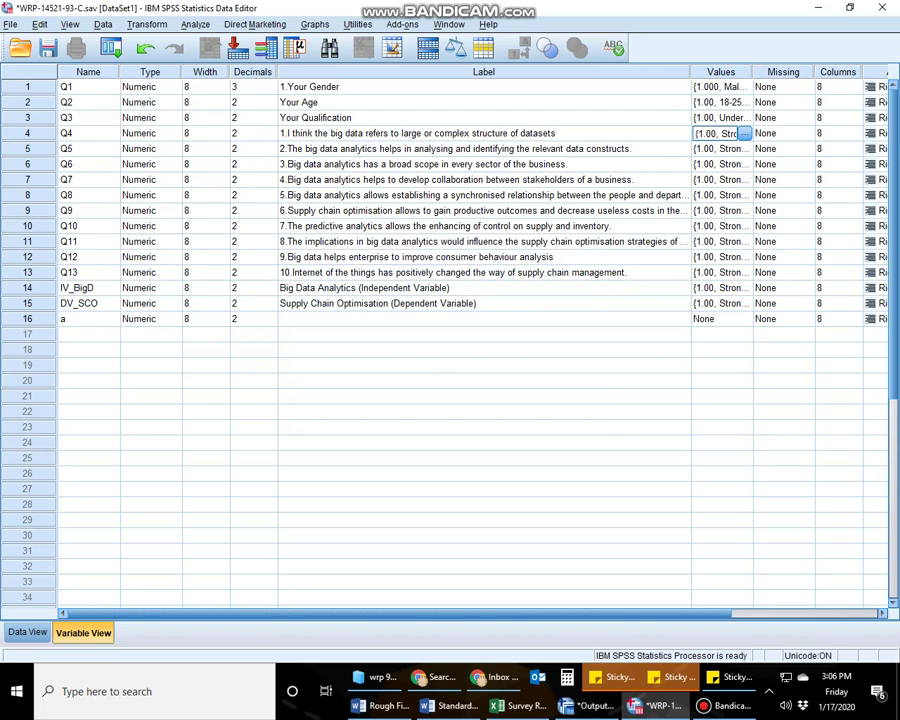
{"action": "left_click", "coordinate": [718, 318]}
{"action": "left_click", "coordinate": [720, 303]}
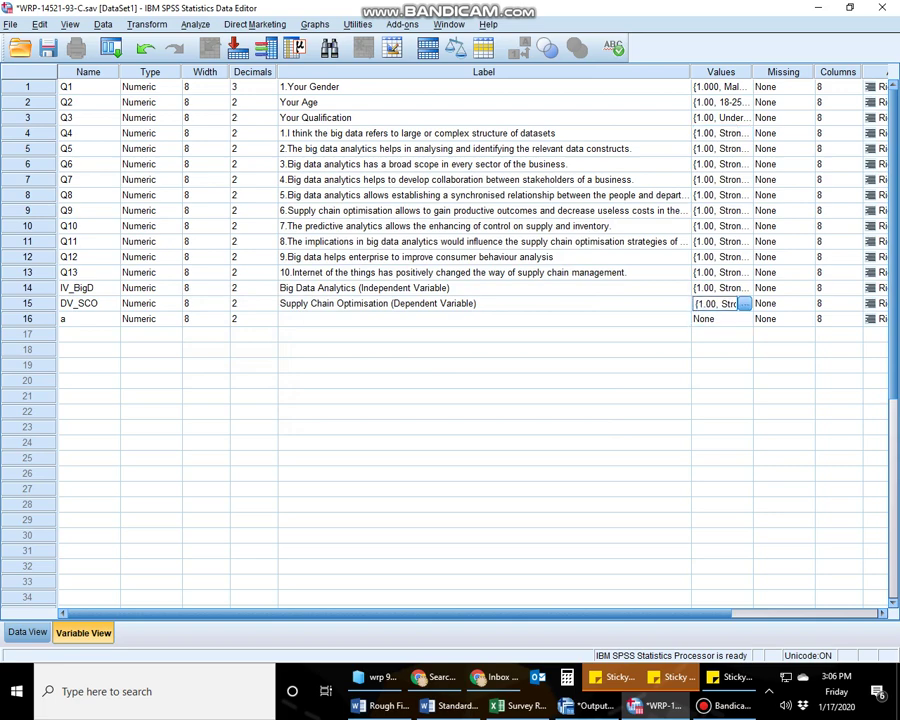
{"action": "left_click", "coordinate": [720, 148]}
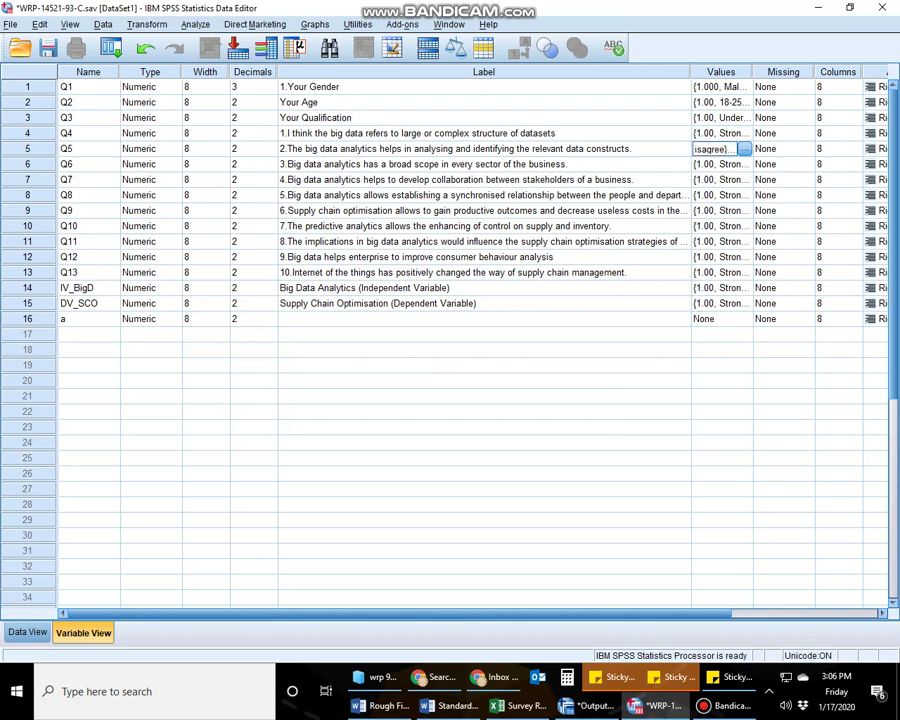
{"action": "key", "text": "shift+Down"}
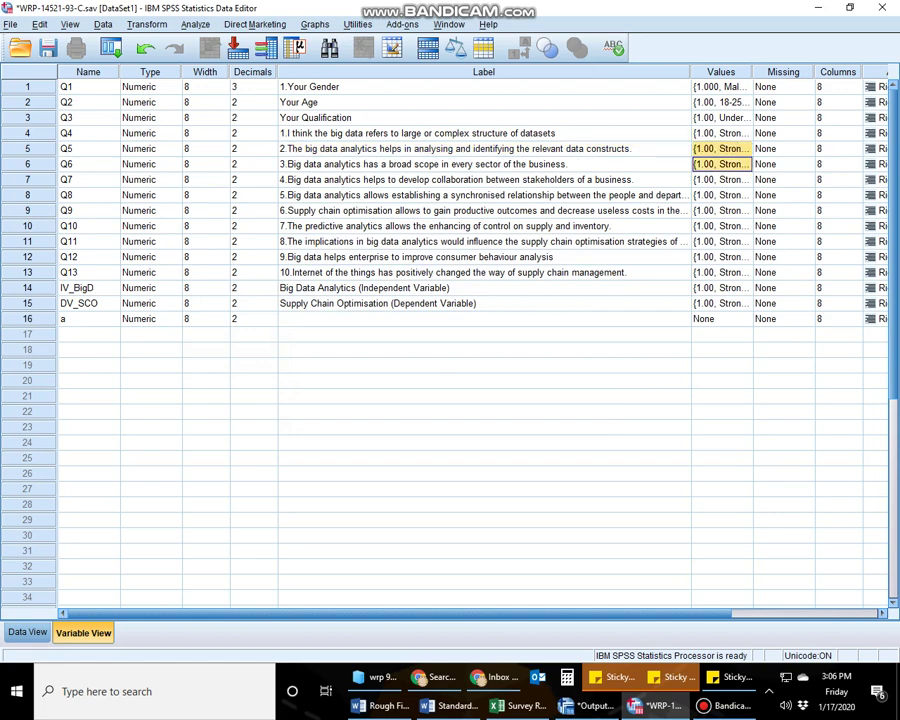
{"action": "key", "text": "shift+Down"}
{"action": "key", "text": "shift+Down"}
{"action": "key", "text": "shift+Down"}
{"action": "key", "text": "Delete"}
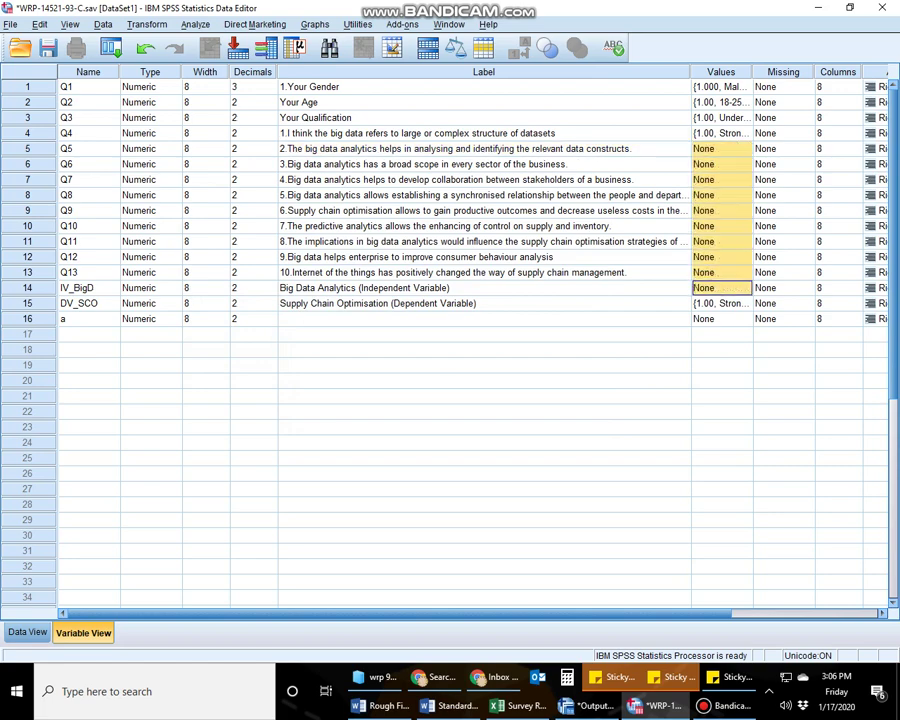
{"action": "key", "text": "Down"}
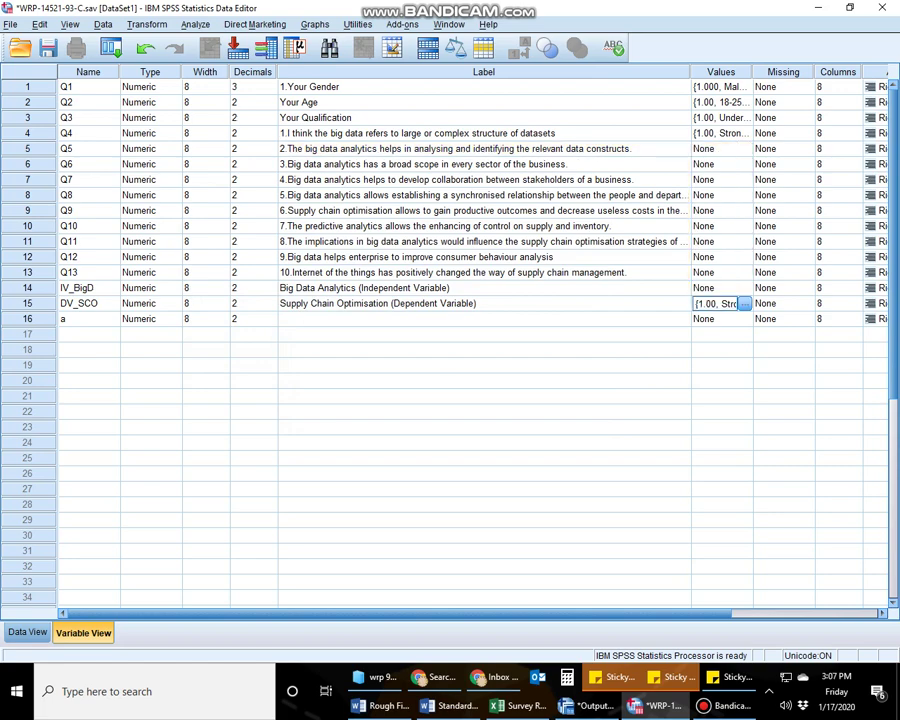
{"action": "key", "text": "Delete"}
{"action": "key", "text": "Down"}
Step: Paste Q4's Strongly Agree value labels onto Q5 through a and show Data View
{"action": "left_click", "coordinate": [718, 133]}
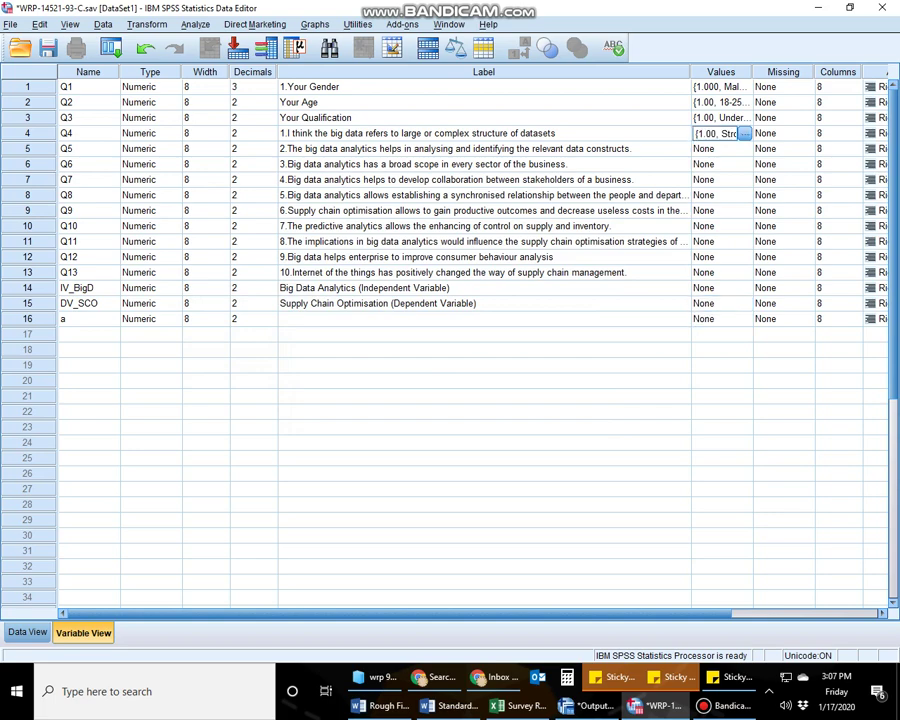
{"action": "left_click", "coordinate": [718, 148]}
{"action": "left_click", "coordinate": [718, 318]}
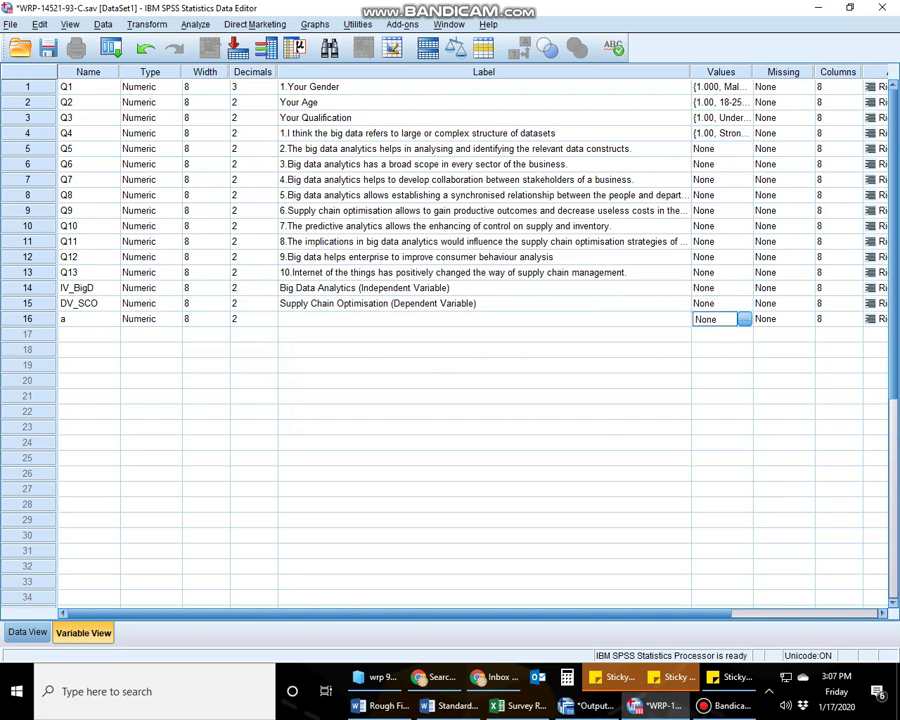
{"action": "key", "text": "shift+Up"}
{"action": "key", "text": "shift+Up"}
{"action": "key", "text": "shift+Up"}
{"action": "key", "text": "shift+Up"}
{"action": "key", "text": "shift+Up"}
{"action": "key", "text": "shift+Up"}
{"action": "key", "text": "shift+Up"}
{"action": "key", "text": "shift+Up"}
{"action": "key", "text": "shift+Up"}
{"action": "key", "text": "shift+Up"}
{"action": "key", "text": "shift+Up"}
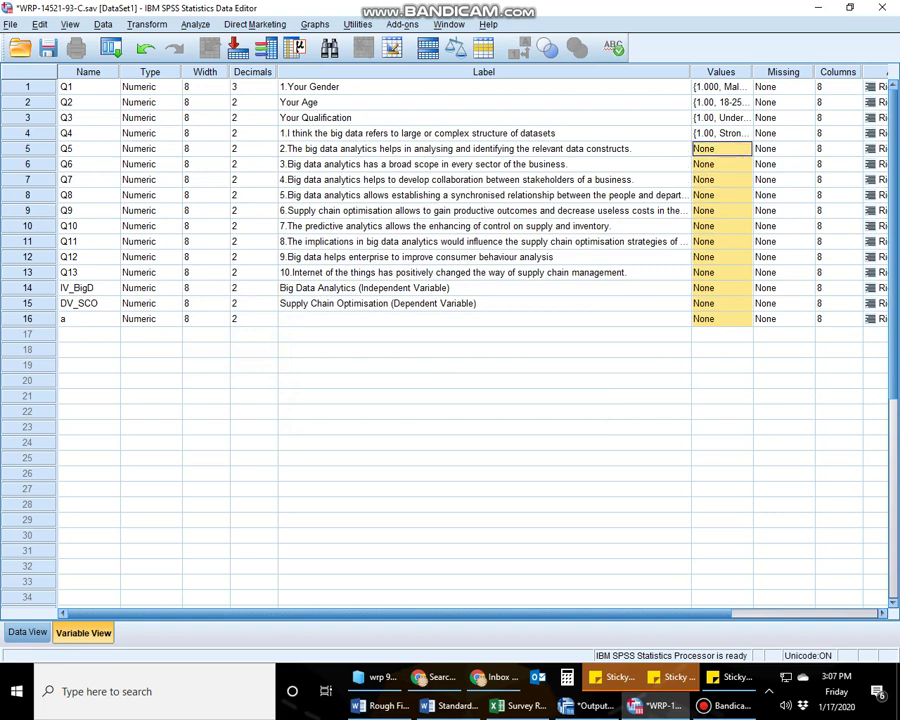
{"action": "key", "text": "ctrl+v"}
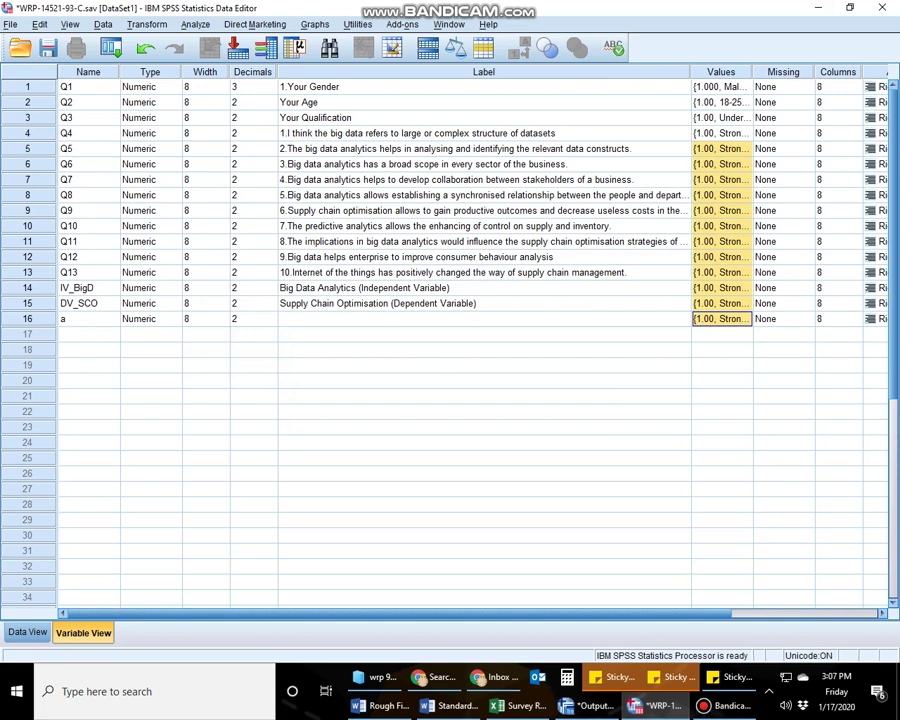
{"action": "key", "text": "ctrl+t"}
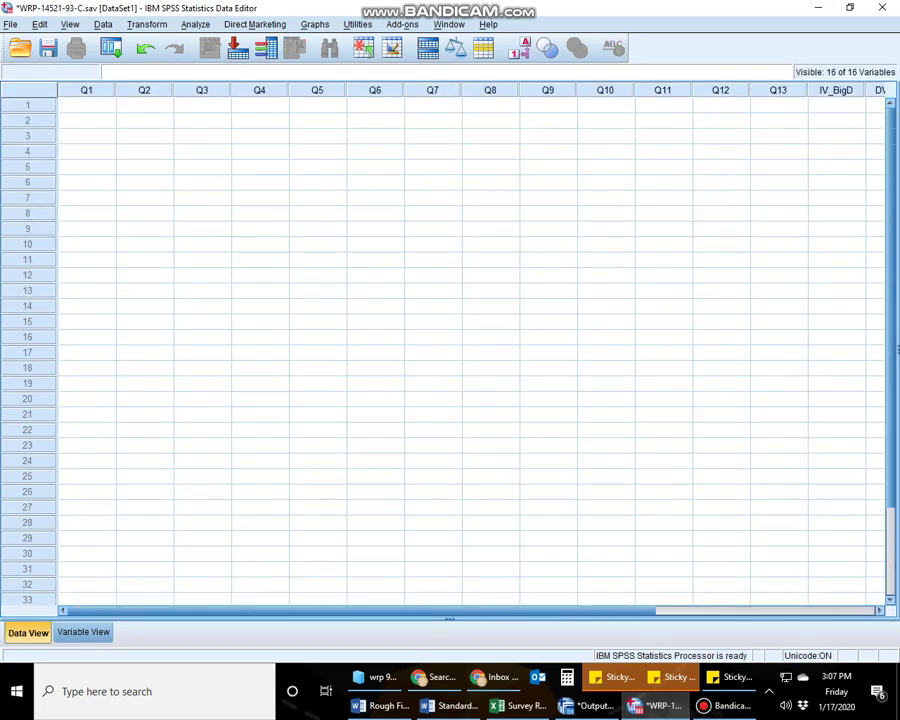
Step: Copy the Q1–Q8 survey responses in cells A3:H62 of the Excel sheet
{"action": "key", "text": "alt+Tab"}
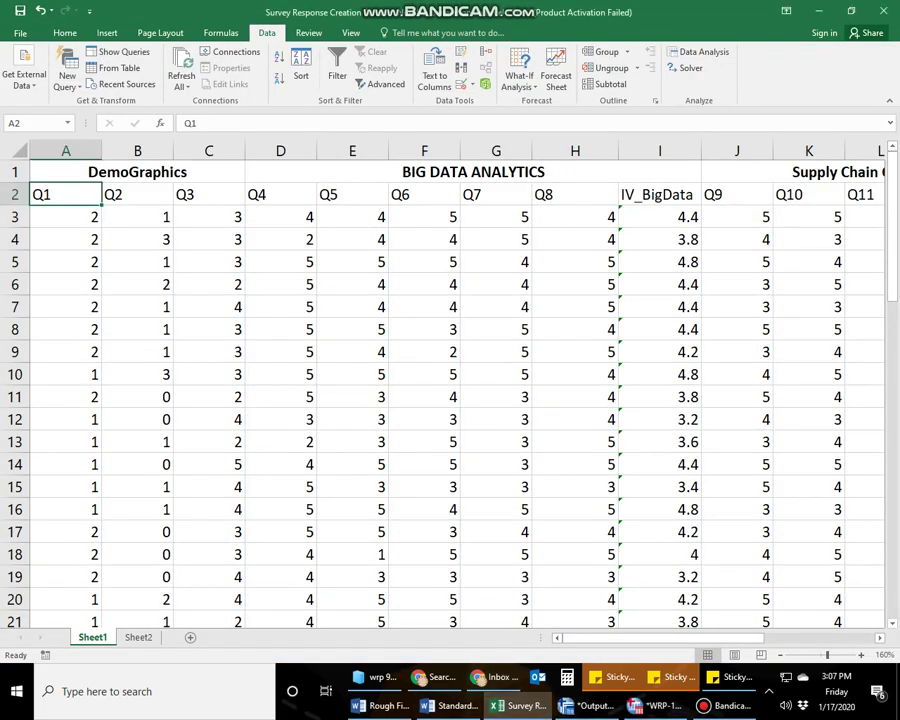
{"action": "key", "text": "shift+Right"}
{"action": "key", "text": "shift+Right"}
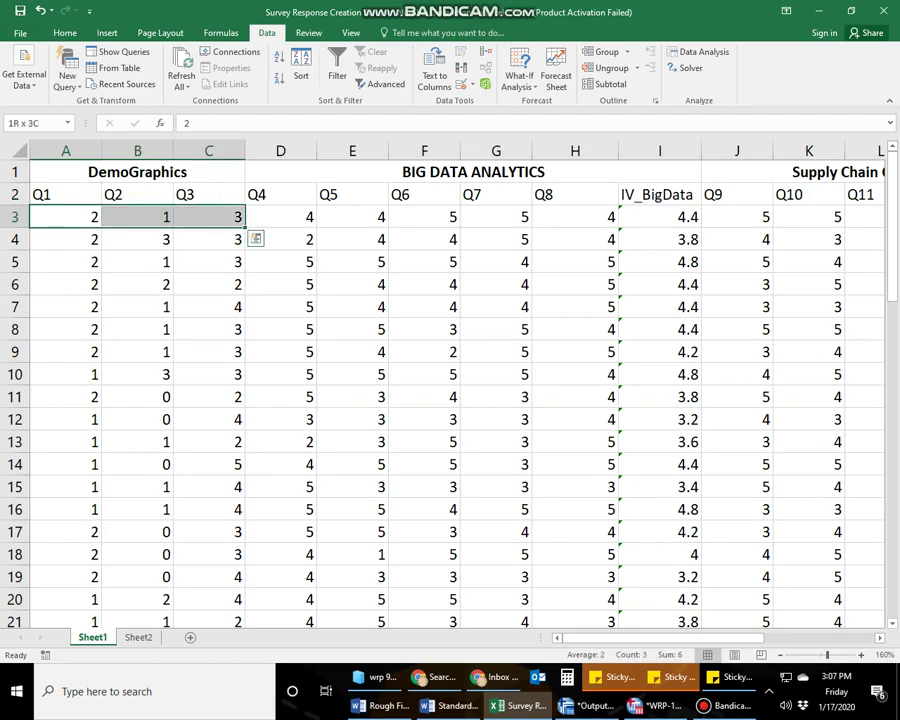
{"action": "key", "text": "ctrl+shift+Right"}
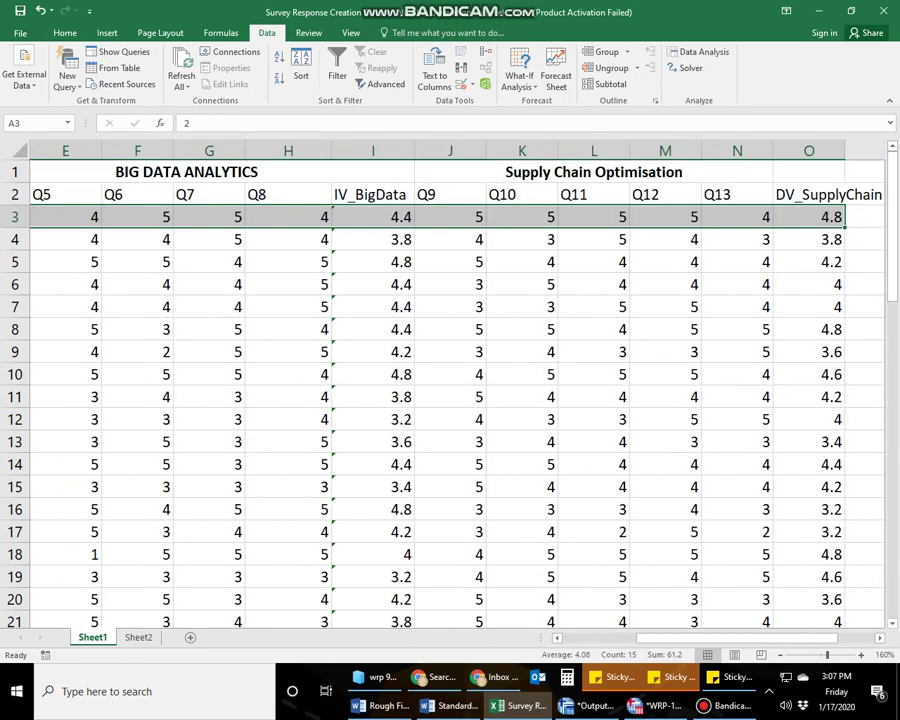
{"action": "key", "text": "ctrl+shift+Left"}
{"action": "key", "text": "shift+Right"}
{"action": "key", "text": "shift+Right"}
{"action": "key", "text": "shift+Right"}
{"action": "key", "text": "shift+Right"}
{"action": "key", "text": "shift+Right"}
{"action": "key", "text": "shift+Right"}
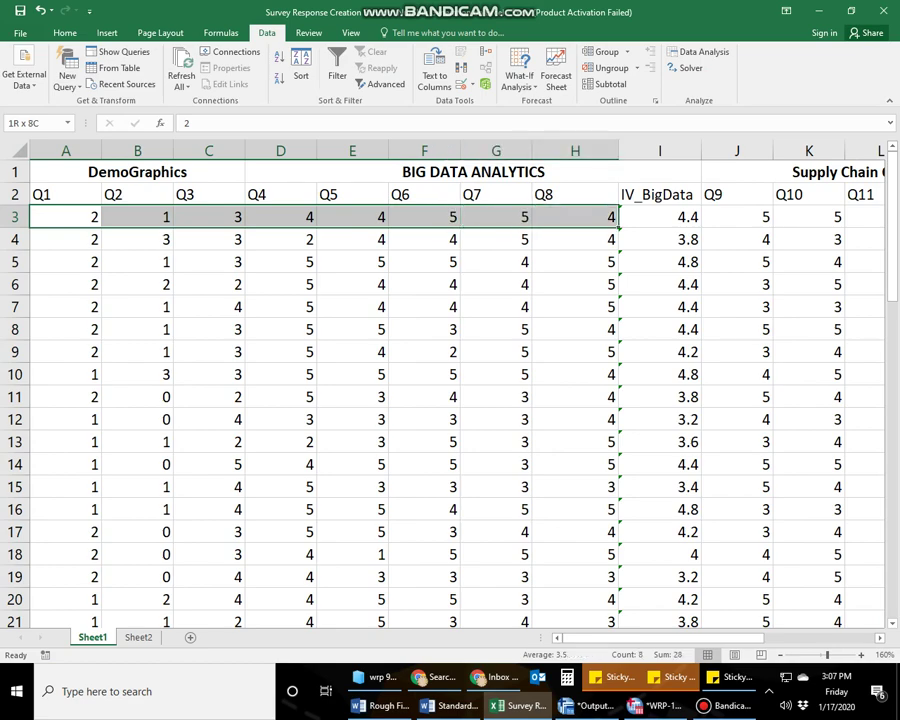
{"action": "key", "text": "ctrl+shift+Down"}
{"action": "key", "text": "ctrl+c"}
Step: Paste the responses into the SPSS grid starting at row 1 of Q1, then return to Excel
{"action": "key", "text": "alt+Tab"}
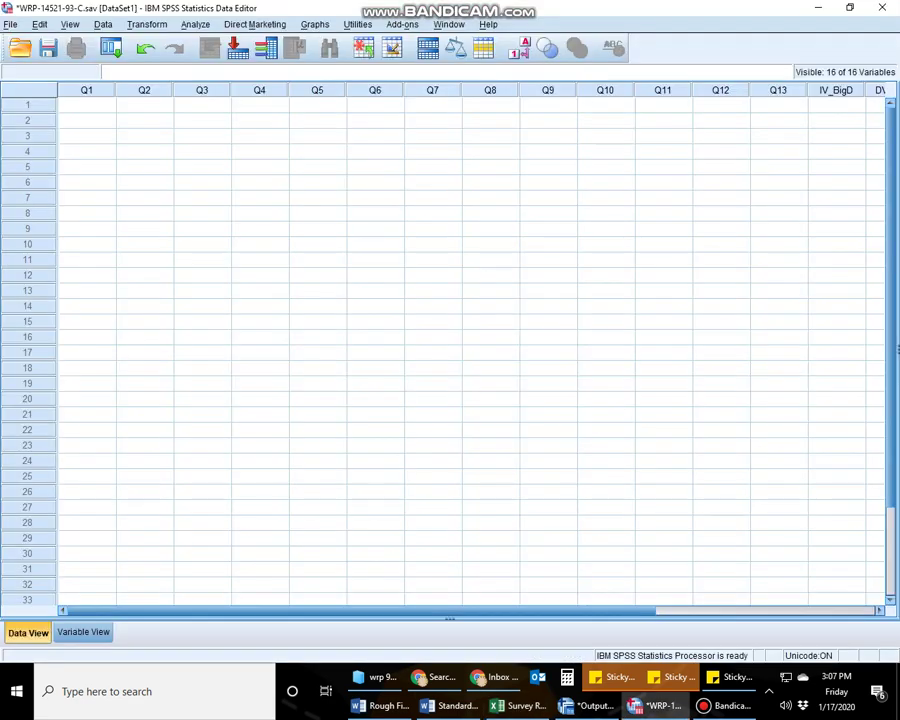
{"action": "left_click", "coordinate": [144, 135]}
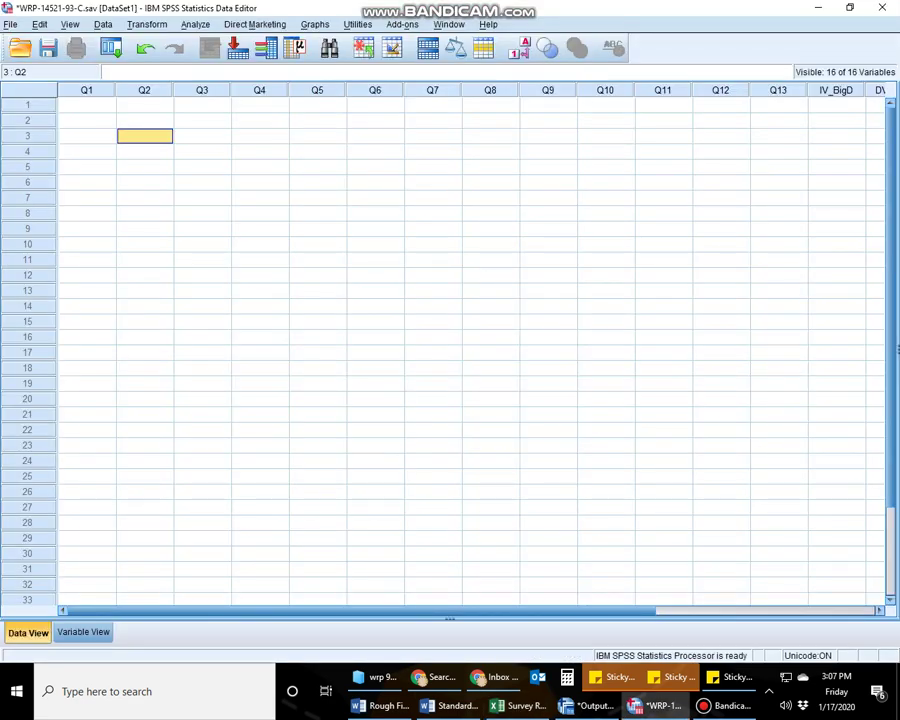
{"action": "left_click", "coordinate": [87, 104]}
{"action": "key", "text": "ctrl+v"}
{"action": "key", "text": "alt+Tab"}
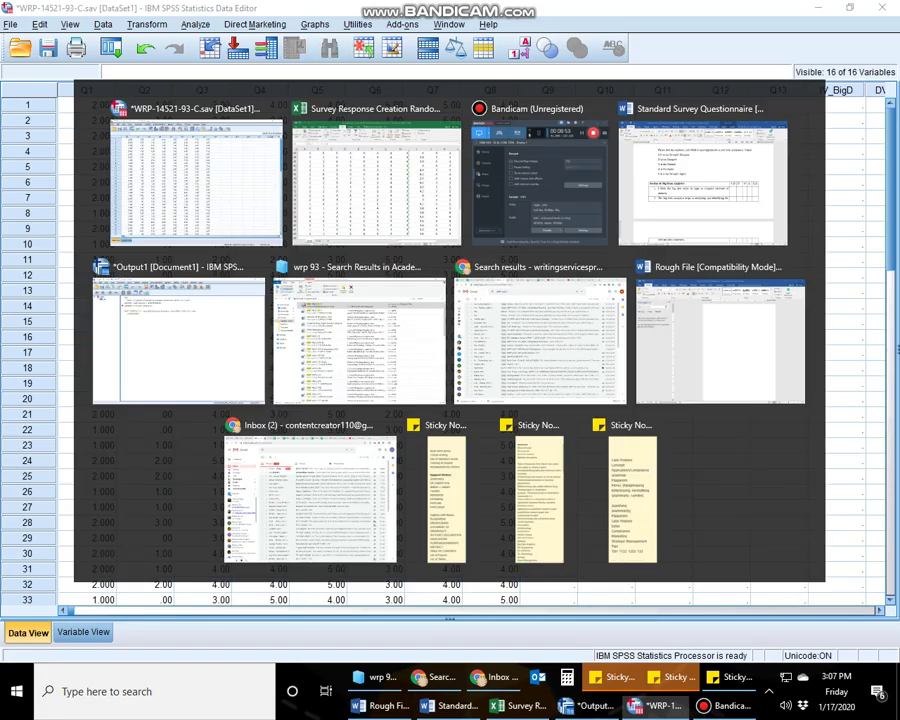
{"action": "scroll", "coordinate": [430, 425], "scroll_direction": "up", "scroll_amount": 1}
Step: Copy the Q9–Q13 responses in J3:N62 from Excel and bring SPSS forward
{"action": "left_click", "coordinate": [660, 184]}
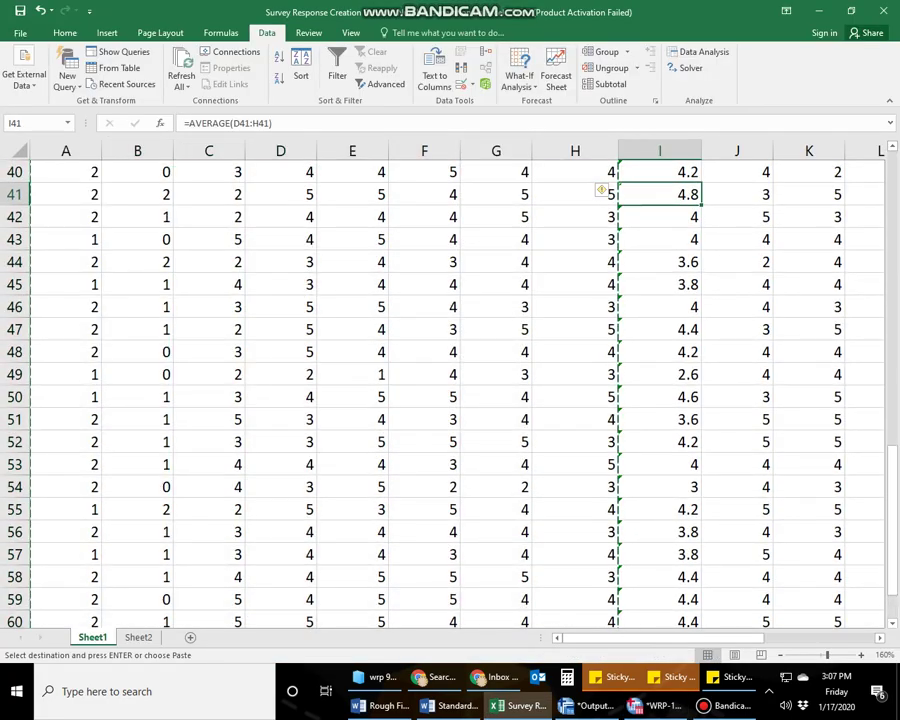
{"action": "scroll", "coordinate": [596, 524], "scroll_direction": "up", "scroll_amount": 3}
{"action": "scroll", "coordinate": [596, 524], "scroll_direction": "up", "scroll_amount": 3}
{"action": "scroll", "coordinate": [450, 390], "scroll_direction": "up", "scroll_amount": 4}
{"action": "left_click", "coordinate": [658, 190]}
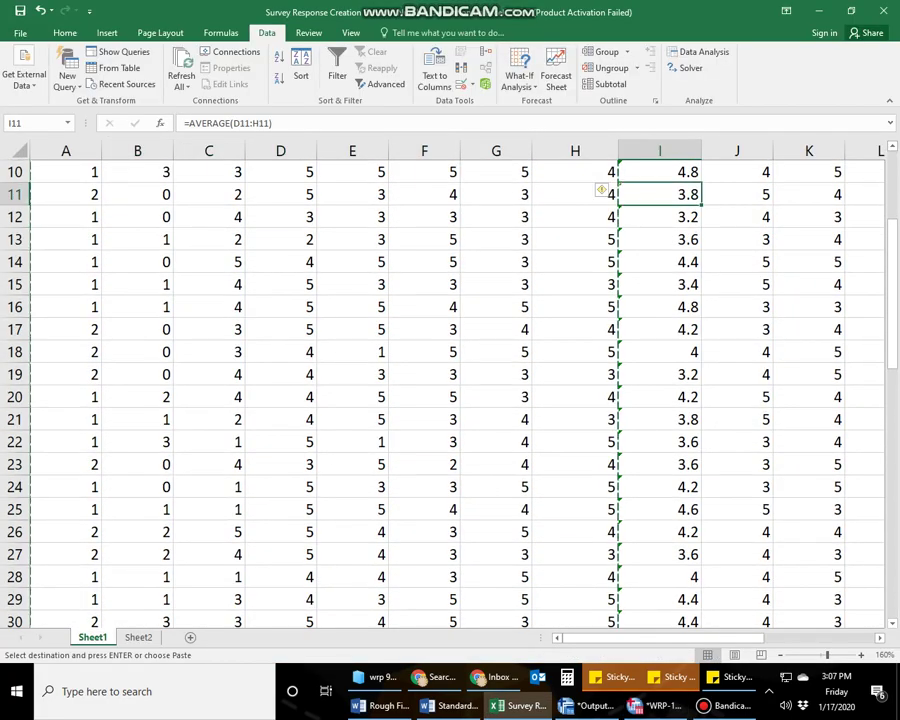
{"action": "key", "text": "ctrl+Up"}
{"action": "left_click", "coordinate": [737, 194]}
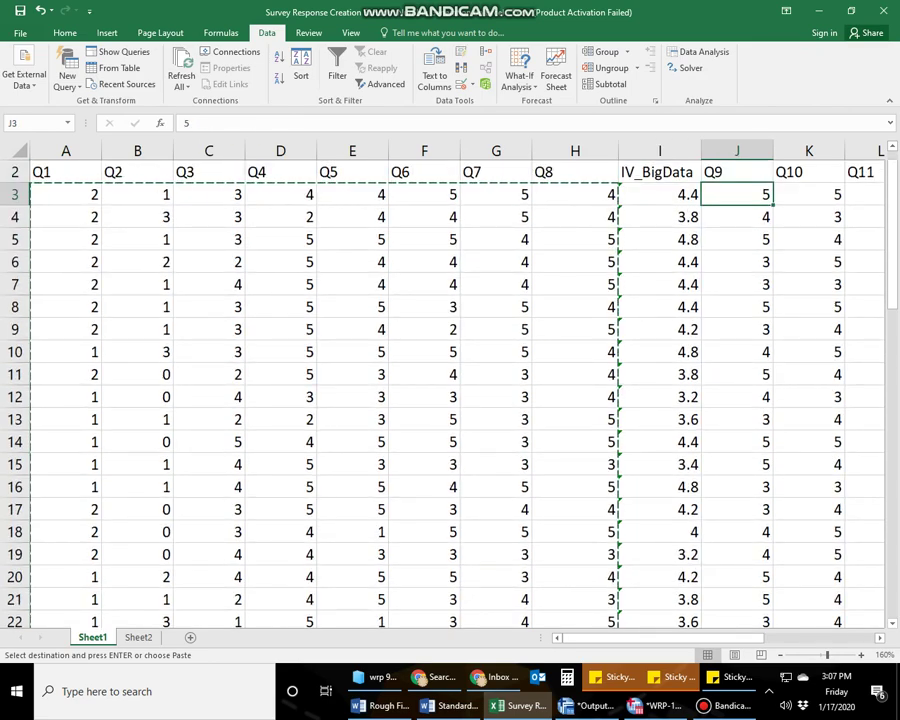
{"action": "key", "text": "shift+Right"}
{"action": "key", "text": "shift+Right"}
{"action": "key", "text": "shift+Right"}
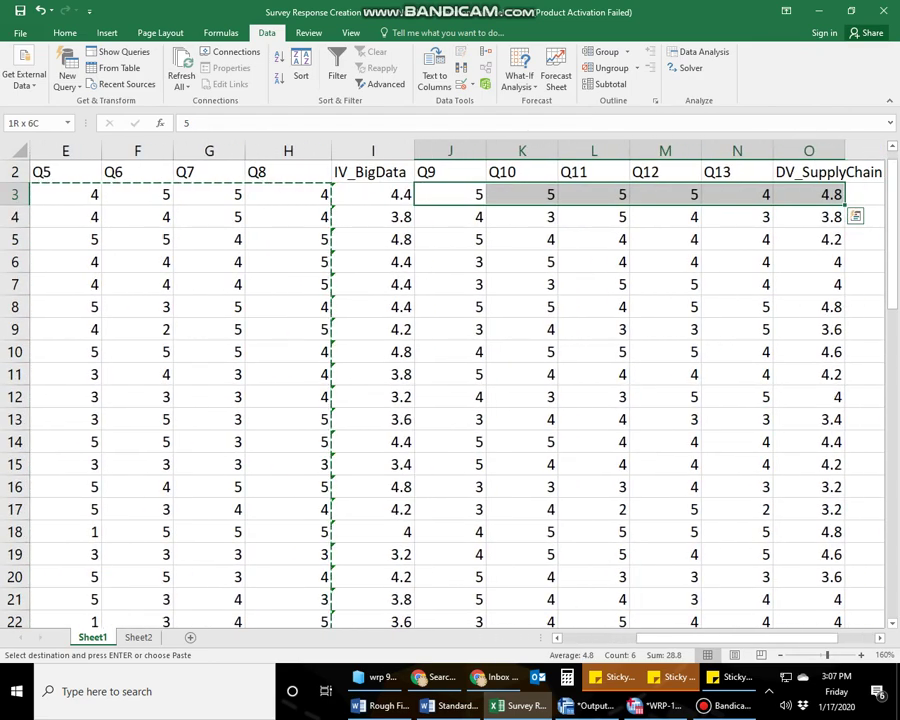
{"action": "key", "text": "ctrl+shift+Down"}
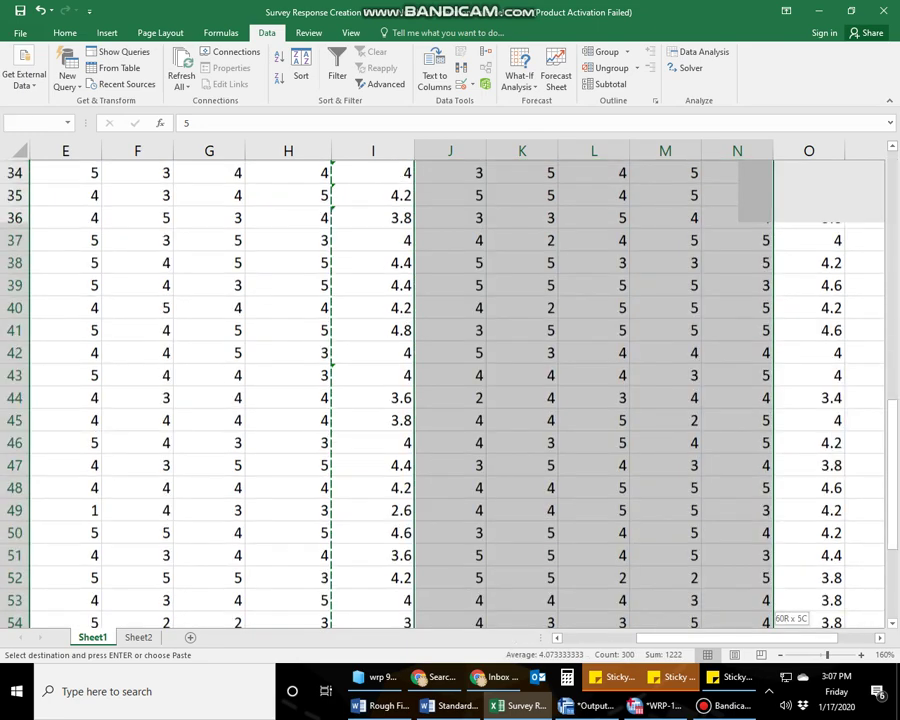
{"action": "key", "text": "ctrl+c"}
{"action": "key", "text": "alt+Tab"}
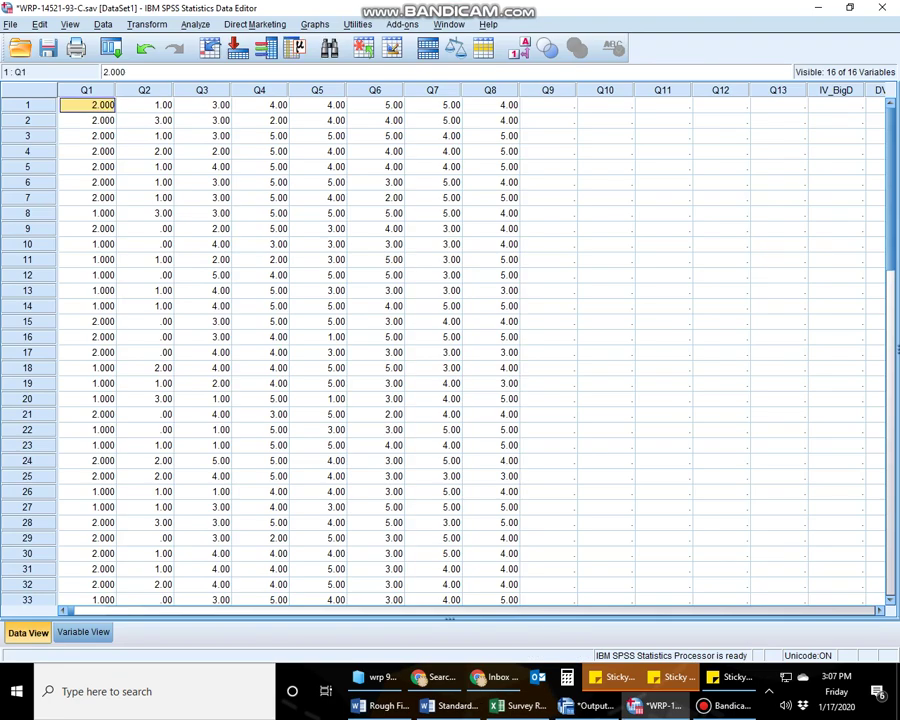
Step: Paste the Q9–Q13 responses into the SPSS grid starting at row 1 of Q9
{"action": "key", "text": "ctrl+Right"}
{"action": "key", "text": "Left"}
{"action": "key", "text": "Left"}
{"action": "key", "text": "Left"}
{"action": "key", "text": "Left"}
{"action": "key", "text": "Left"}
{"action": "key", "text": "Left"}
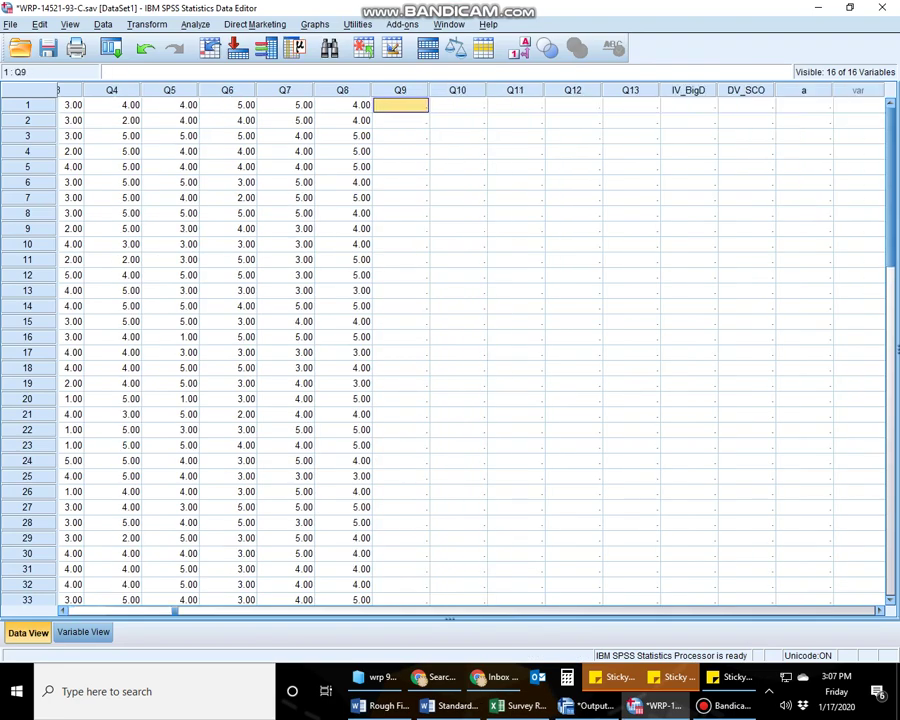
{"action": "key", "text": "ctrl+v"}
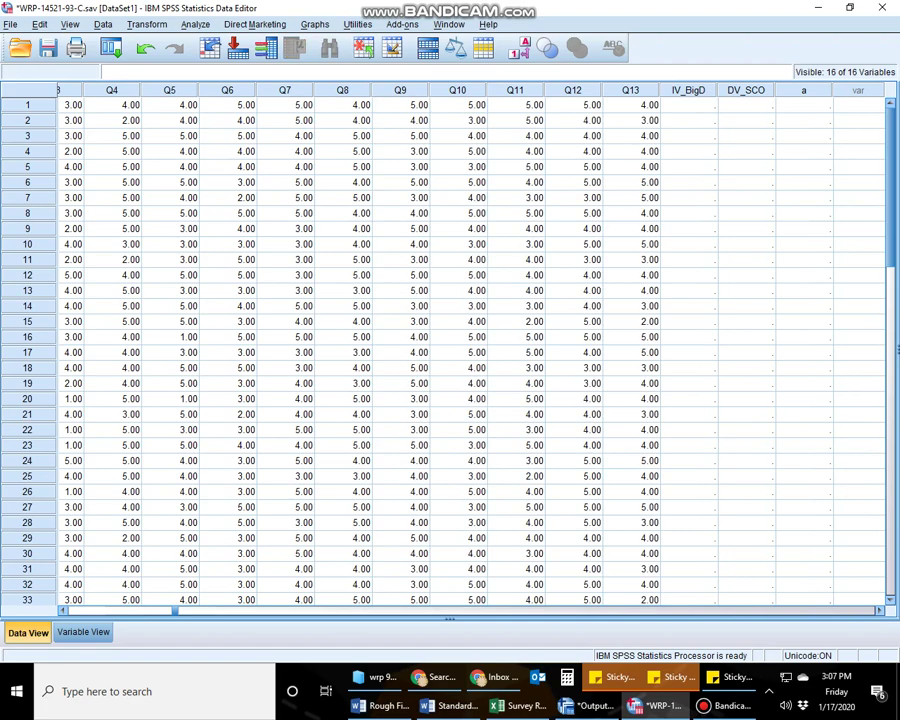
Step: Check the still-empty IV_BigD column cells without changing them
{"action": "left_click", "coordinate": [688, 105]}
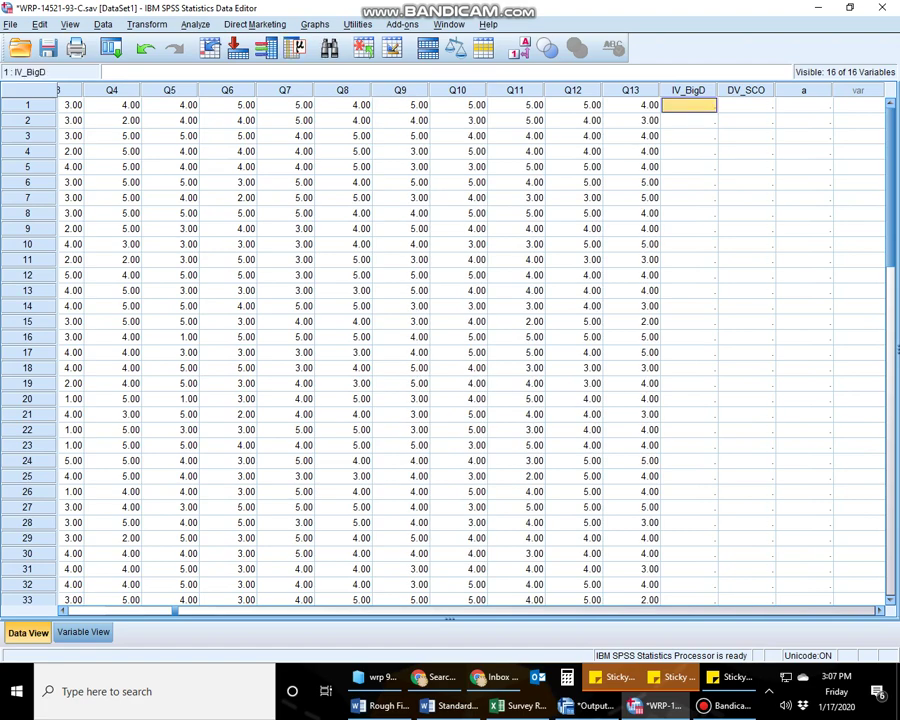
{"action": "key", "text": "shift+Down"}
{"action": "key", "text": "shift+Down"}
{"action": "key", "text": "shift+Down"}
{"action": "key", "text": "shift+Down"}
{"action": "key", "text": "shift+Down"}
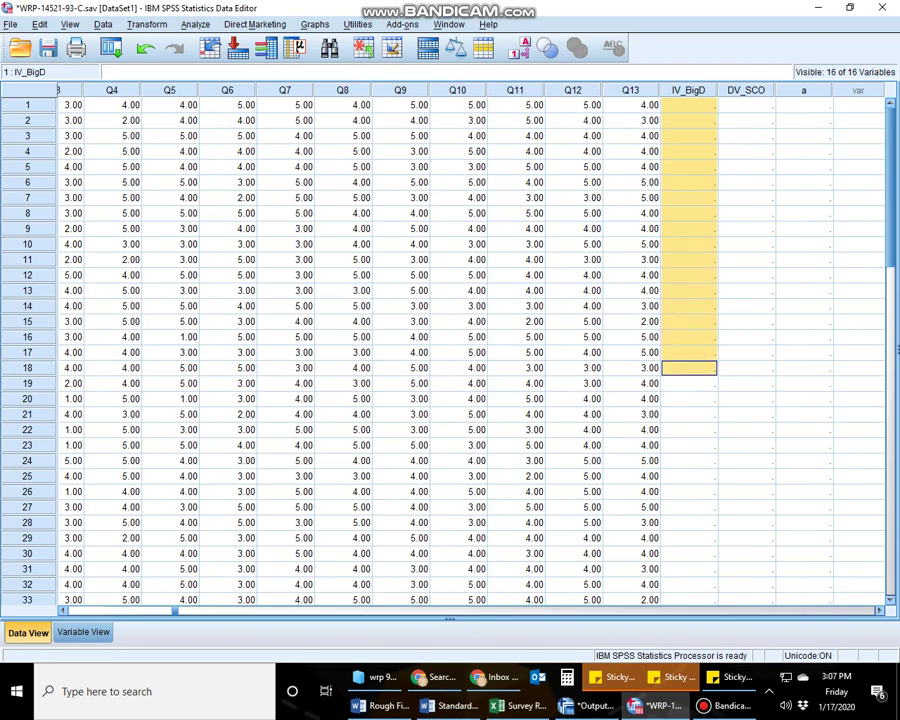
{"action": "key", "text": "Down"}
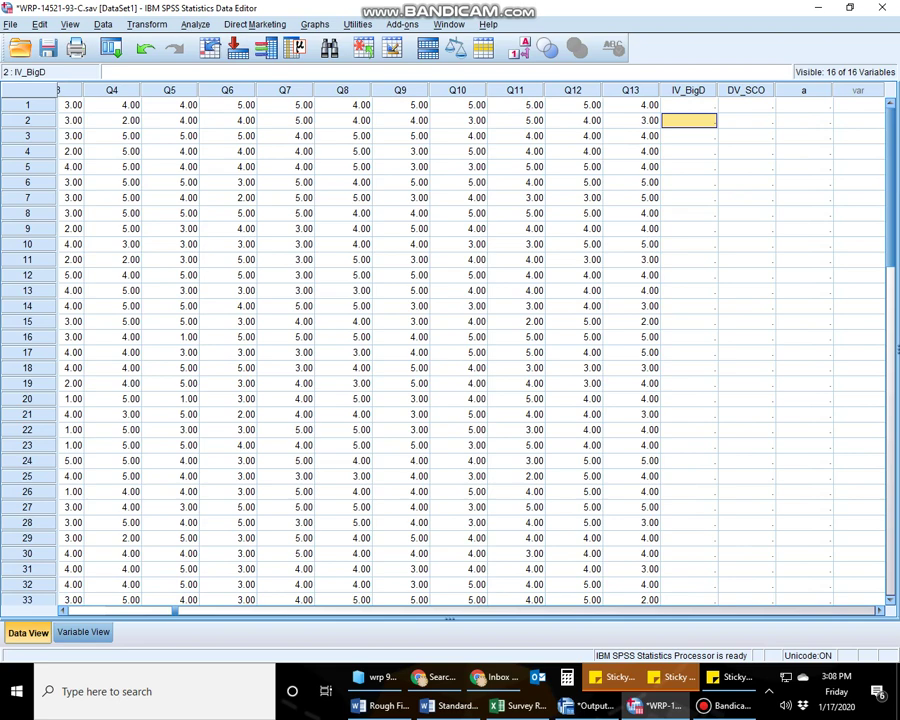
{"action": "left_click", "coordinate": [725, 705]}
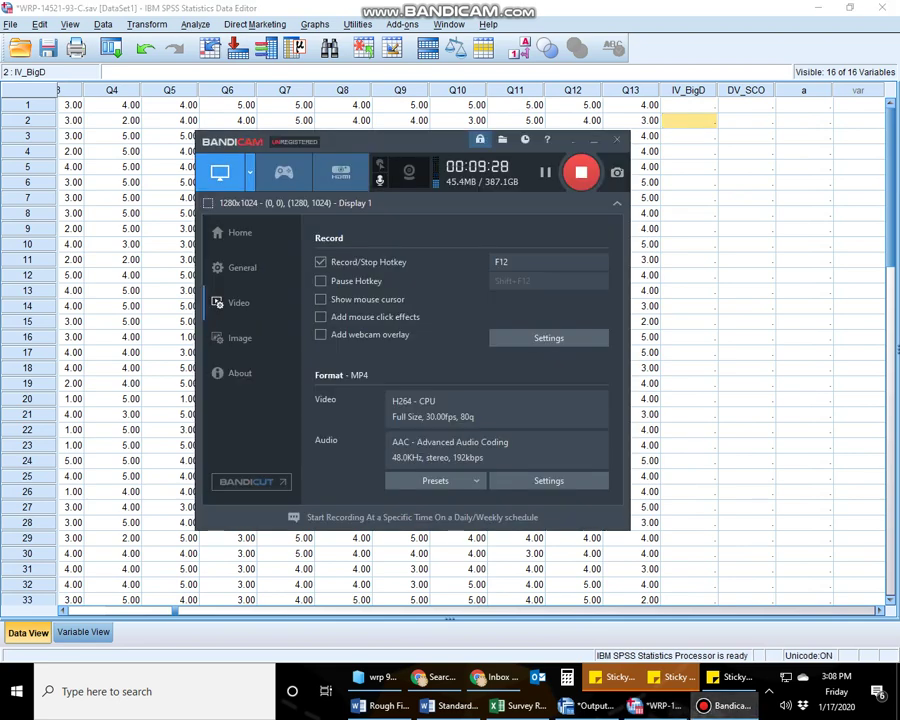
Step: Copy the IV_BigData averages I3:I62 from Excel into SPSS IV_BigD, starting at row 1
{"action": "key", "text": "alt+Tab"}
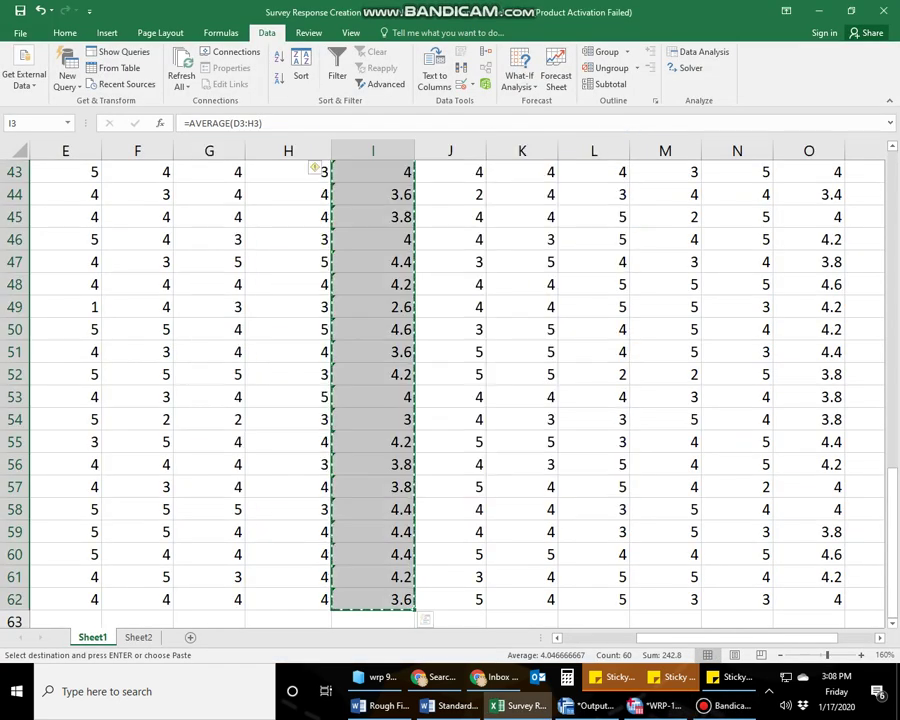
{"action": "scroll", "coordinate": [373, 306], "scroll_direction": "up", "scroll_amount": 3}
{"action": "scroll", "coordinate": [373, 306], "scroll_direction": "up", "scroll_amount": 2}
{"action": "left_click", "coordinate": [373, 306]}
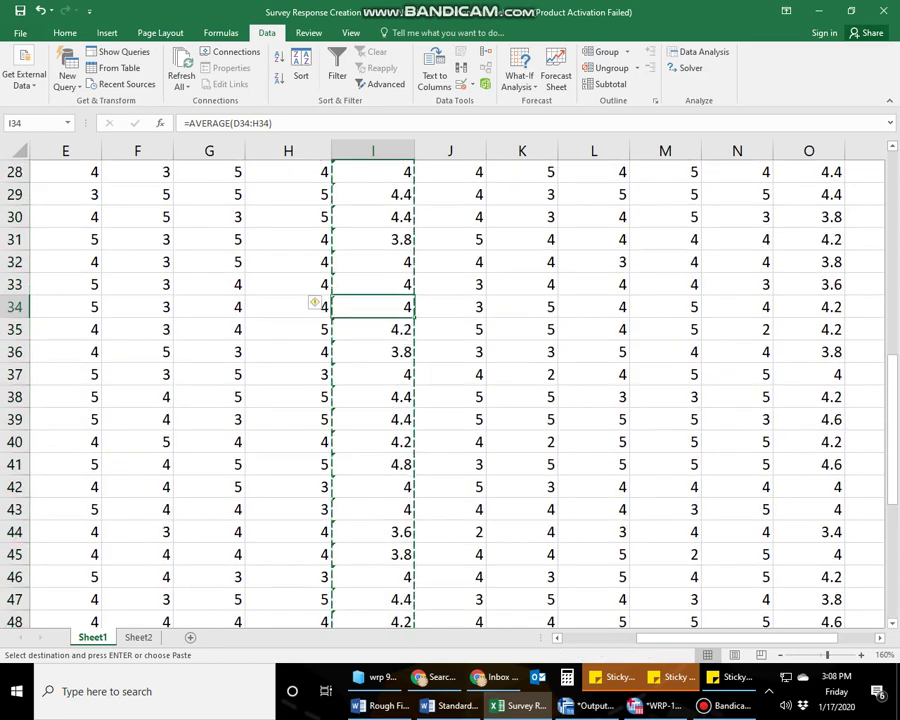
{"action": "key", "text": "ctrl+Up"}
{"action": "scroll", "coordinate": [450, 390], "scroll_direction": "up", "scroll_amount": 1}
{"action": "key", "text": "Down"}
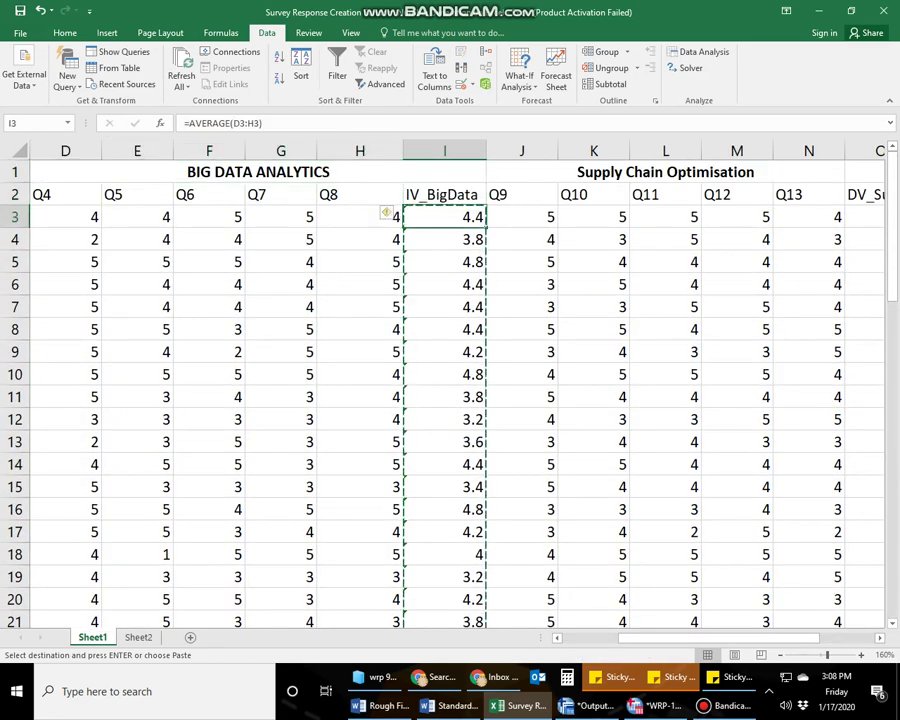
{"action": "key", "text": "ctrl+shift+Down"}
{"action": "key", "text": "ctrl+c"}
{"action": "key", "text": "alt+Tab"}
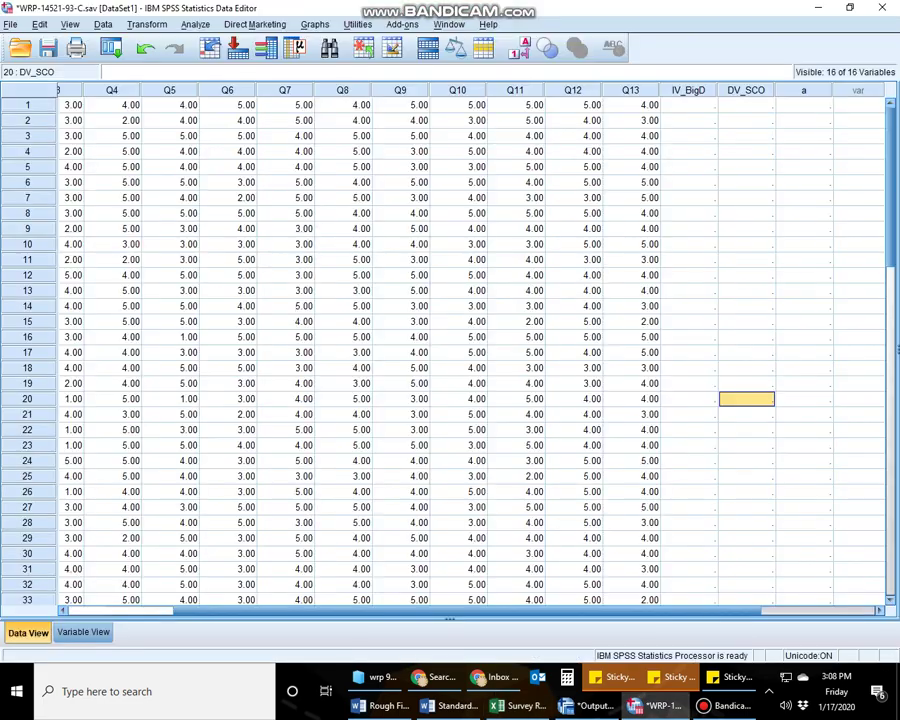
{"action": "left_click", "coordinate": [688, 104]}
{"action": "key", "text": "ctrl+v"}
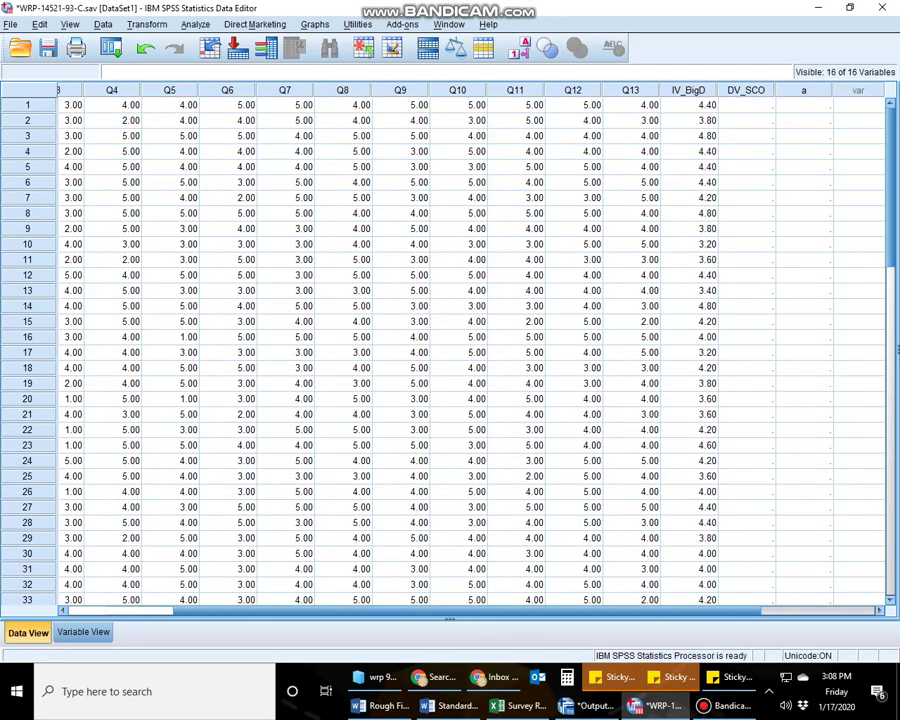
Step: Copy the DV_SupplyChain averages O3:O62 from Excel into SPSS DV_SCO, starting at row 1
{"action": "key", "text": "alt+Tab"}
{"action": "key", "text": "Right"}
{"action": "key", "text": "Right"}
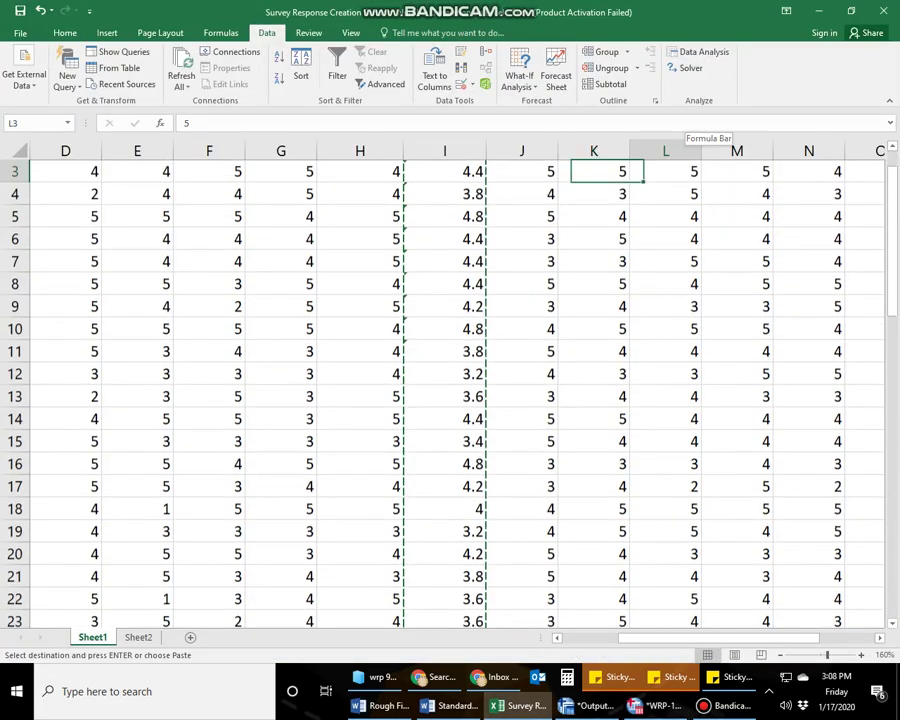
{"action": "key", "text": "Right"}
{"action": "key", "text": "Right"}
{"action": "key", "text": "Right"}
{"action": "key", "text": "Up"}
{"action": "key", "text": "Down"}
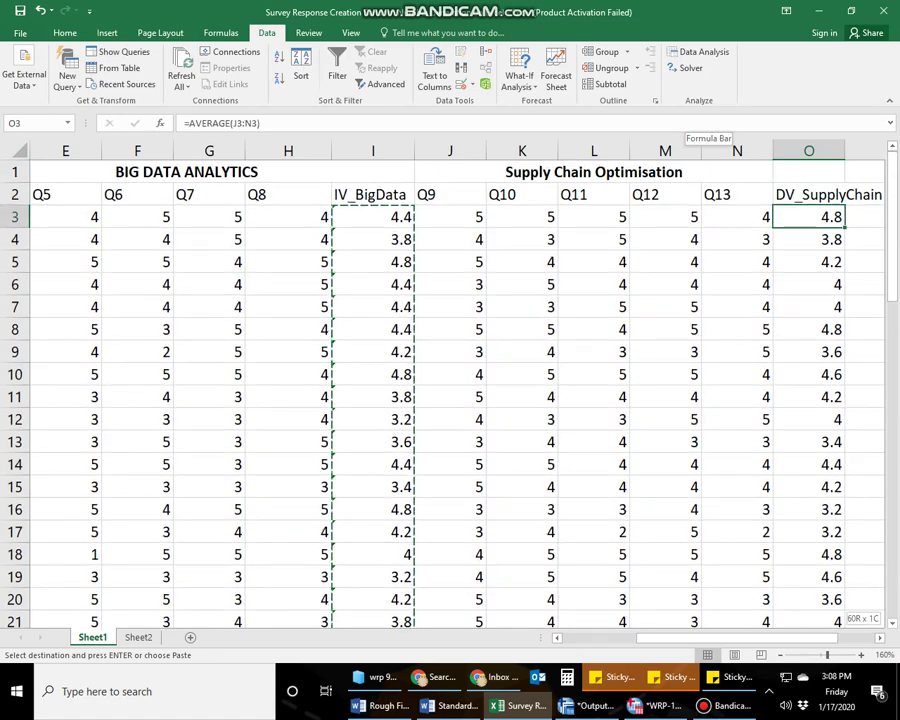
{"action": "key", "text": "ctrl+shift+Down"}
{"action": "key", "text": "alt+Tab"}
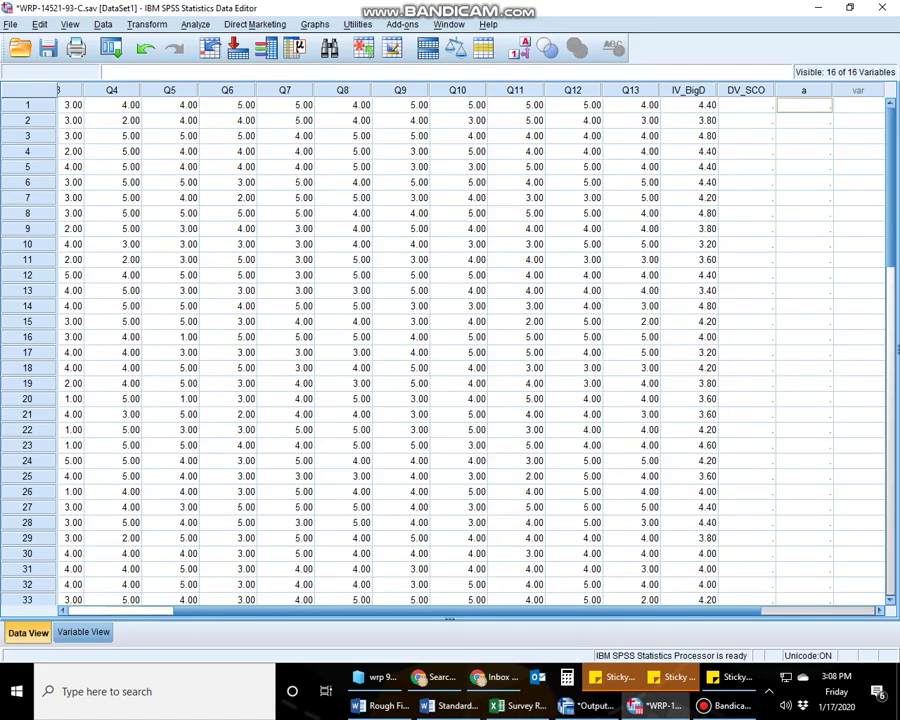
{"action": "key", "text": "Right"}
{"action": "key", "text": "ctrl+v"}
{"action": "key", "text": "ctrl+Home"}
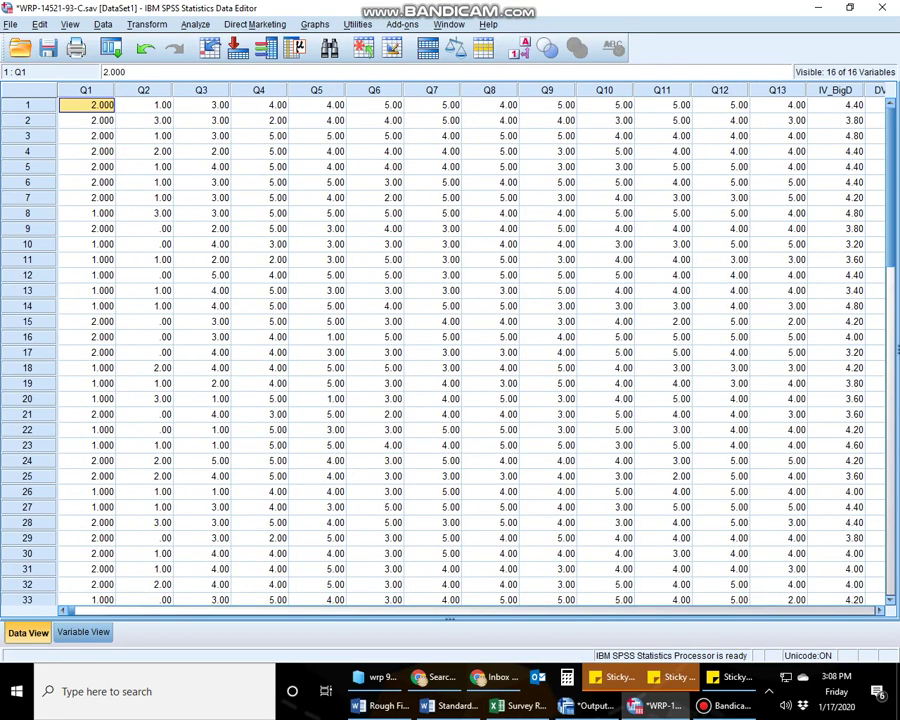
Step: In Variable View, clear the stray variable a in row 16
{"action": "key", "text": "ctrl+t"}
{"action": "left_click", "coordinate": [37, 318]}
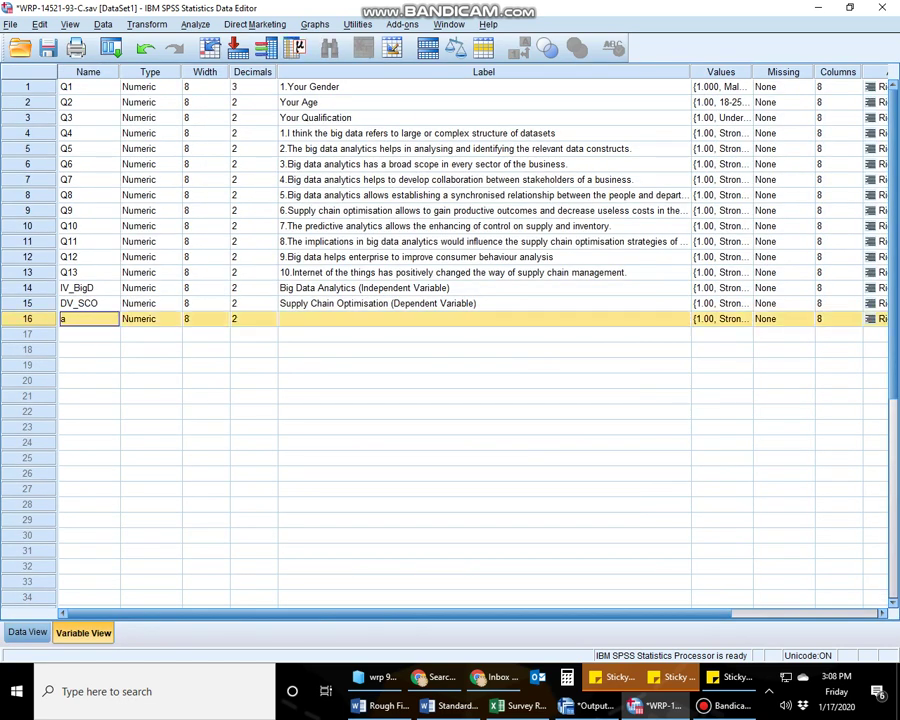
{"action": "right_click", "coordinate": [37, 318]}
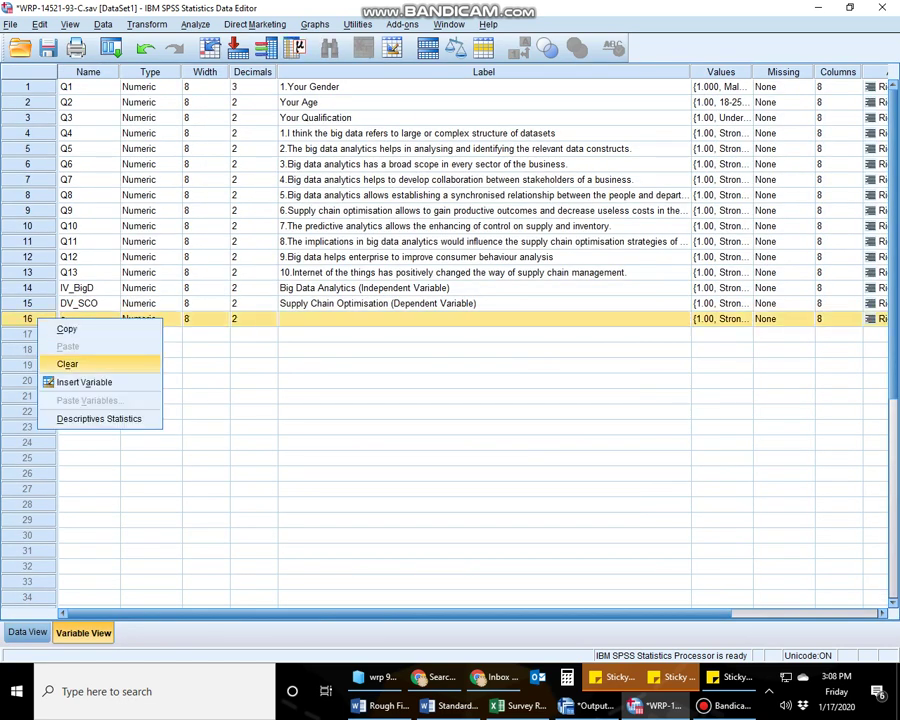
{"action": "left_click", "coordinate": [67, 364]}
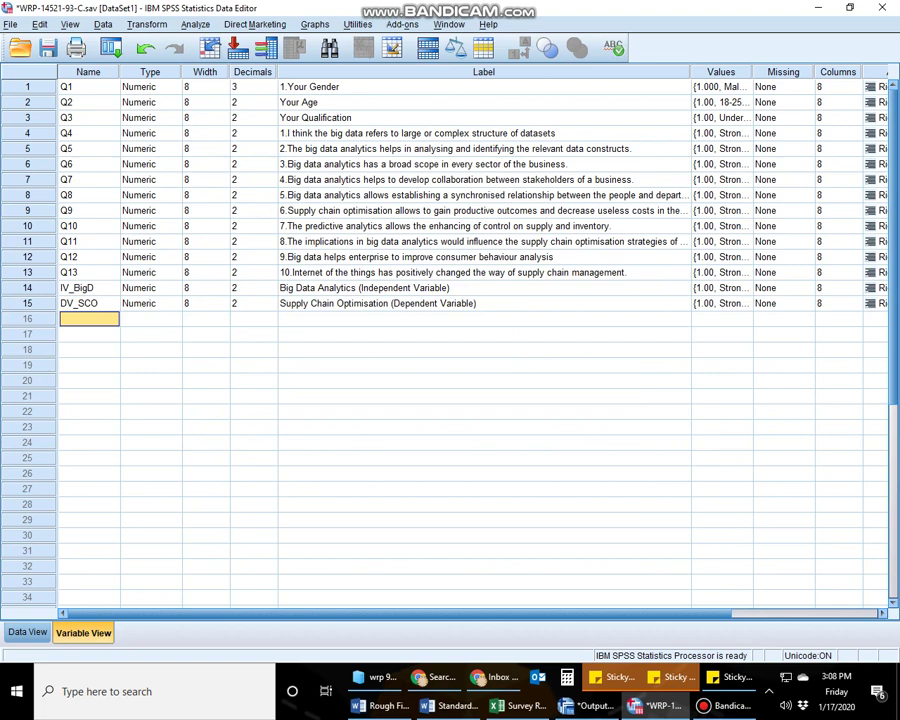
Step: Open the options menu for the Q6 variable row and dismiss it unchanged
{"action": "left_click", "coordinate": [28, 164]}
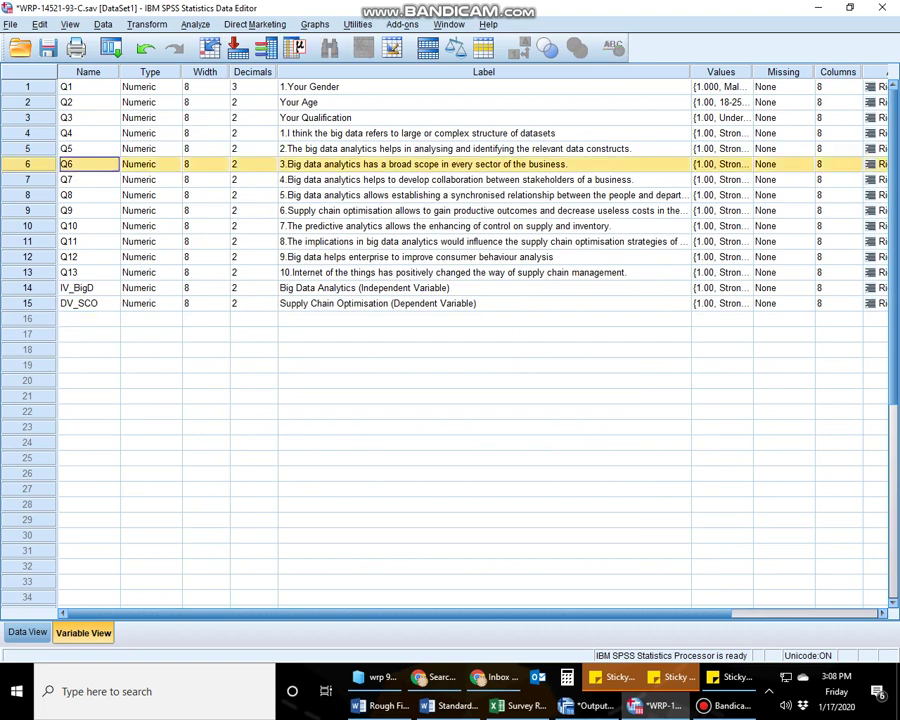
{"action": "right_click", "coordinate": [48, 166]}
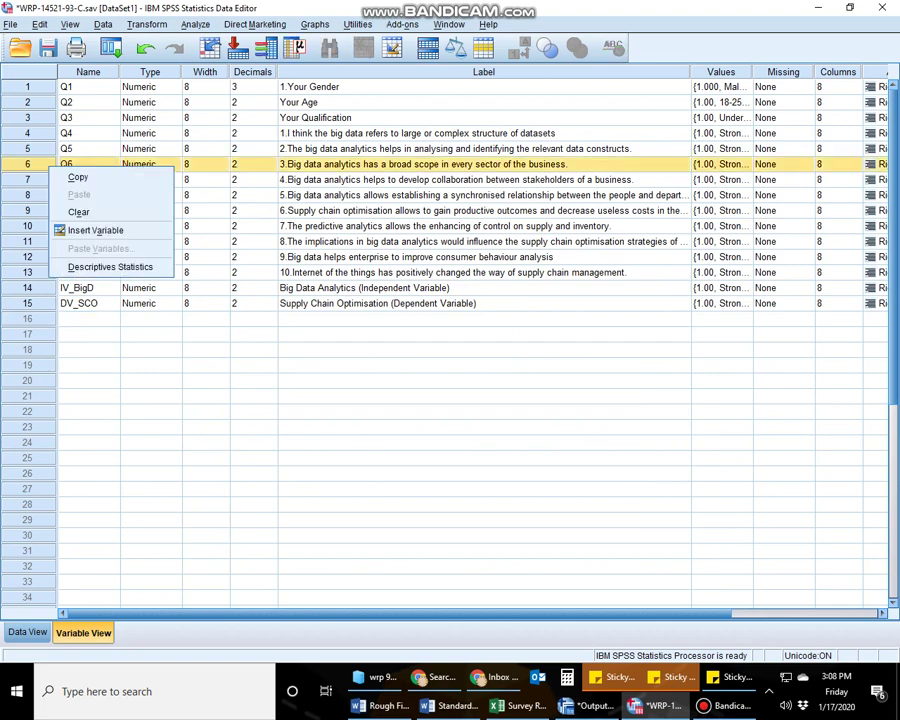
{"action": "left_click", "coordinate": [100, 264]}
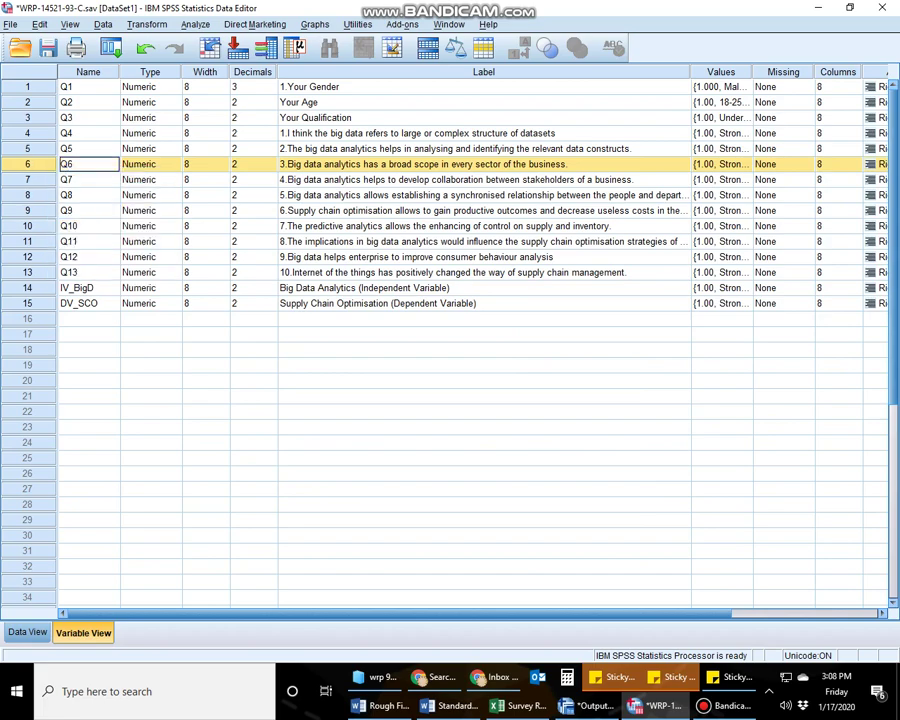